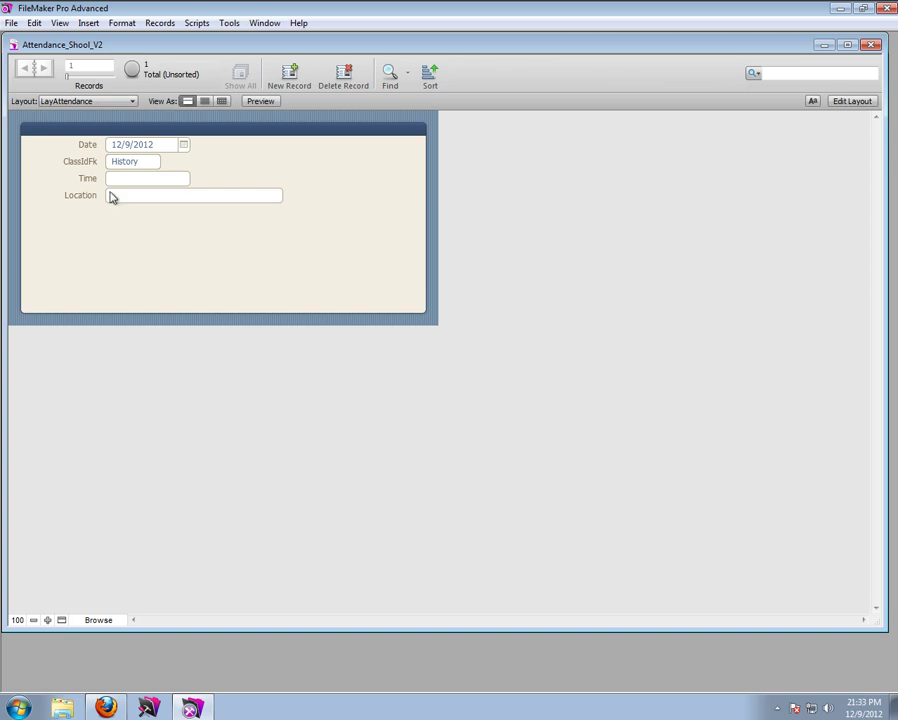
Step: Check the Time, Location and ClassIdFk entry fields of the 12/9/2012 attendance record, including the available class choices
left_click(160, 178)
left_click(129, 197)
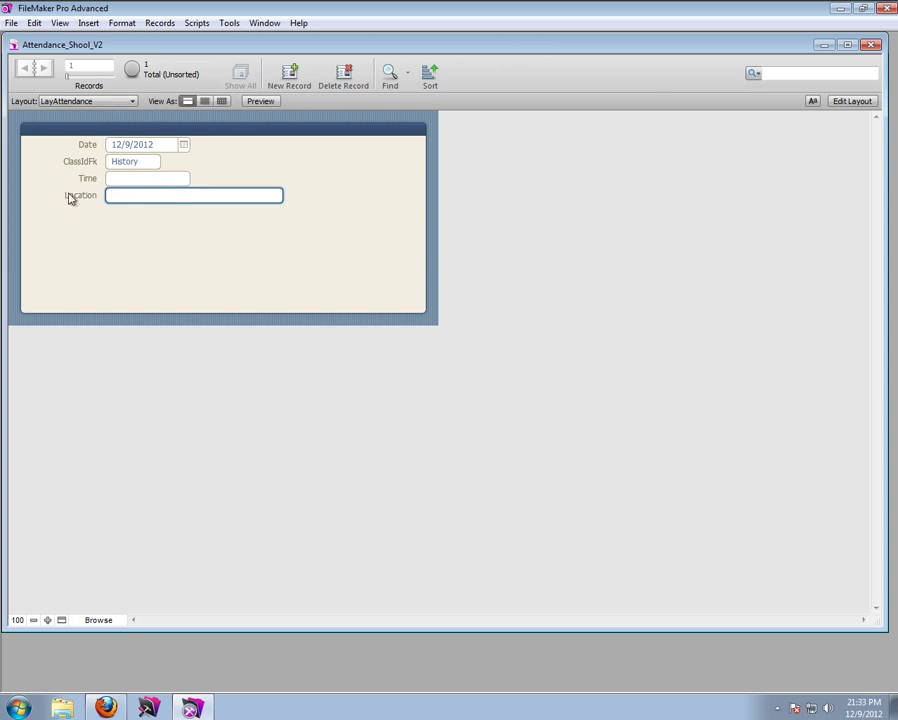
left_click(147, 178)
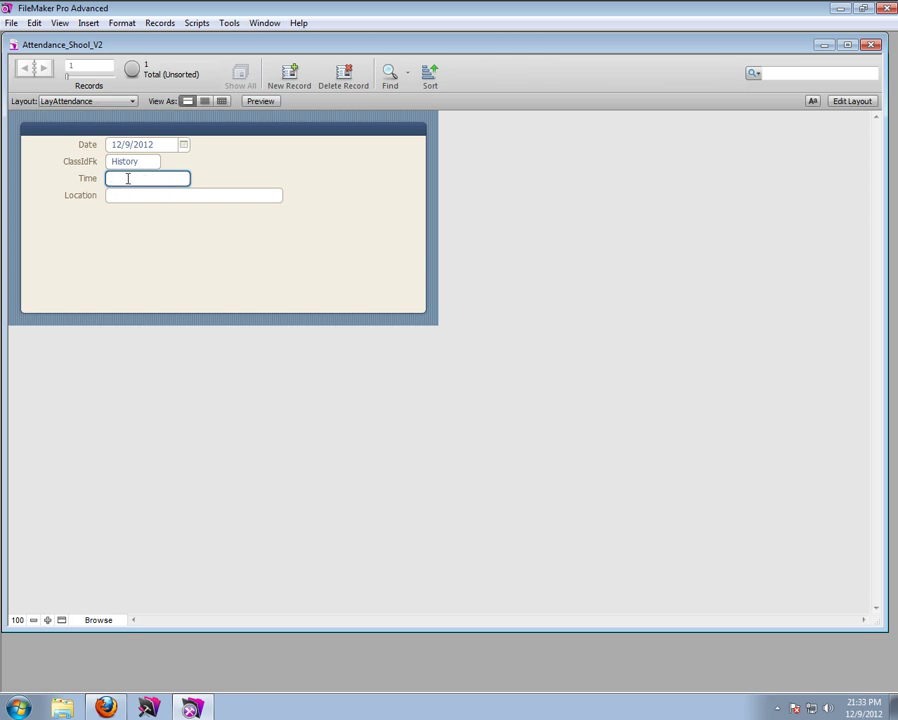
left_click(143, 163)
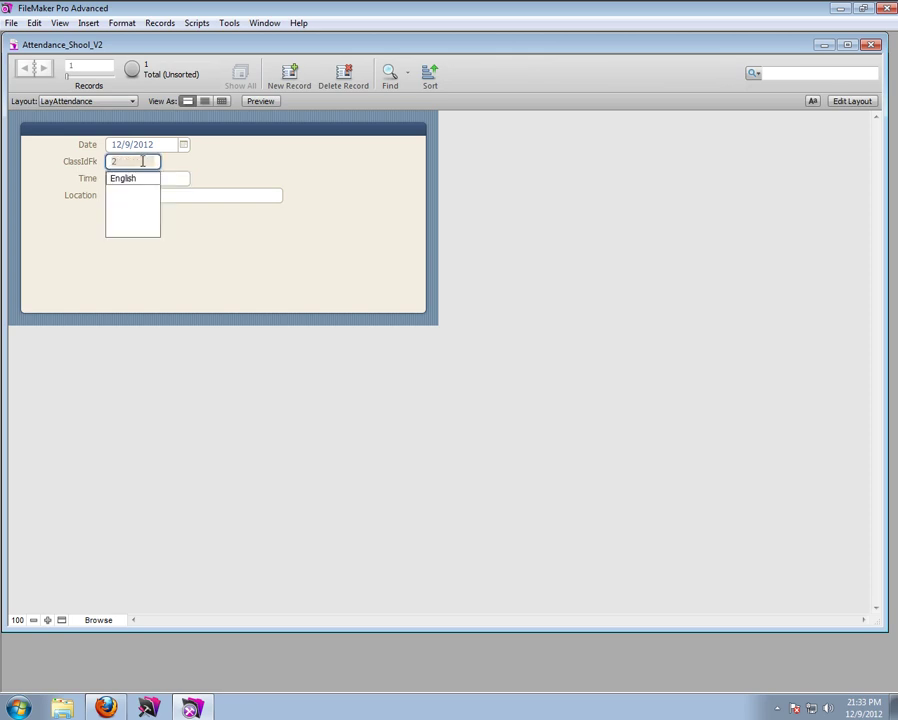
left_click(170, 170)
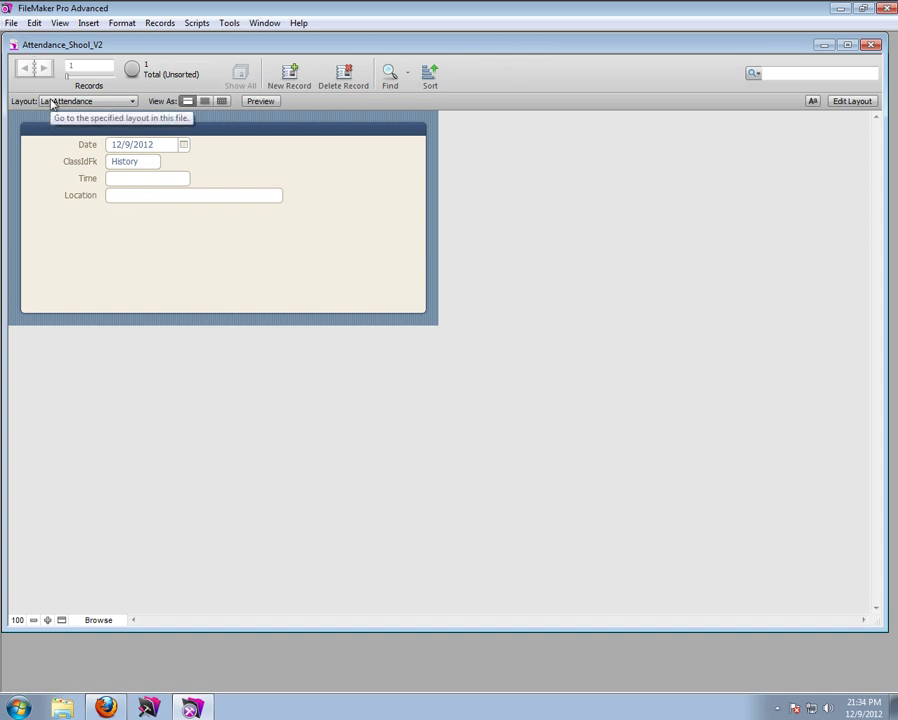
Step: Duplicate the ClassDetails_Attendance table occurrence in the relationships graph and place the copy in free space below the original
left_click(11, 23)
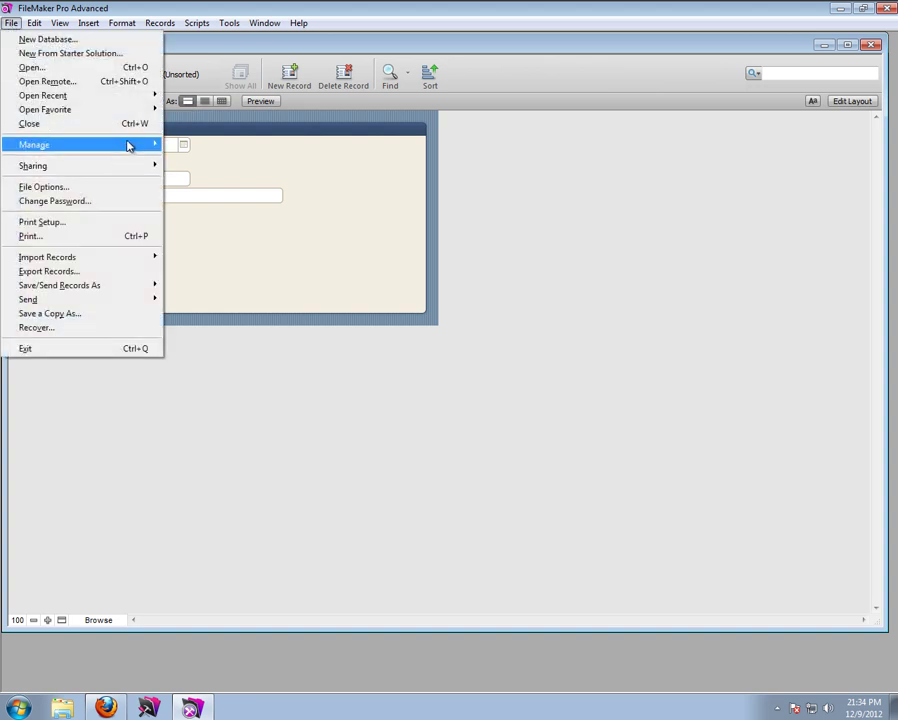
mouse_move(130, 144)
left_click(190, 146)
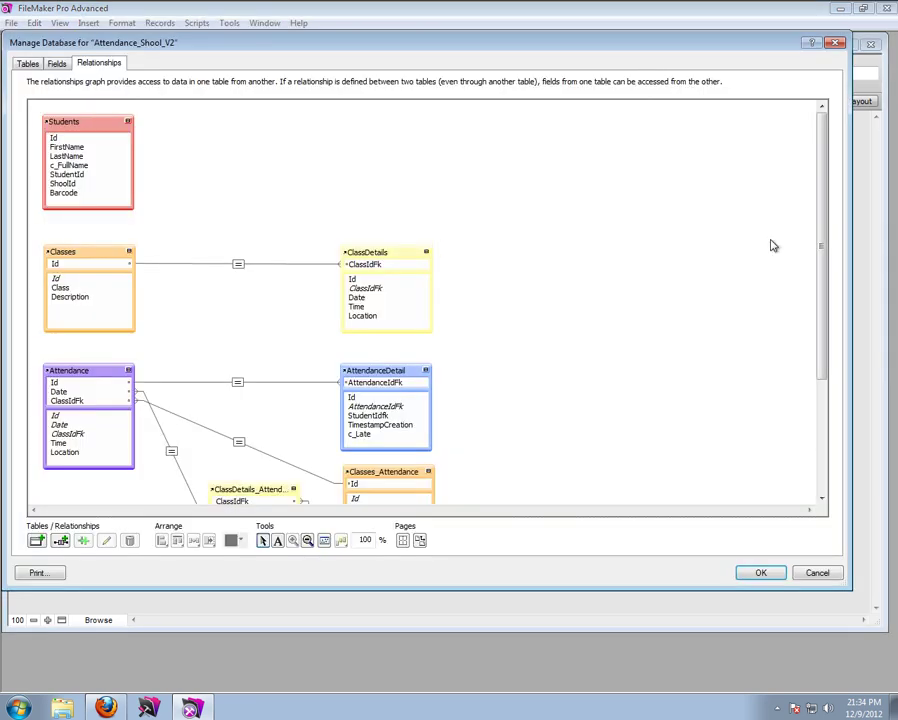
left_click_drag(820, 240, 820, 366)
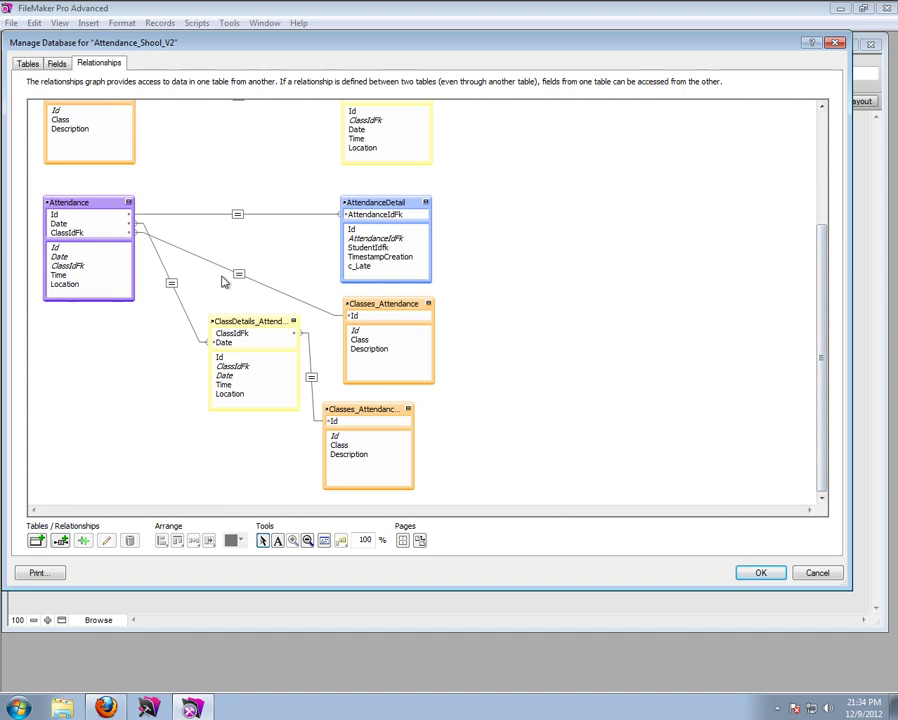
left_click(242, 330)
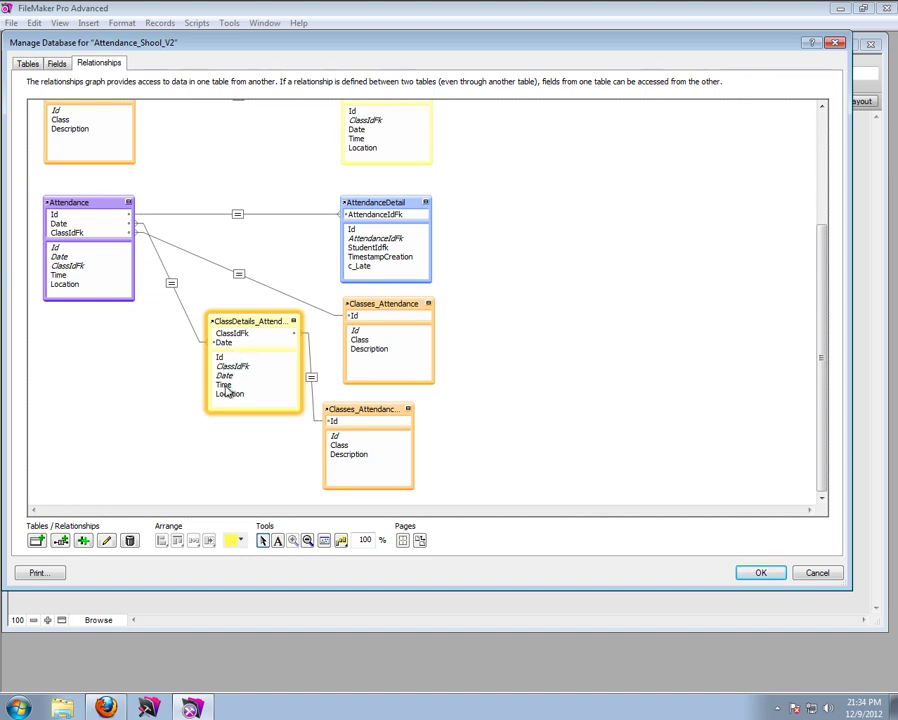
left_click(82, 541)
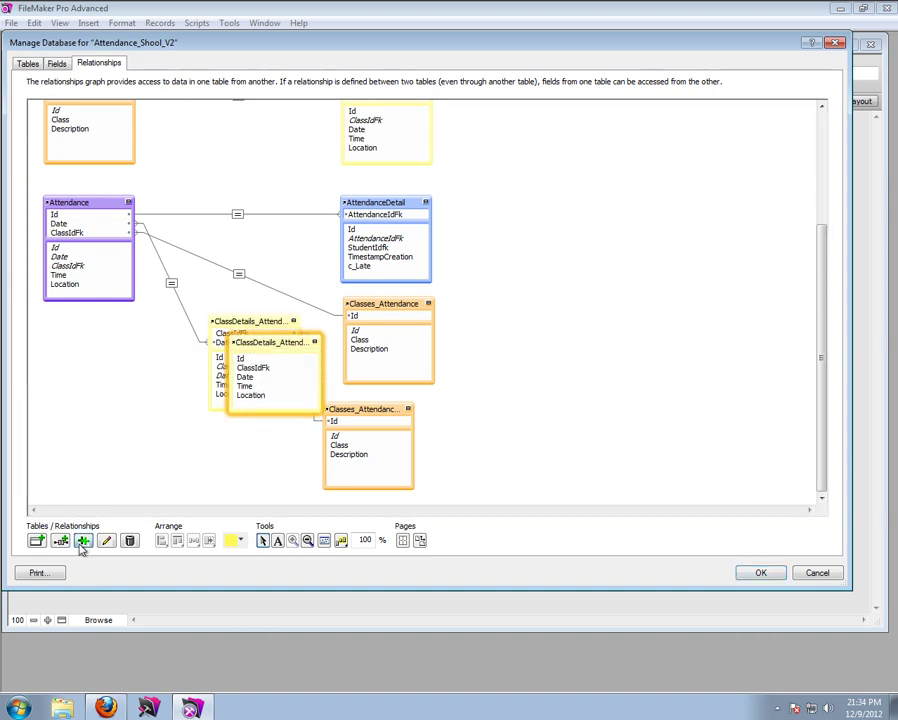
left_click_drag(274, 346, 245, 447)
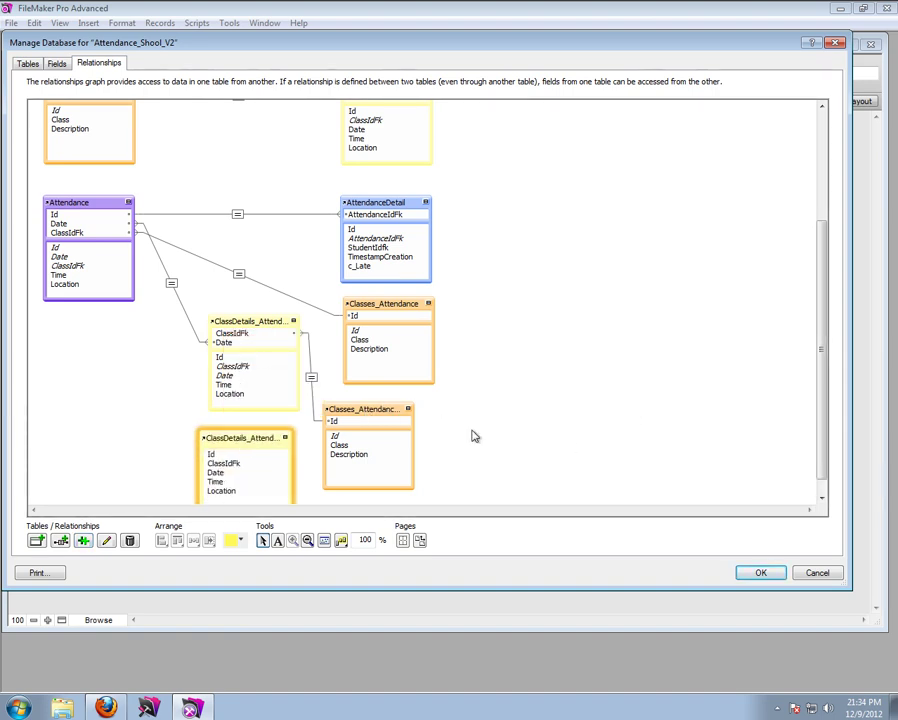
left_click_drag(818, 411, 827, 442)
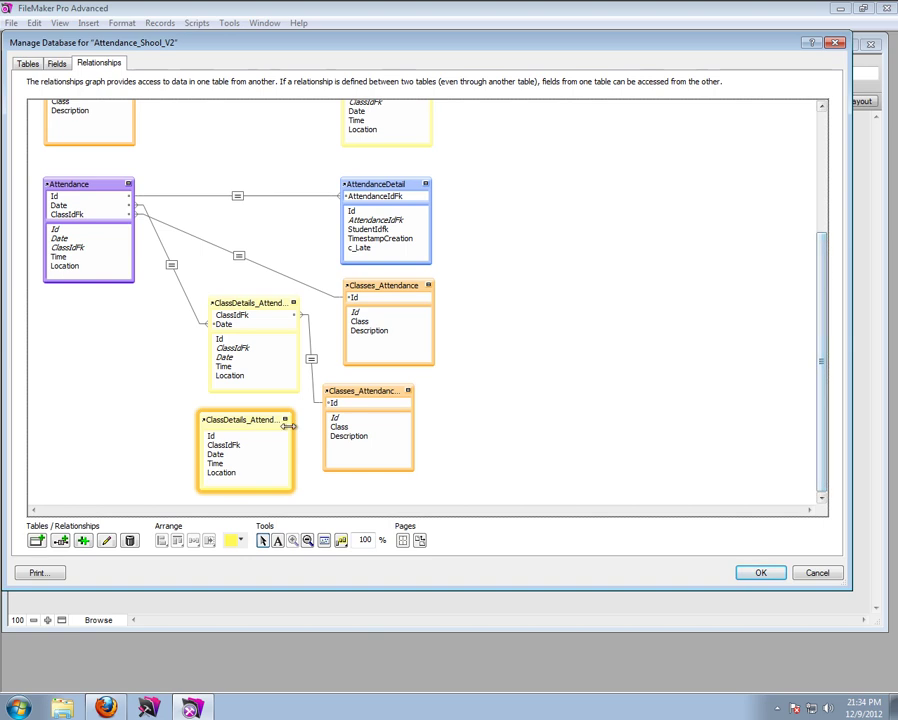
Step: Rename the duplicated table occurrence to ClassDetails_Attendance_Time and adjust its position slightly
double_click(256, 420)
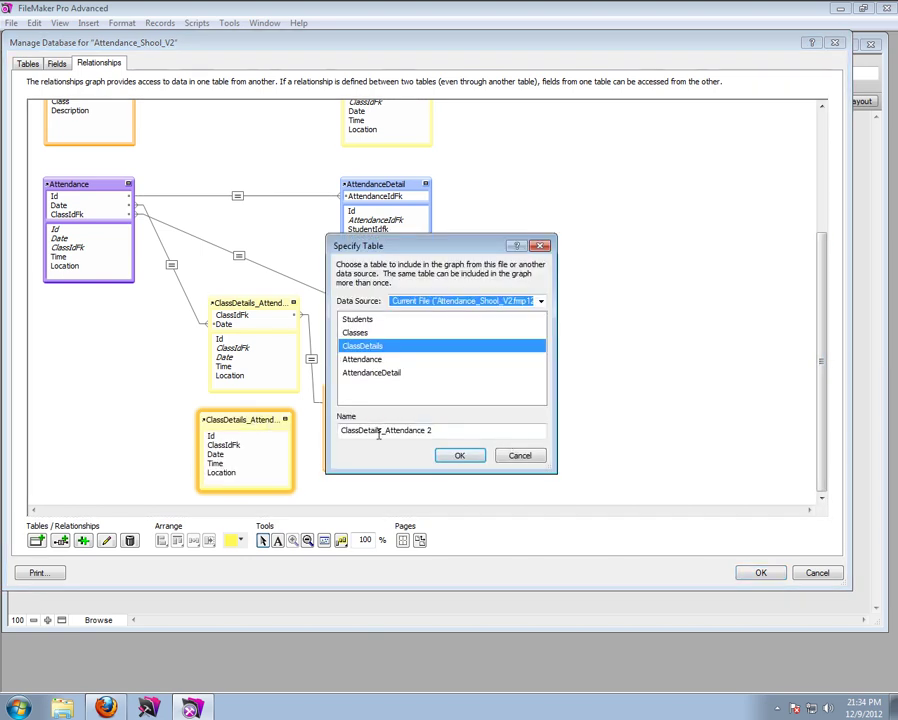
double_click(428, 431)
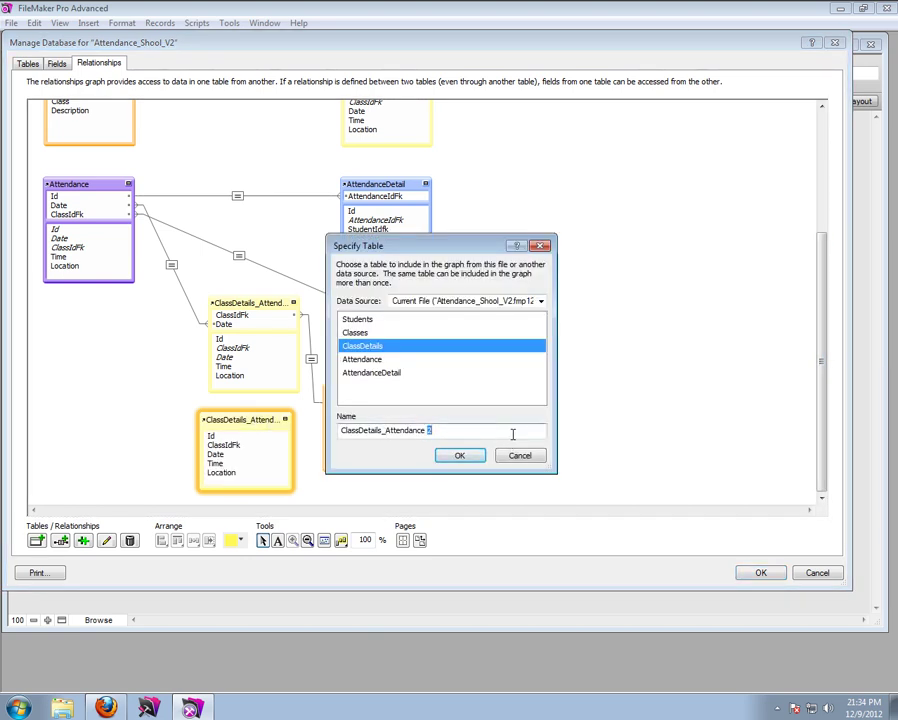
type("_Time")
left_click(459, 455)
left_click_drag(250, 425, 258, 429)
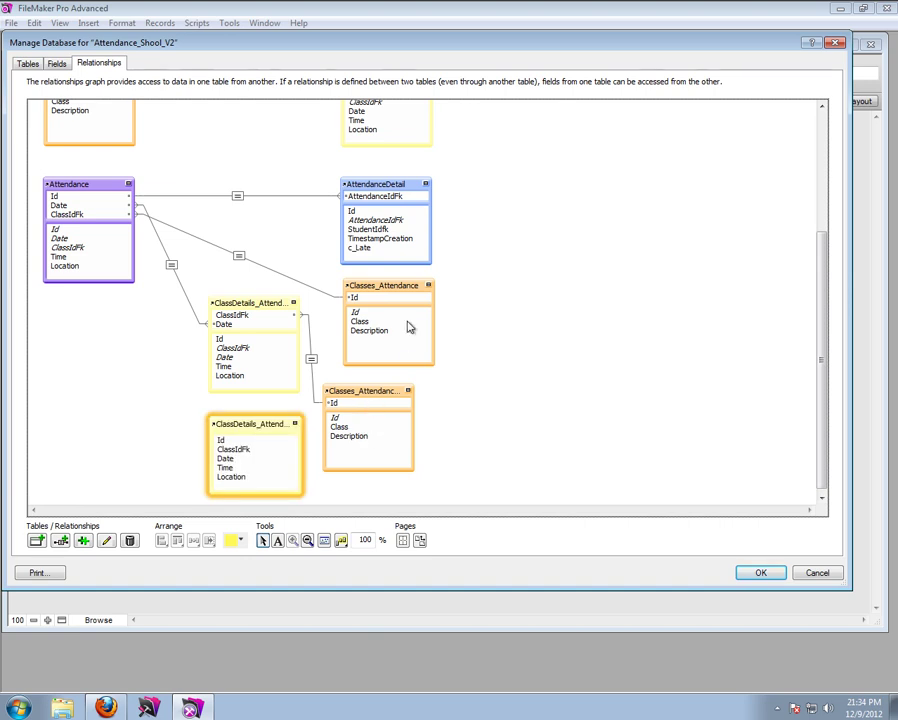
Step: Move the occurrences related to Attendance farther away from it, and collapse AttendanceDetail and Classes_Attendance so they stack closely
left_click_drag(487, 159, 192, 480)
left_click_drag(258, 310, 544, 311)
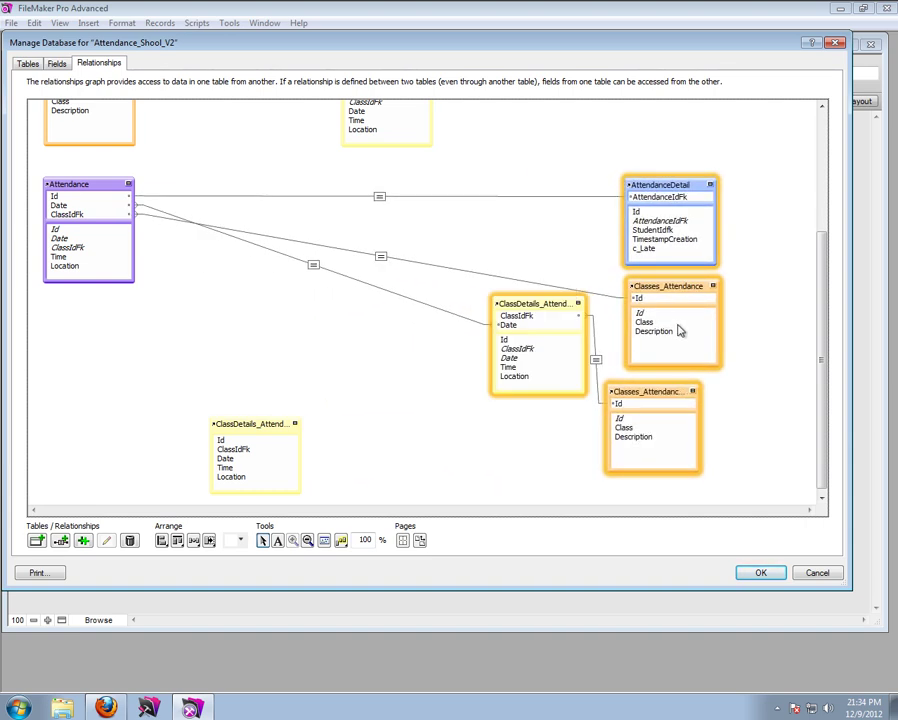
left_click(755, 376)
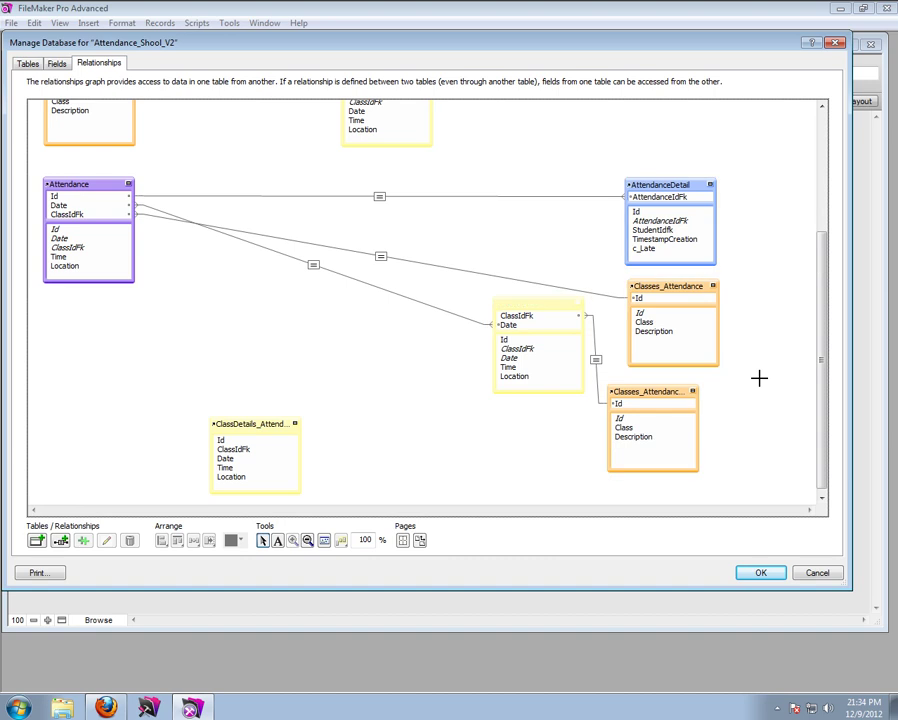
left_click(709, 186)
left_click(712, 287)
left_click_drag(705, 290, 668, 222)
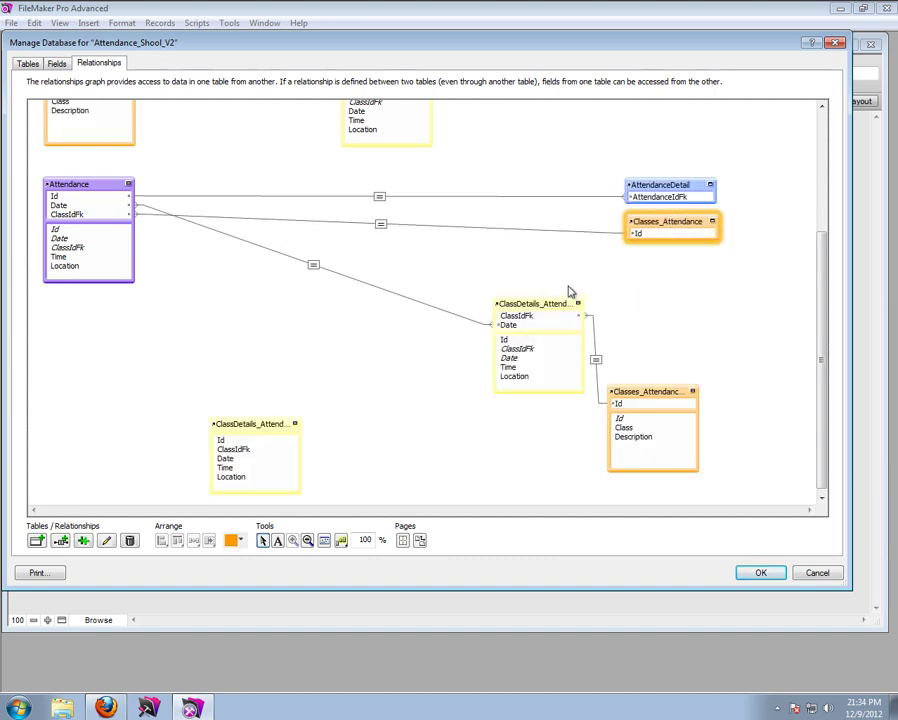
Step: Collapse ClassDetails_Attendance and its linked Classes occurrence to their key fields and rearrange both beneath Classes_Attendance
left_click(546, 313)
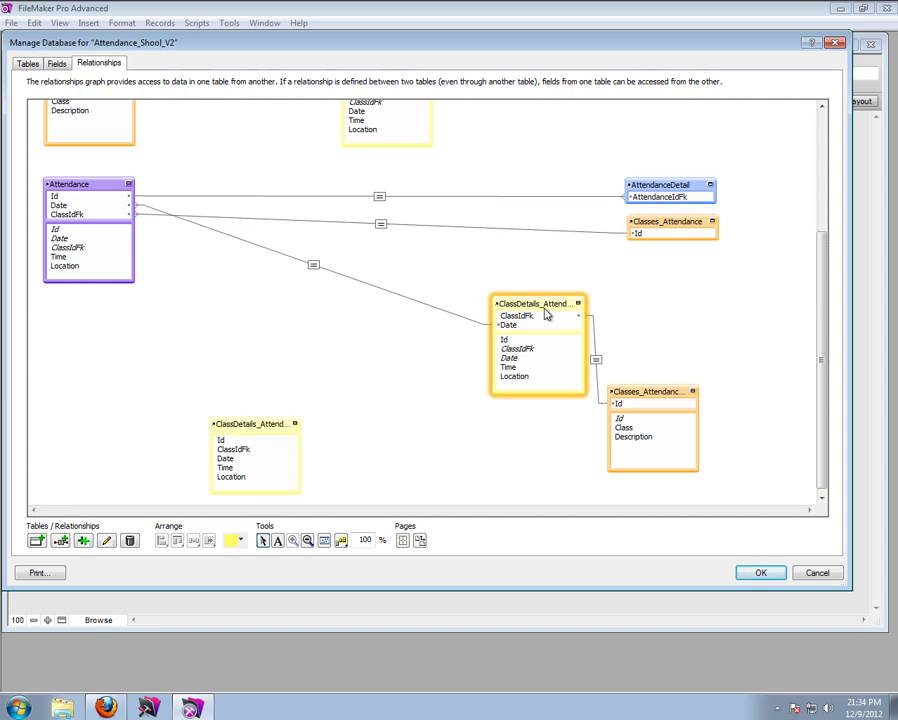
left_click(683, 400)
left_click(697, 393)
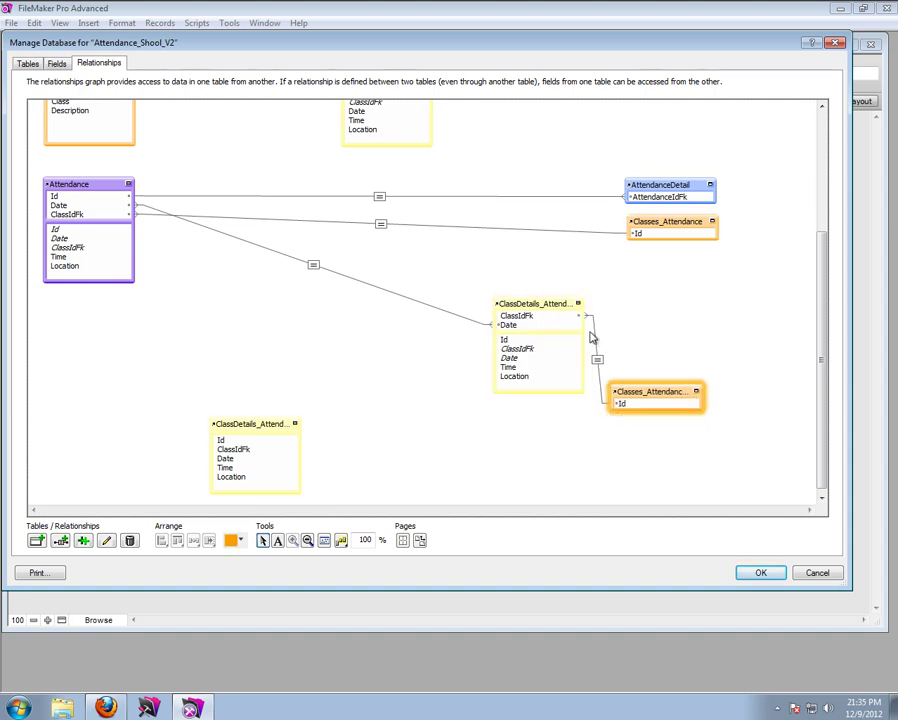
left_click(577, 303)
left_click_drag(652, 396, 654, 330)
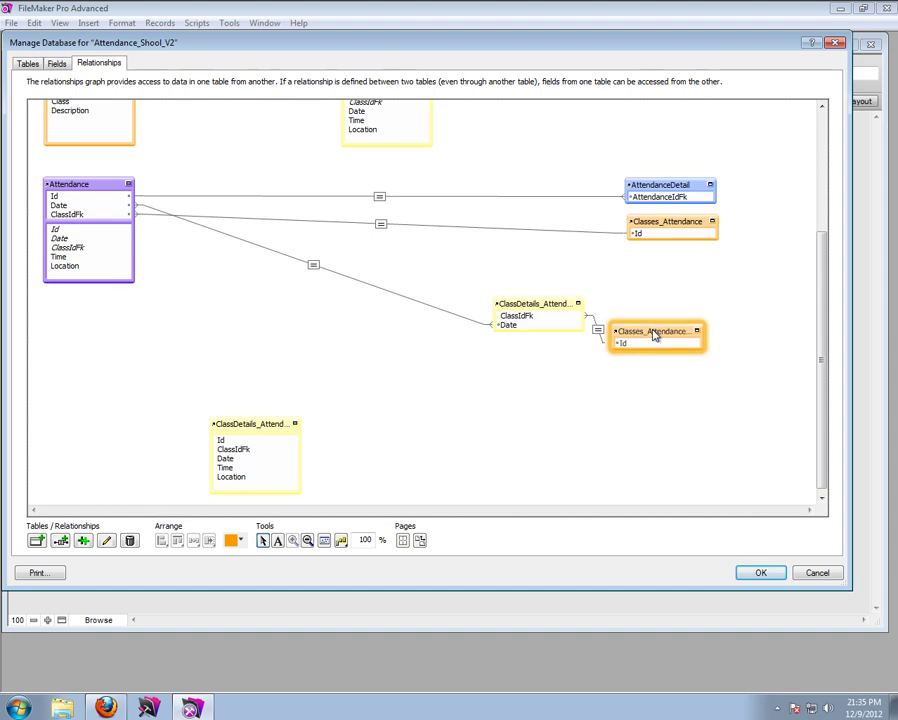
double_click(544, 308)
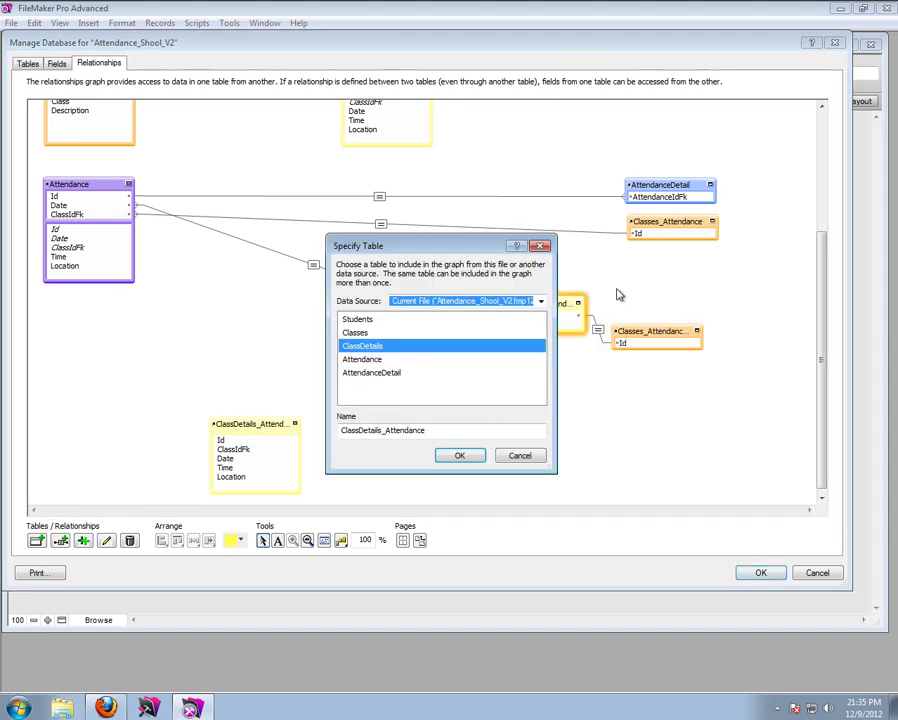
left_click(520, 455)
left_click_drag(535, 305, 673, 268)
left_click_drag(660, 326, 786, 334)
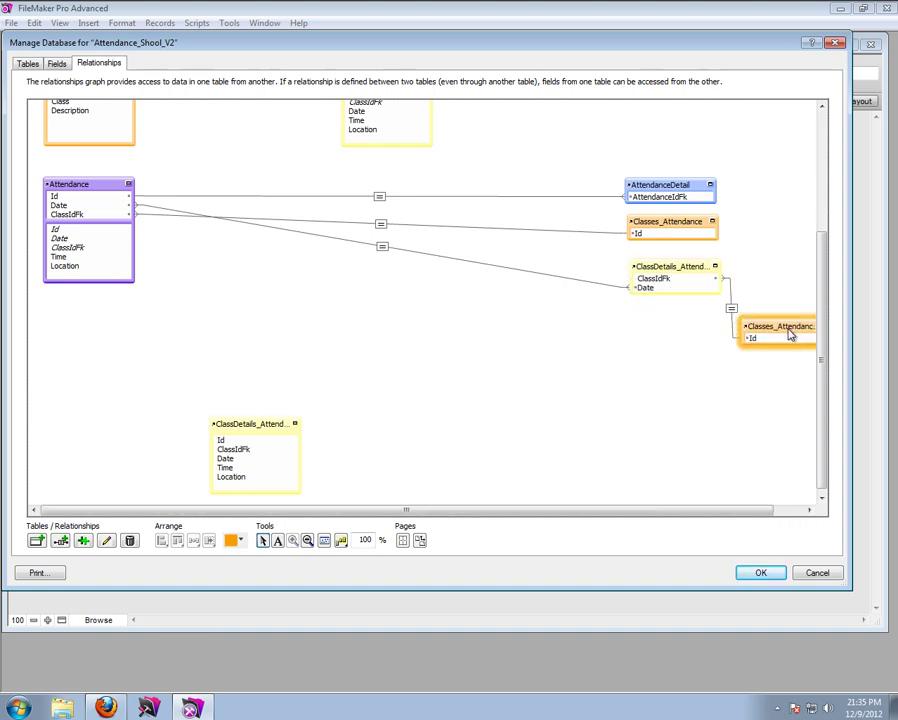
Step: Relate Attendance to ClassDetails_Attendance_Time by matching ClassIdFk and Date, position the occurrence below the others, and save the database changes
left_click_drag(256, 426, 460, 391)
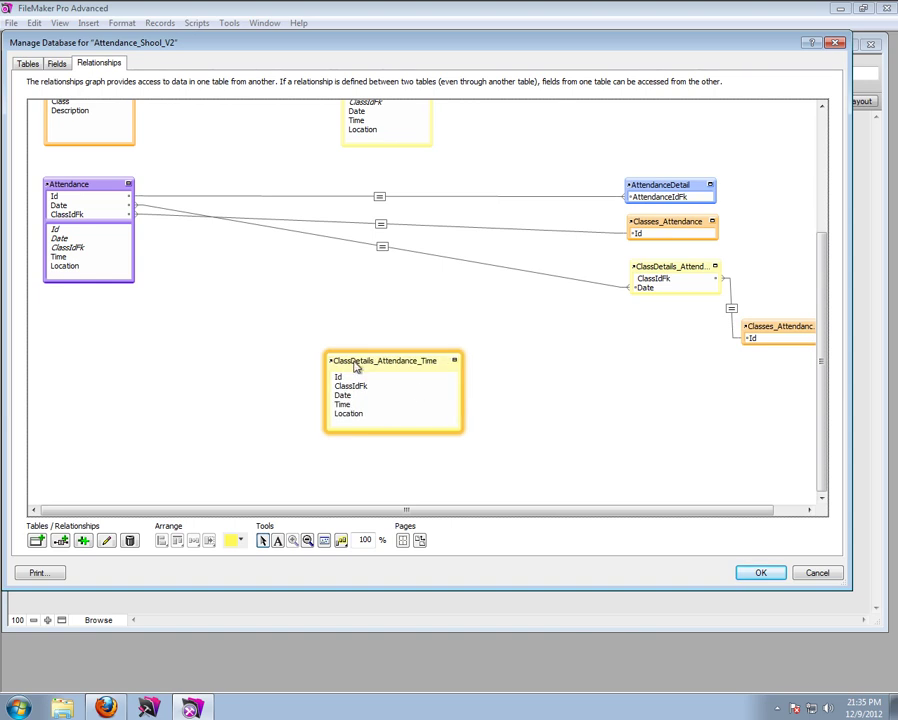
left_click_drag(362, 355, 326, 315)
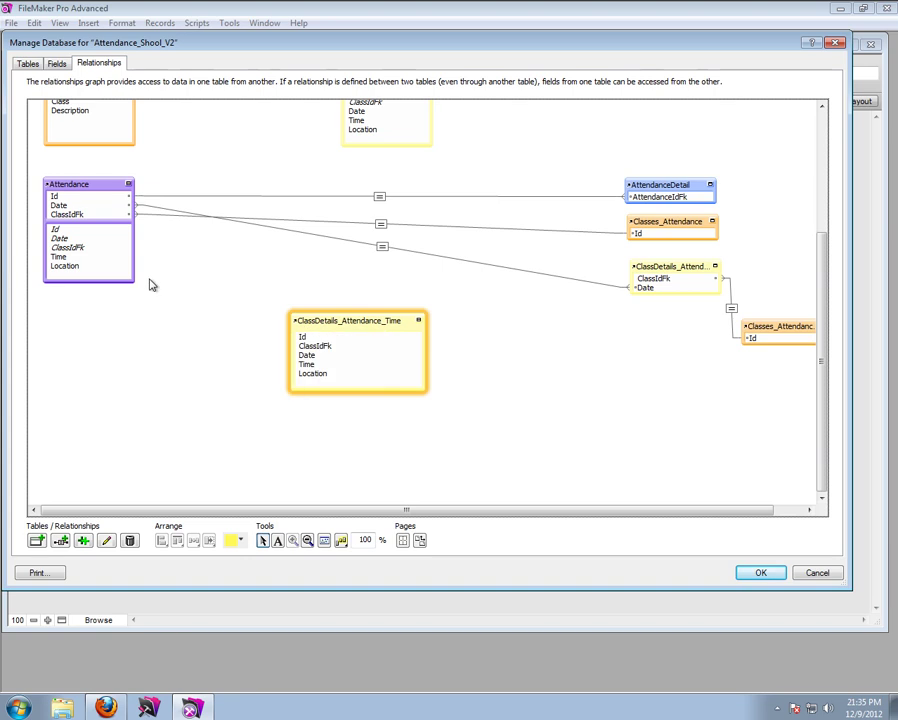
left_click_drag(80, 247, 300, 342)
left_click_drag(62, 238, 298, 367)
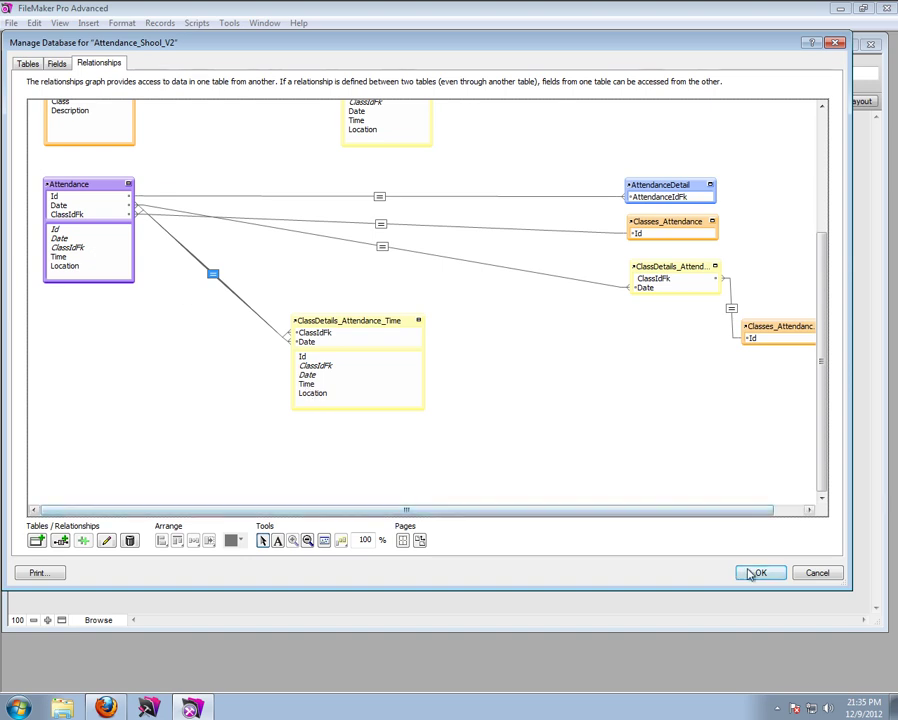
left_click_drag(319, 329, 603, 371)
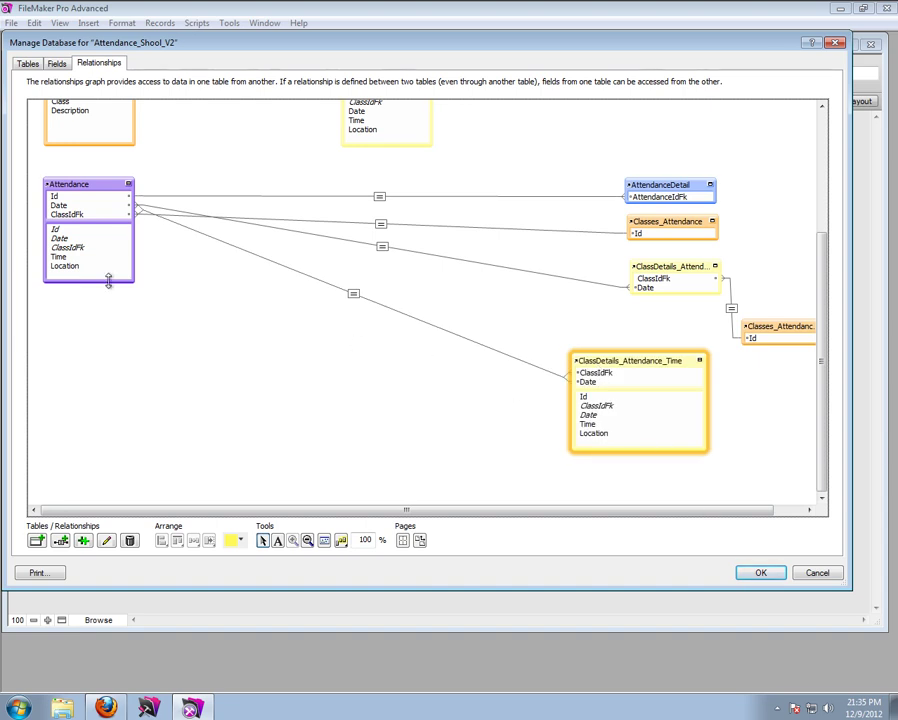
left_click(758, 572)
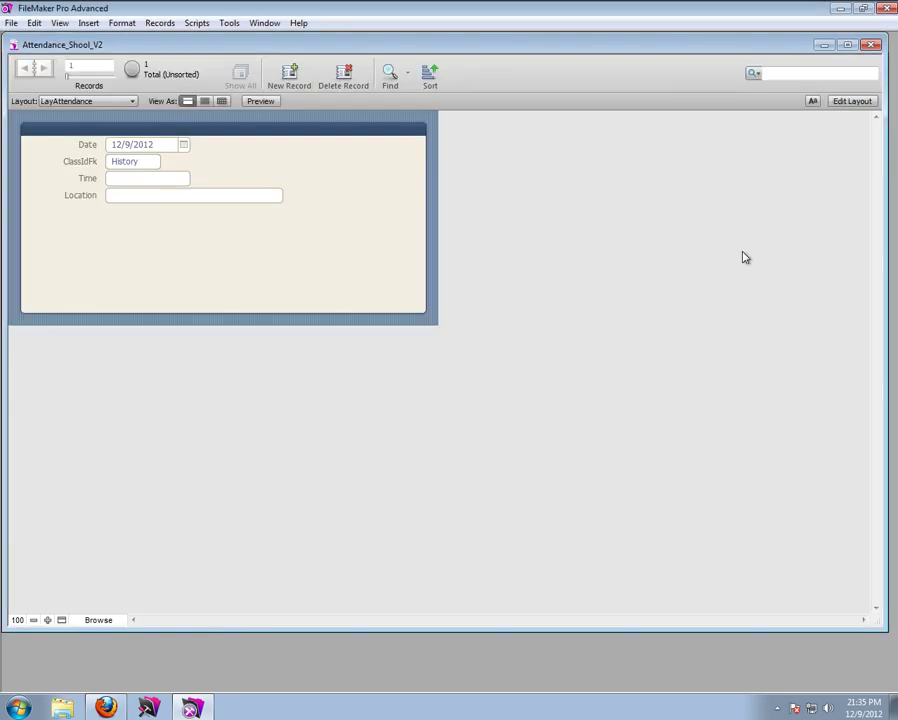
Step: Edit the LayAttendance layout and set the Time field's control style to Drop-down list
left_click(832, 104)
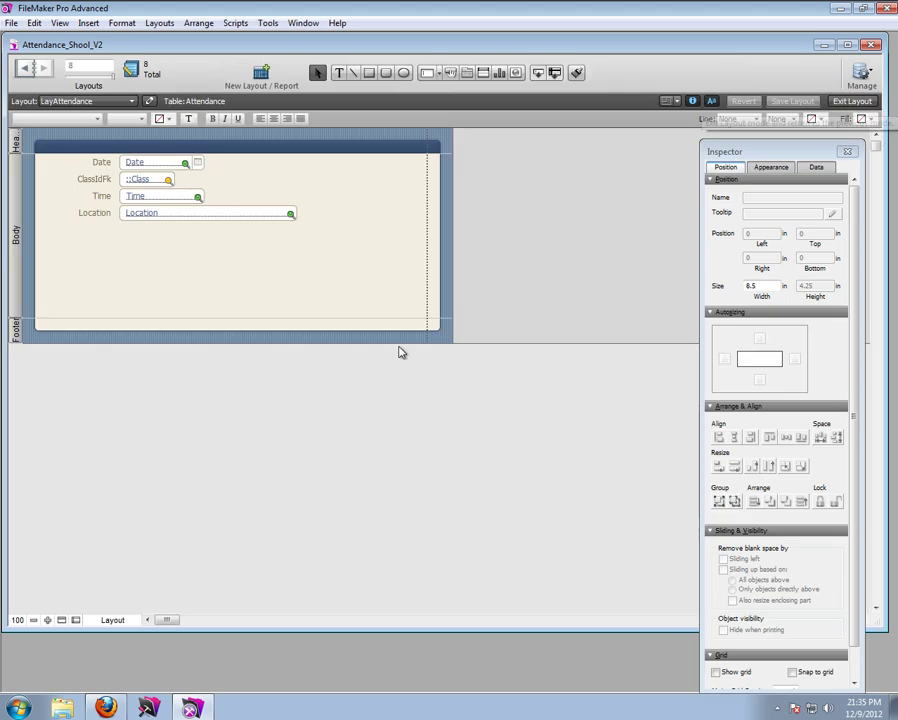
left_click(138, 196)
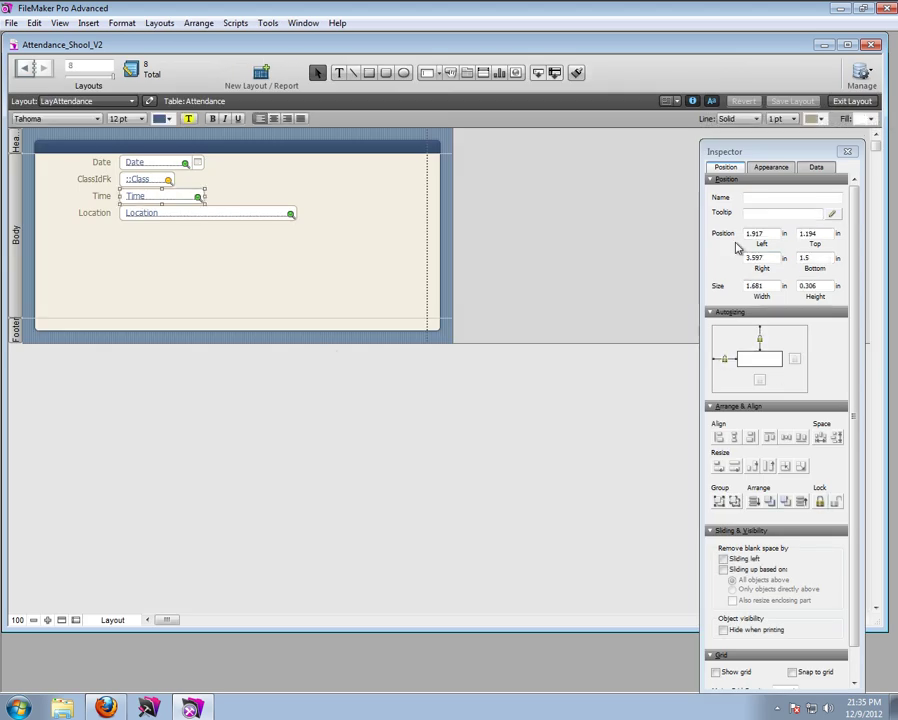
left_click(785, 234)
left_click(839, 234)
left_click(816, 167)
left_click(750, 238)
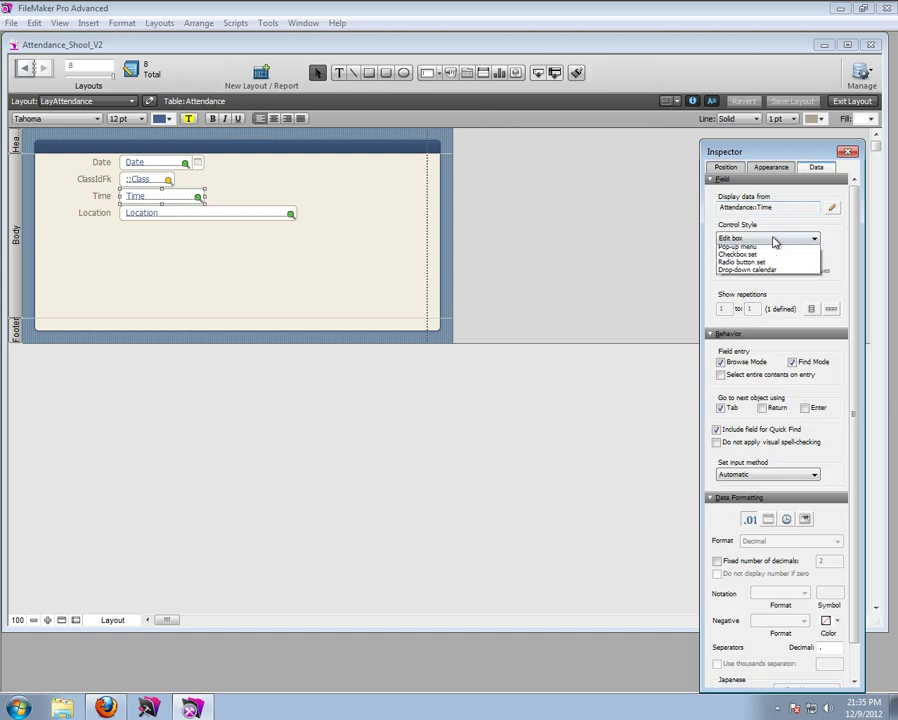
left_click(755, 258)
Step: Create a value list for the Time field and name it Attendance Time
left_click(831, 262)
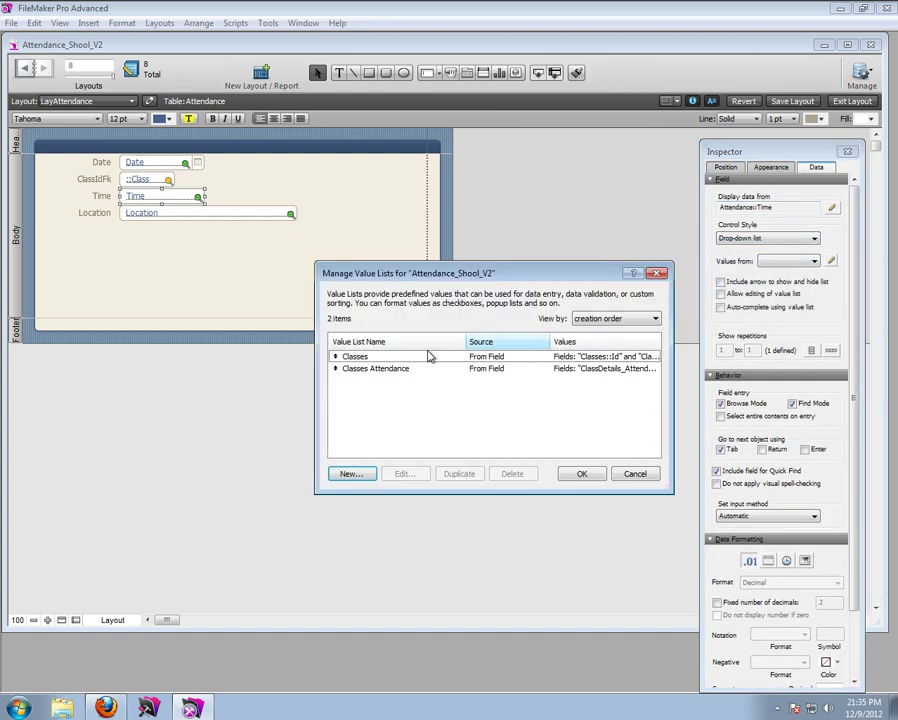
left_click(346, 474)
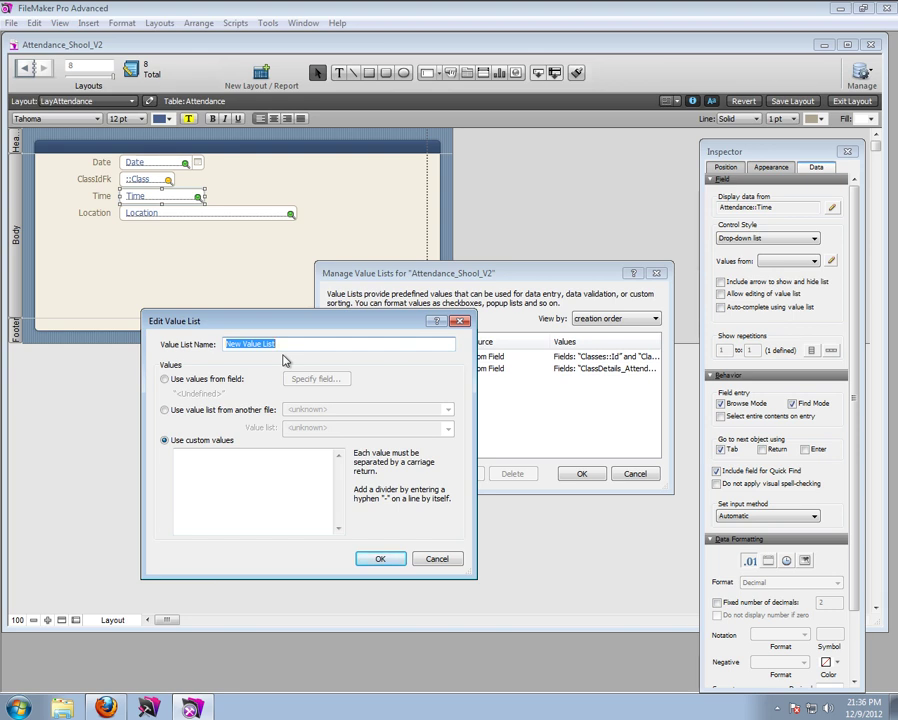
type("Classes")
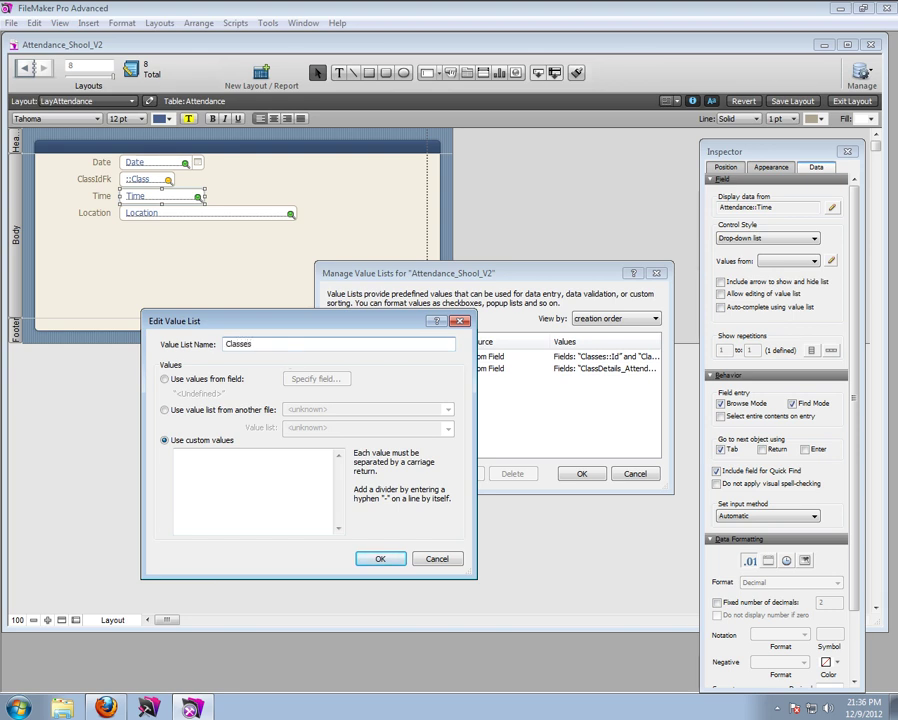
key("ctrl+a")
key("BackSpace")
type("Attendance Times")
Step: Base the Attendance Time value list on the Time field of ClassDetails_Attendance_Time
left_click(203, 380)
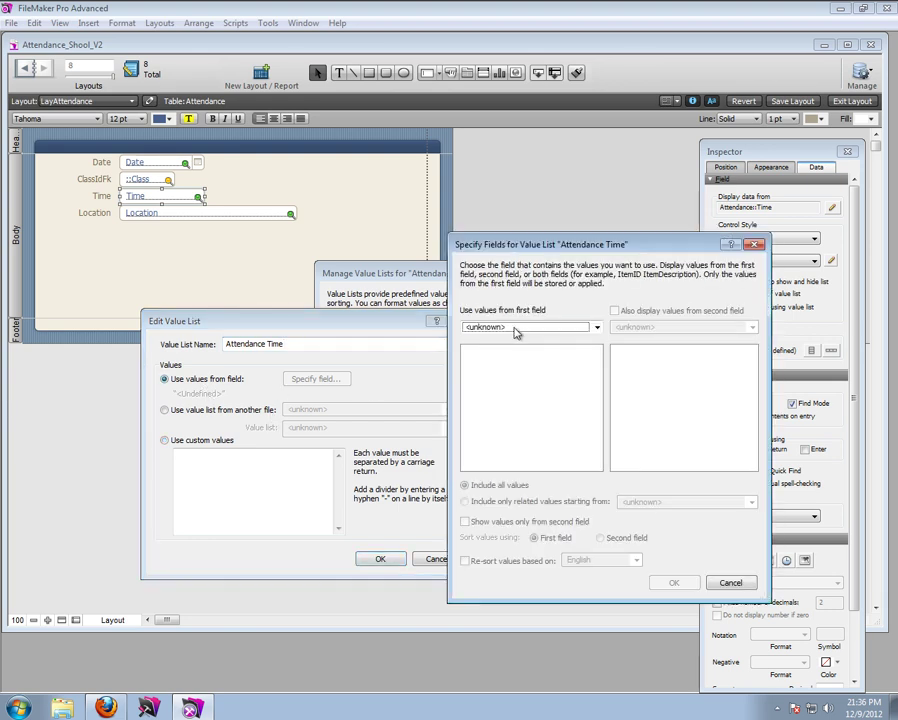
left_click(565, 329)
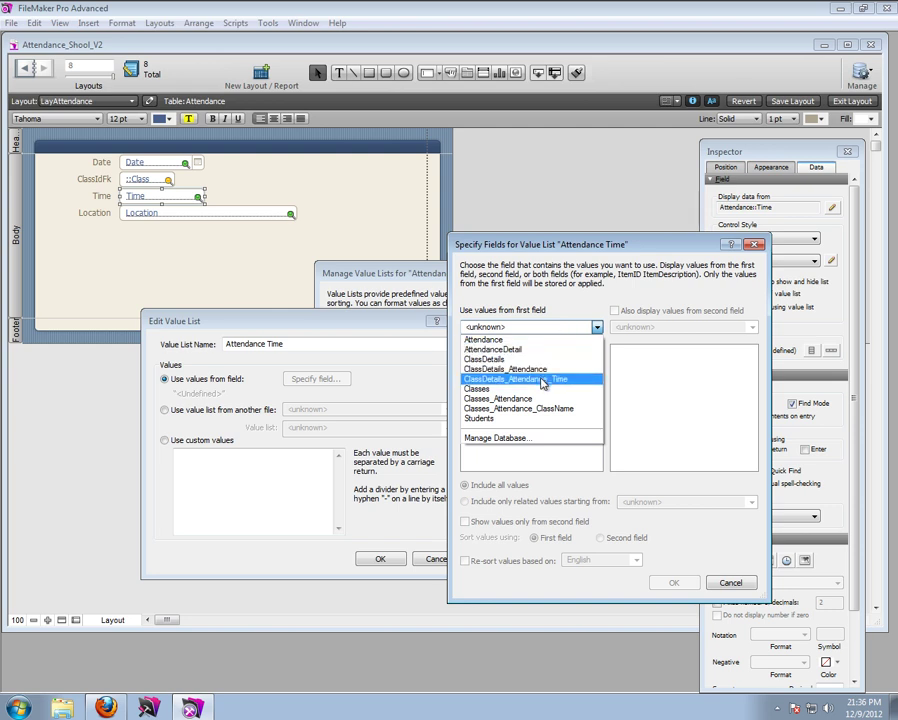
left_click(541, 380)
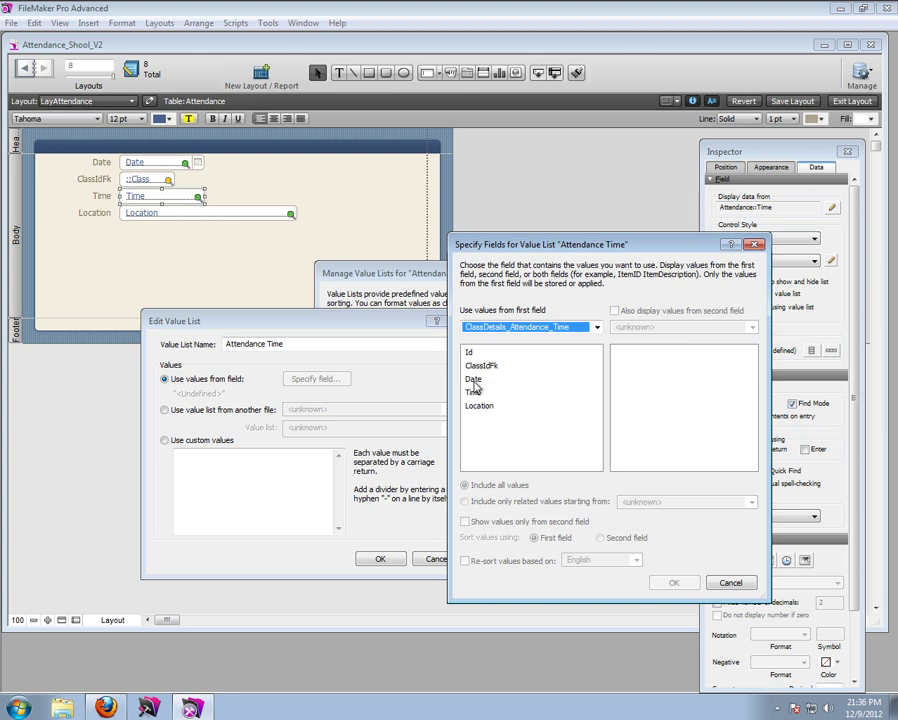
left_click(478, 392)
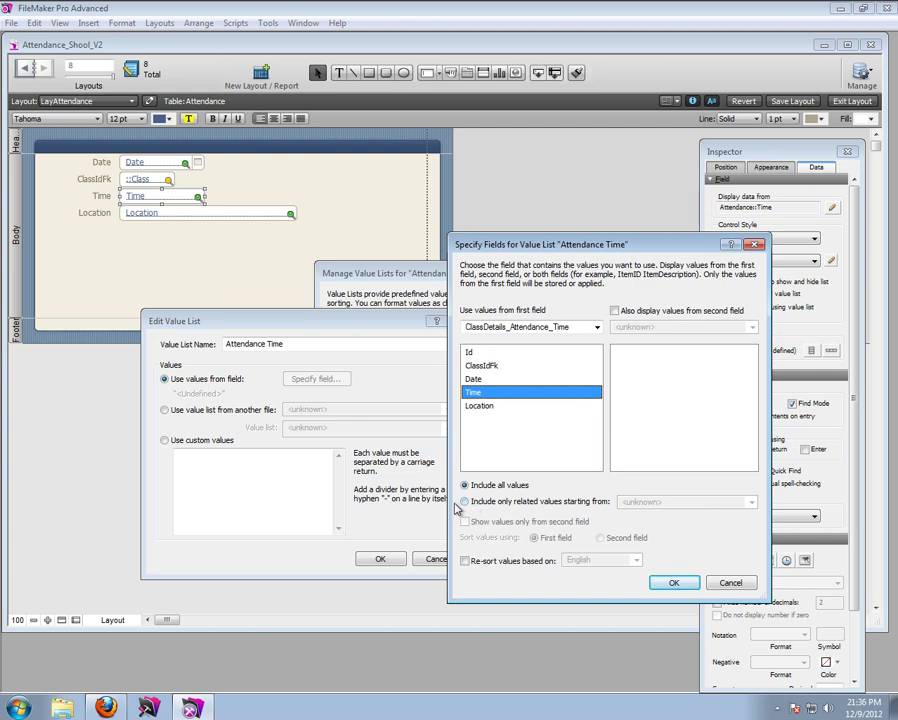
Step: Limit the value list to related values starting from Attendance, confirm the definition and leave layout editing
left_click(465, 502)
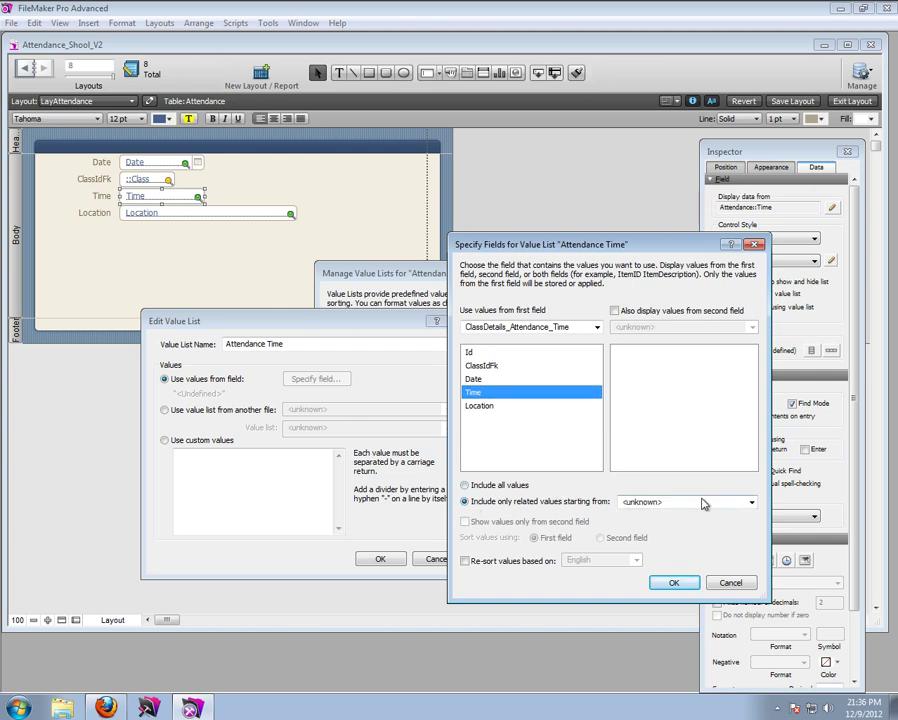
left_click(752, 508)
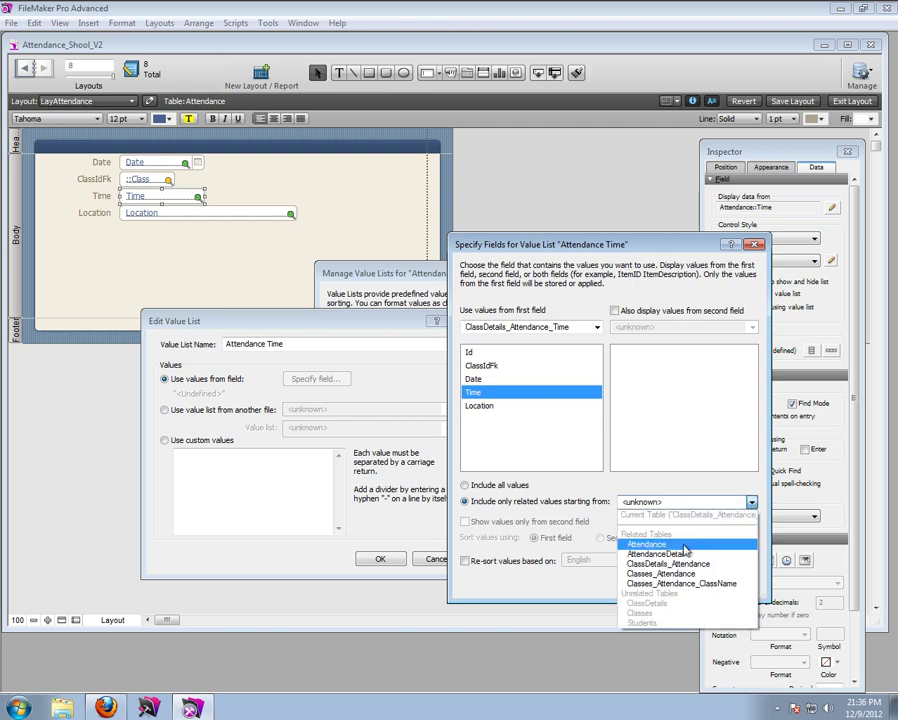
left_click(650, 541)
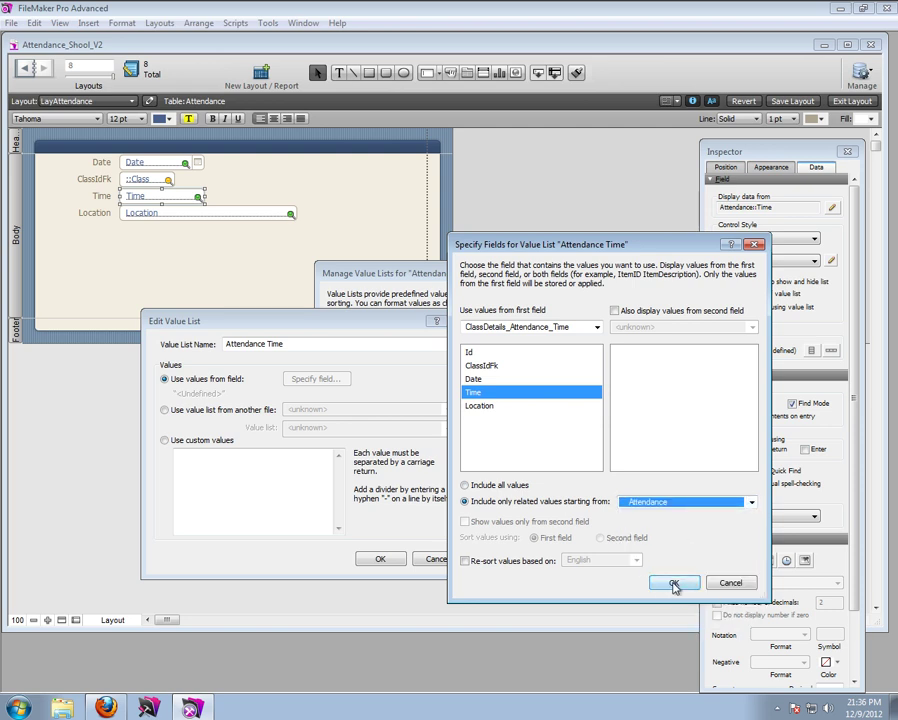
left_click(668, 584)
key("Return")
left_click(579, 473)
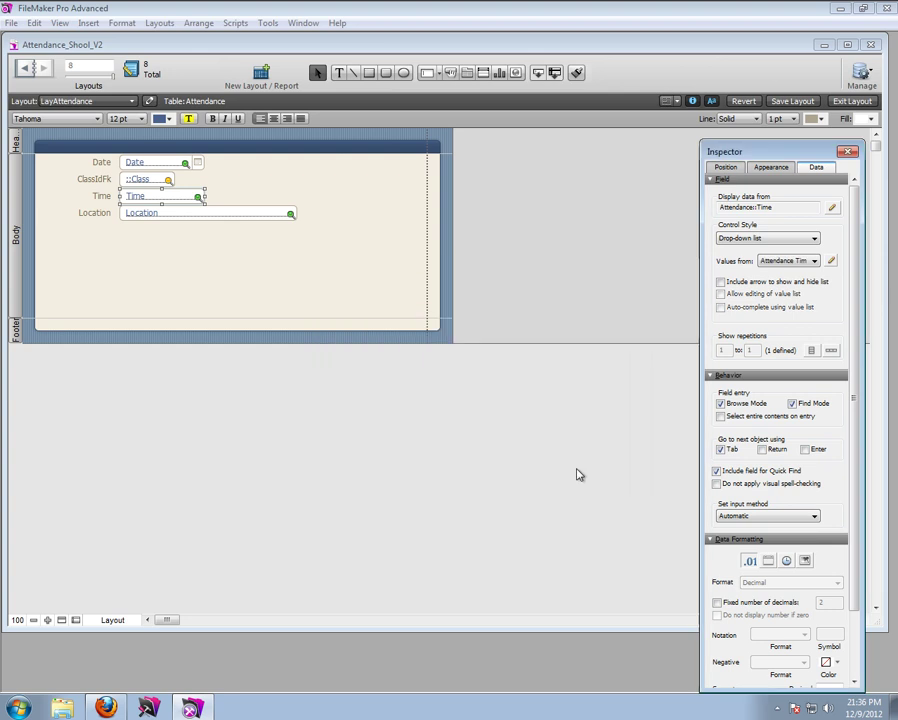
left_click(850, 102)
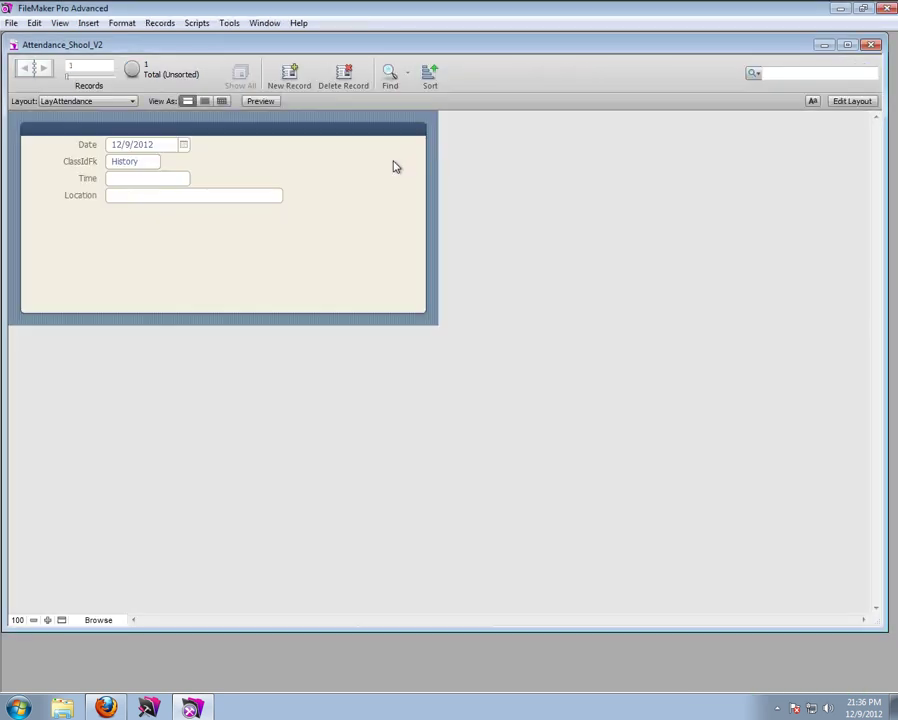
Step: Review the scheduled dates and times of both class records in the LayClasses layout
left_click(123, 180)
left_click(72, 101)
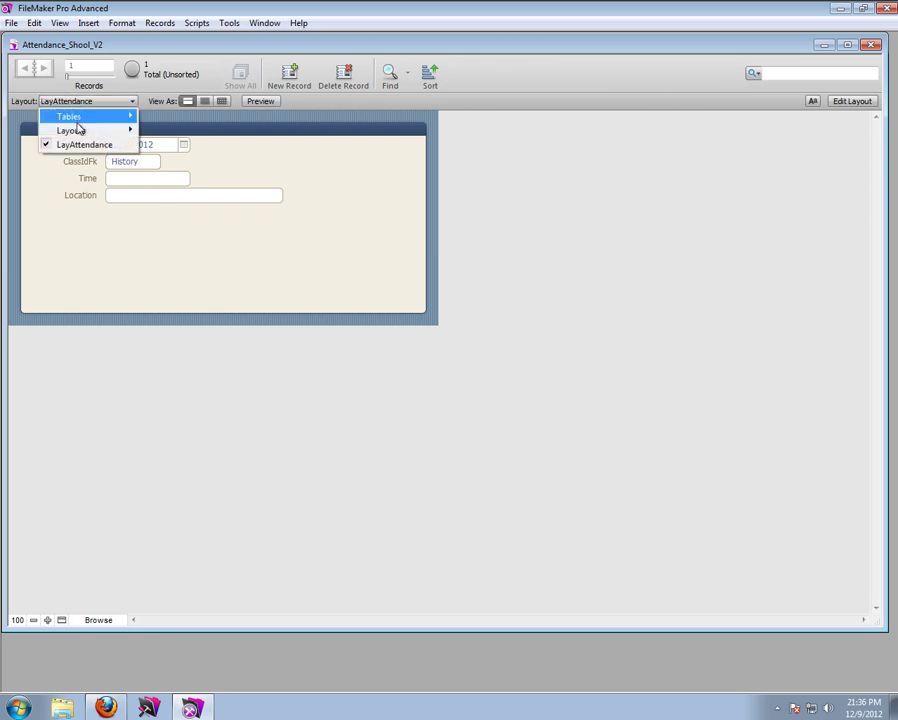
mouse_move(116, 133)
left_click(166, 145)
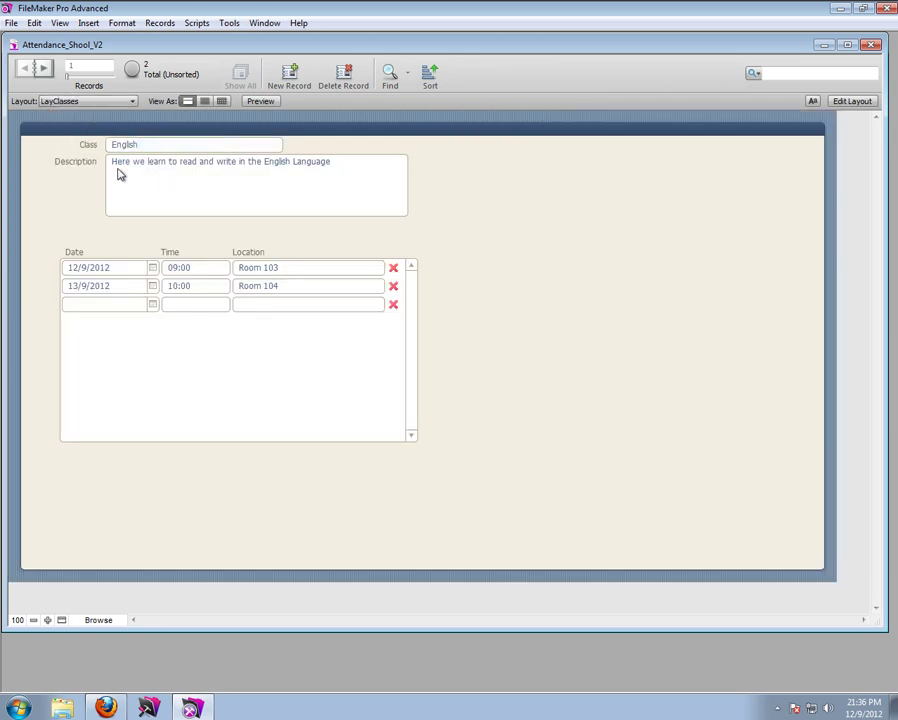
scroll(88, 186, "down", 1)
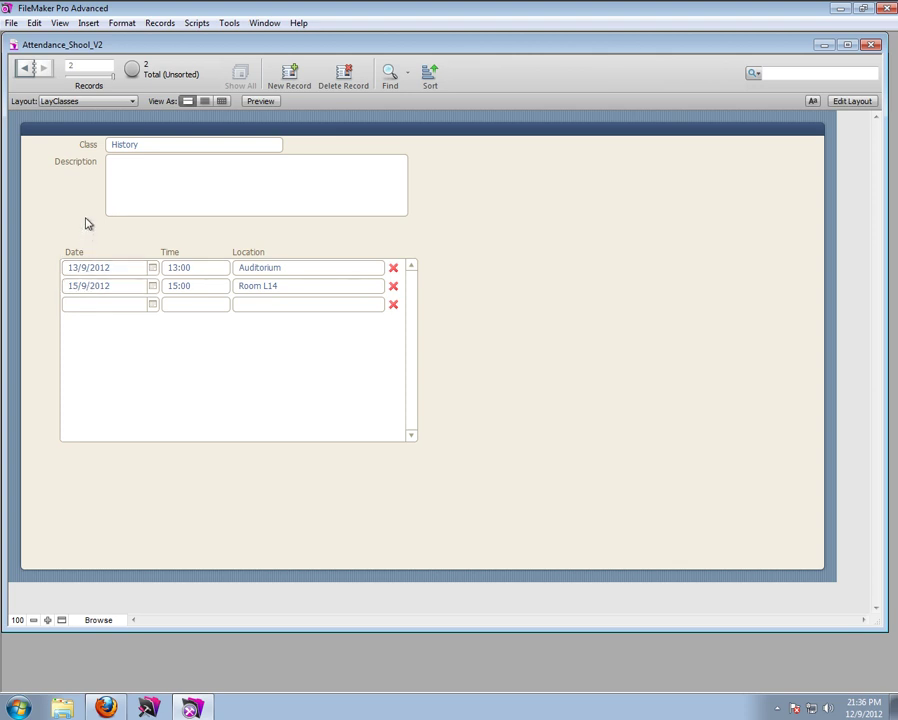
scroll(87, 222, "up", 1)
Step: Return to LayAttendance and choose the English class and the 09:00 time for 12/9/2012
left_click(78, 102)
left_click(88, 148)
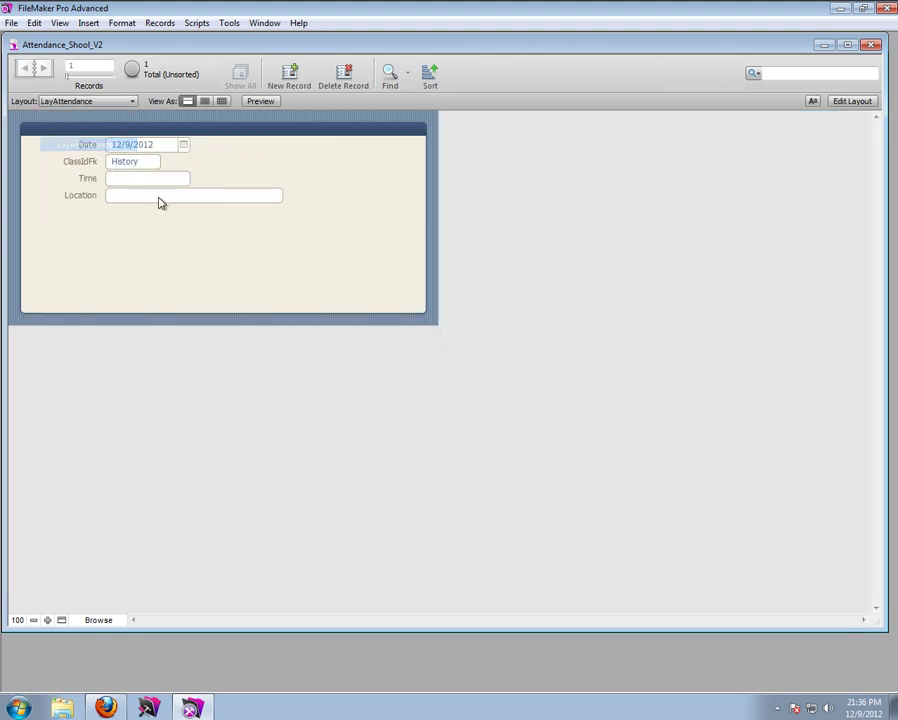
left_click(148, 162)
left_click(140, 179)
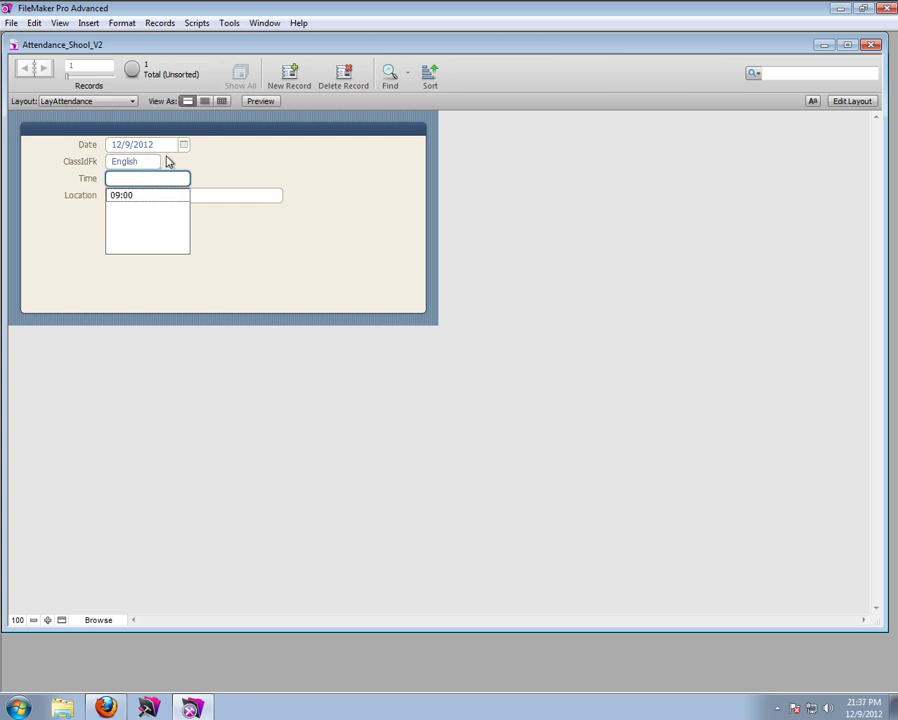
left_click(125, 195)
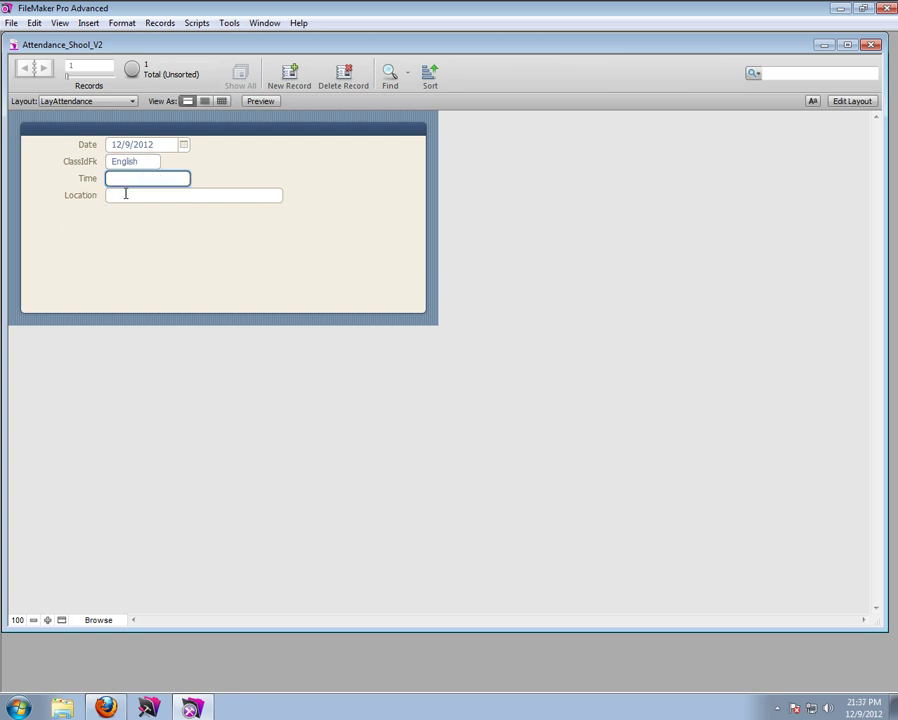
Step: Set the attendance record to 13/9/2012 with the English class and the 10:00 time
left_click(184, 145)
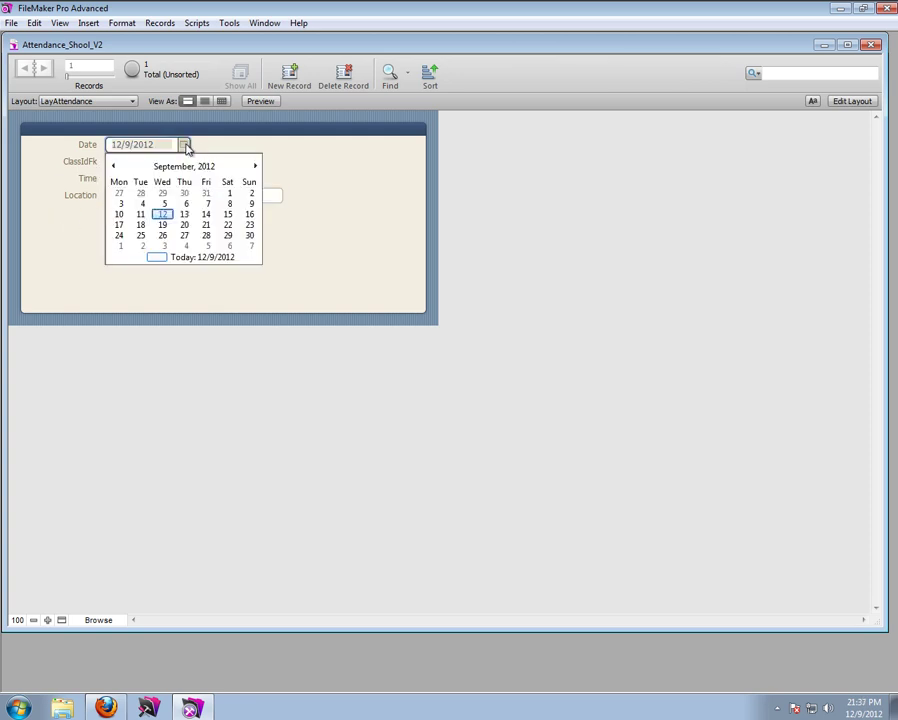
left_click(184, 214)
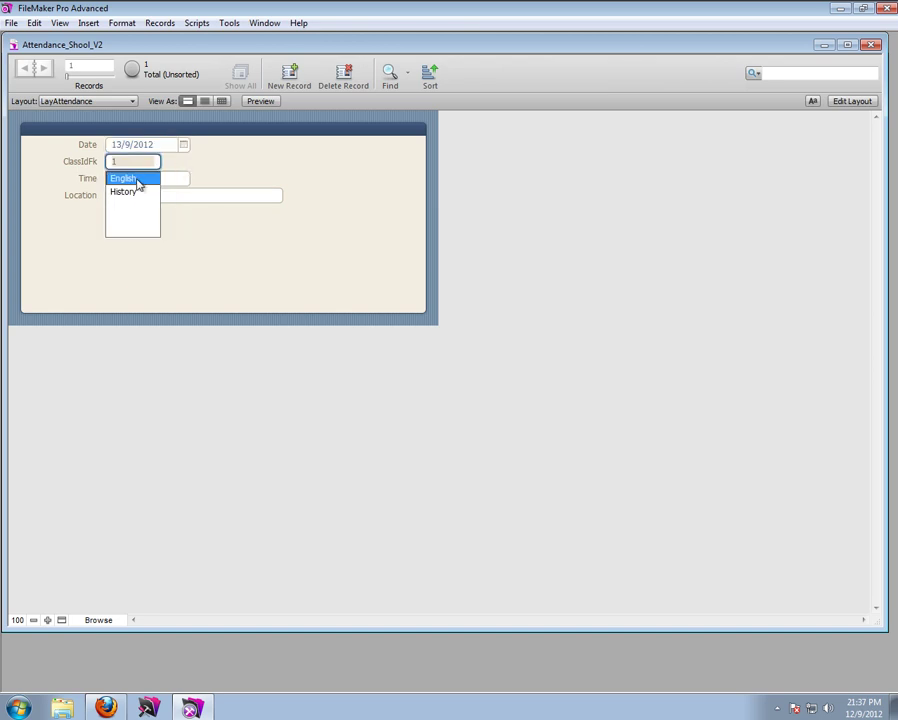
left_click(133, 179)
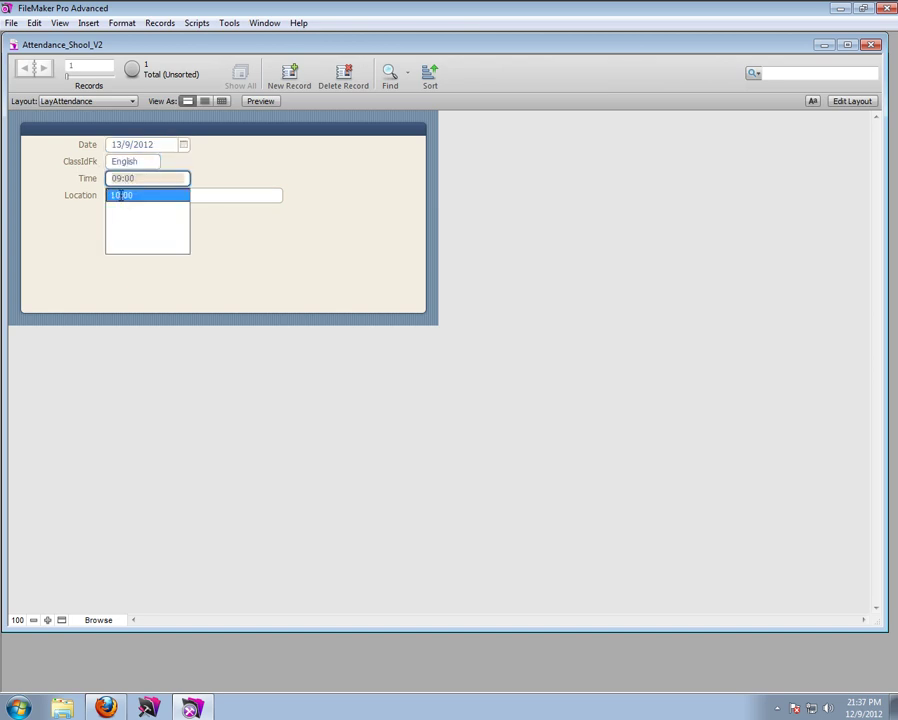
left_click(122, 195)
left_click(203, 178)
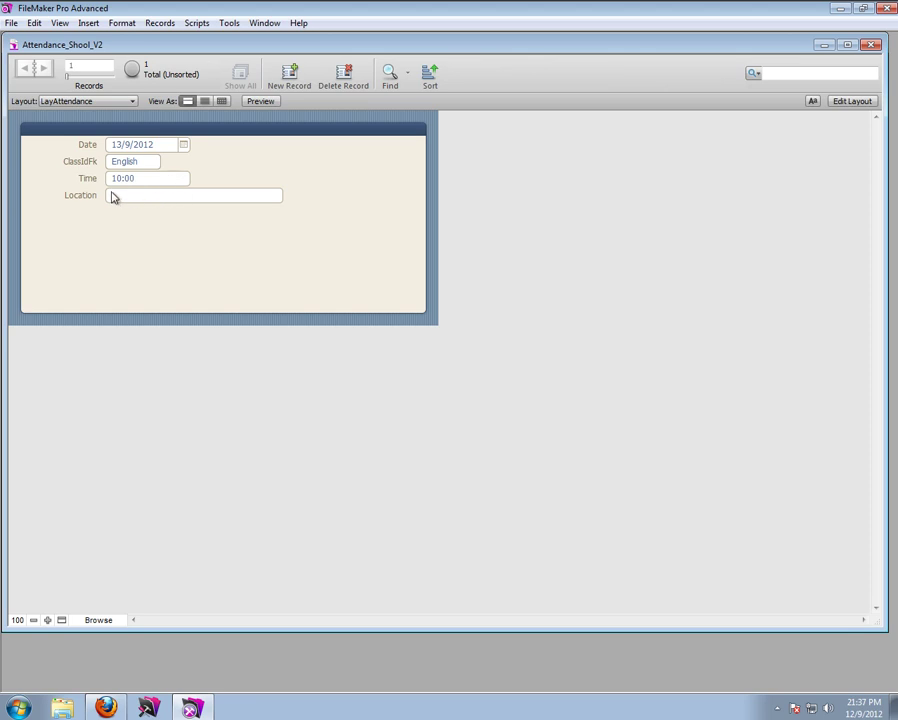
Step: Set the attendance record to 15/9/2012 with the History class and the 15:00 time
left_click(185, 145)
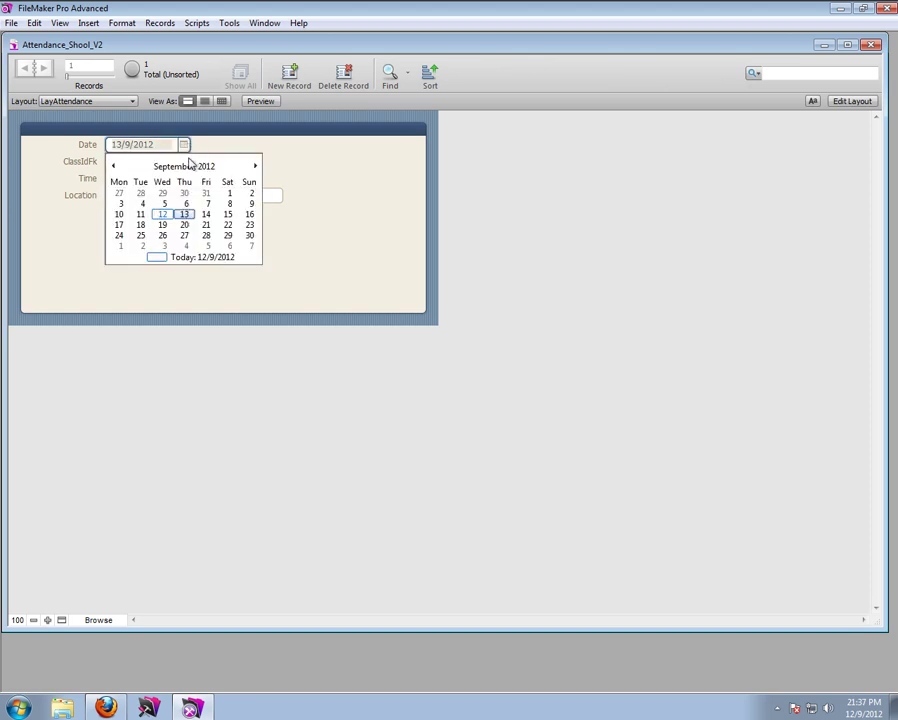
left_click(229, 214)
key("Tab")
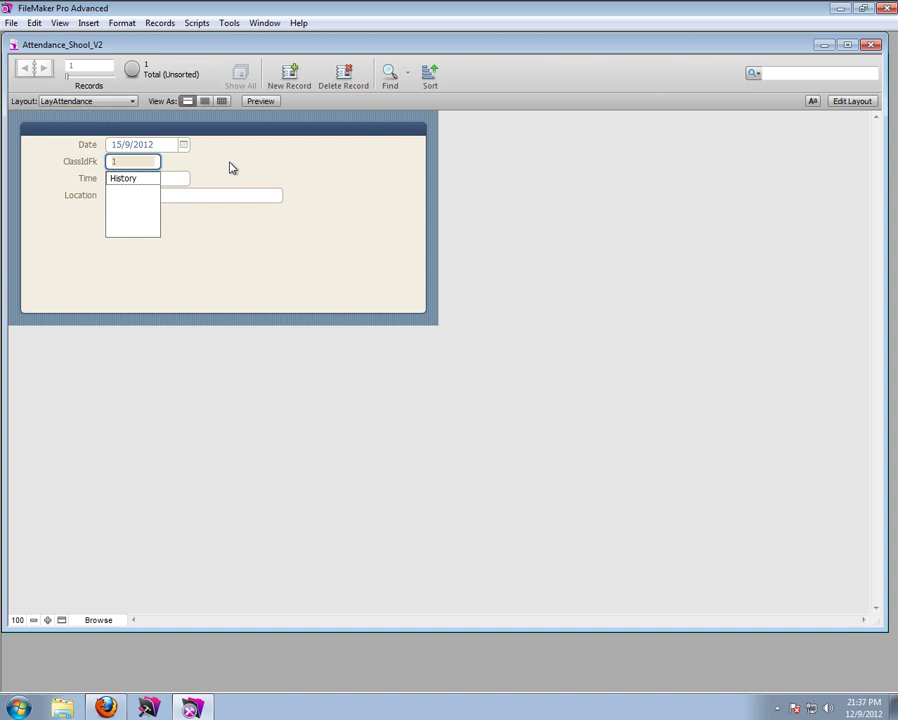
left_click(117, 180)
left_click(122, 196)
left_click(330, 175)
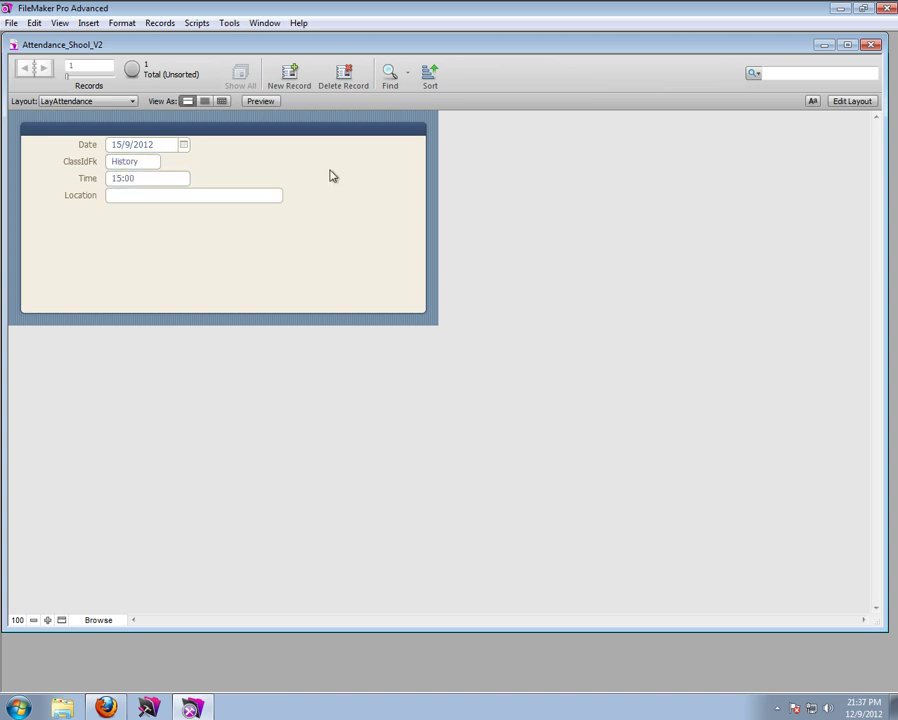
Step: Clear the Time and ClassIdFk fields of the attendance record
left_click(145, 180)
key("BackSpace")
left_click(141, 163)
key("BackSpace")
left_click(197, 163)
Step: Choose the History class and the 15:00 time for the 15/9/2012 attendance record
left_click(136, 164)
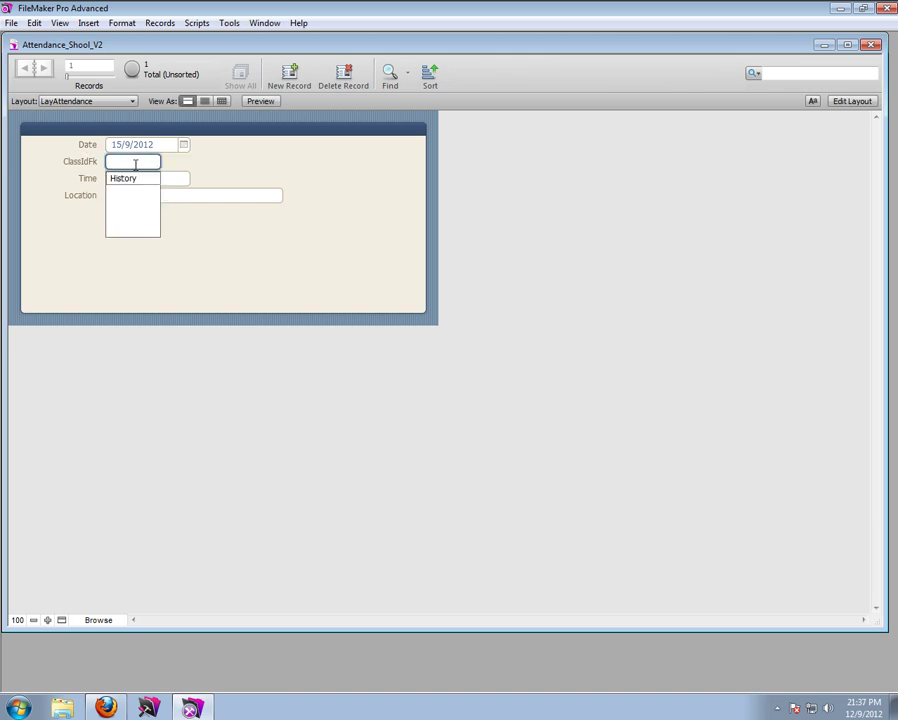
left_click(127, 180)
key("Tab")
left_click(122, 196)
key("Tab")
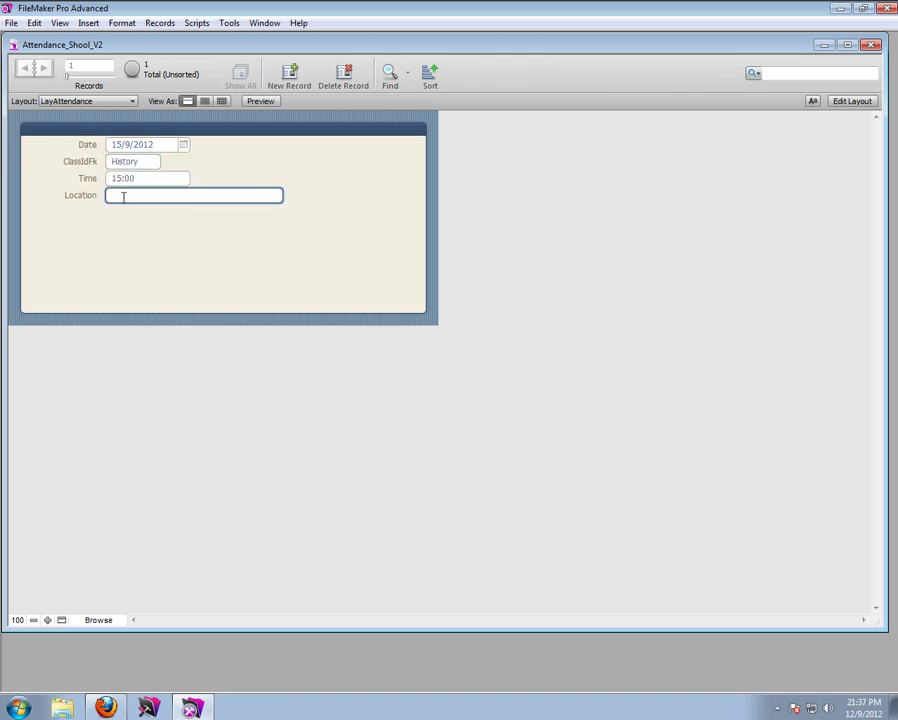
Step: Add an attendance record for 13/9/2012 with the History class and 13:00 time, and go back to the previous record
left_click(290, 78)
left_click(183, 147)
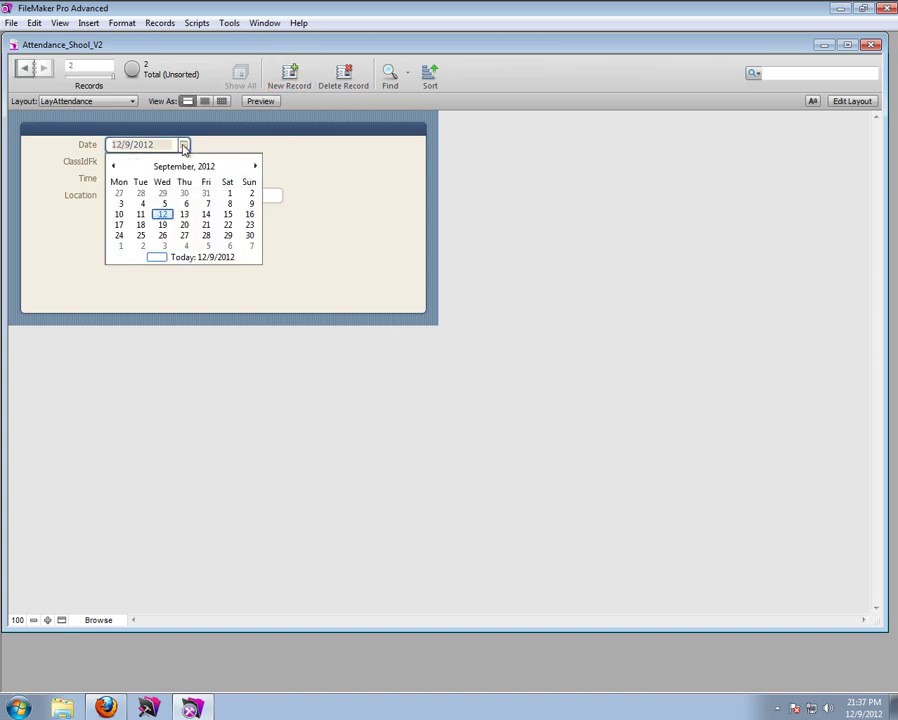
left_click(184, 210)
key("Tab")
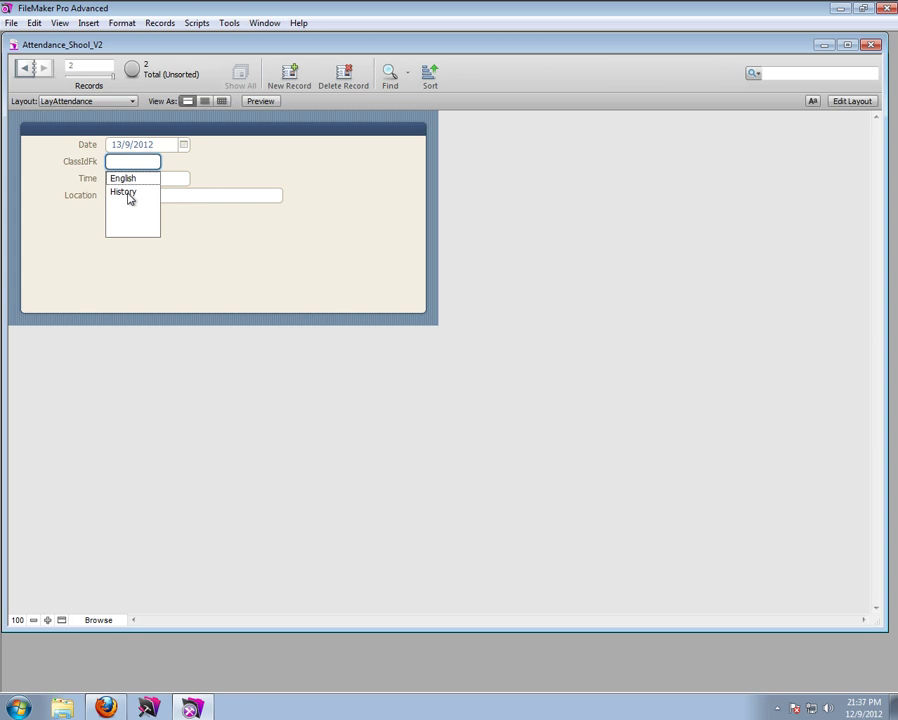
left_click(122, 192)
key("Tab")
left_click(121, 195)
key("Tab")
left_click(267, 174)
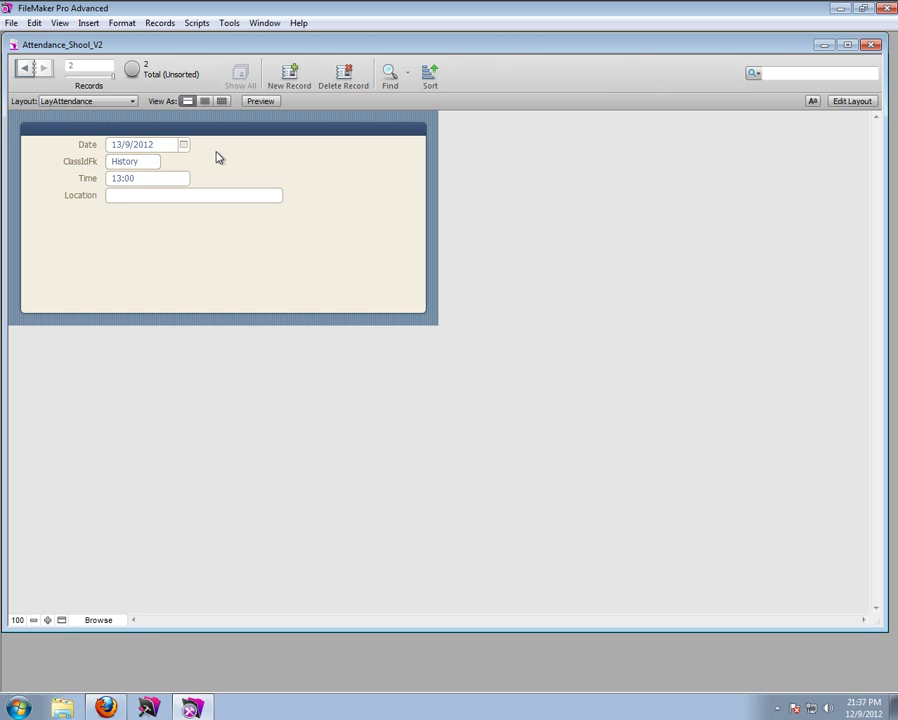
key("ctrl+Up")
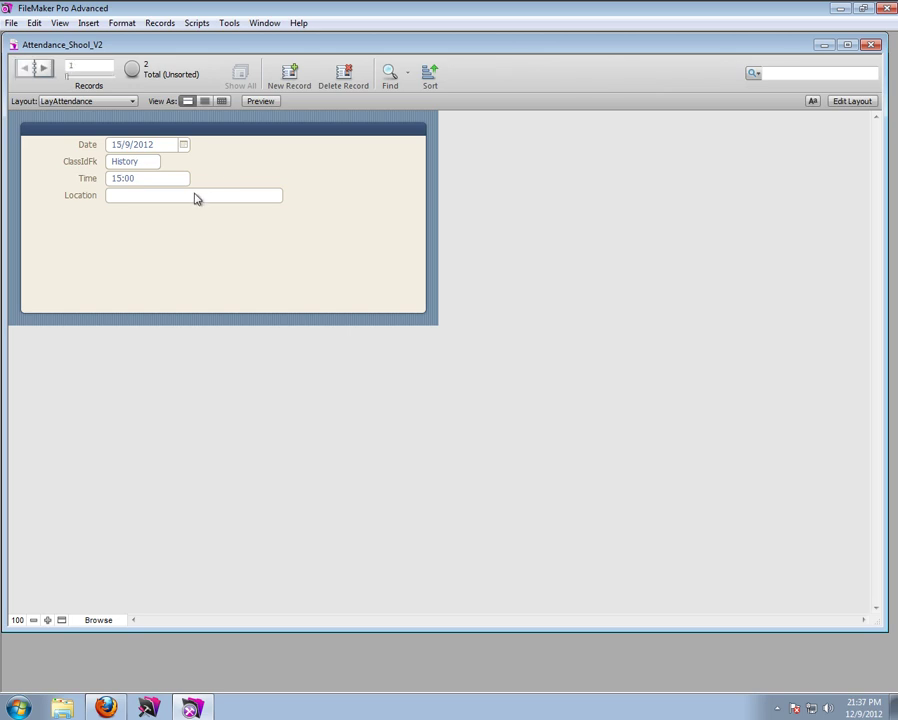
Step: Duplicate the ClassDetails_Attendance_Time occurrence in the relationships graph and move the copy into the free space to its left
left_click(840, 102)
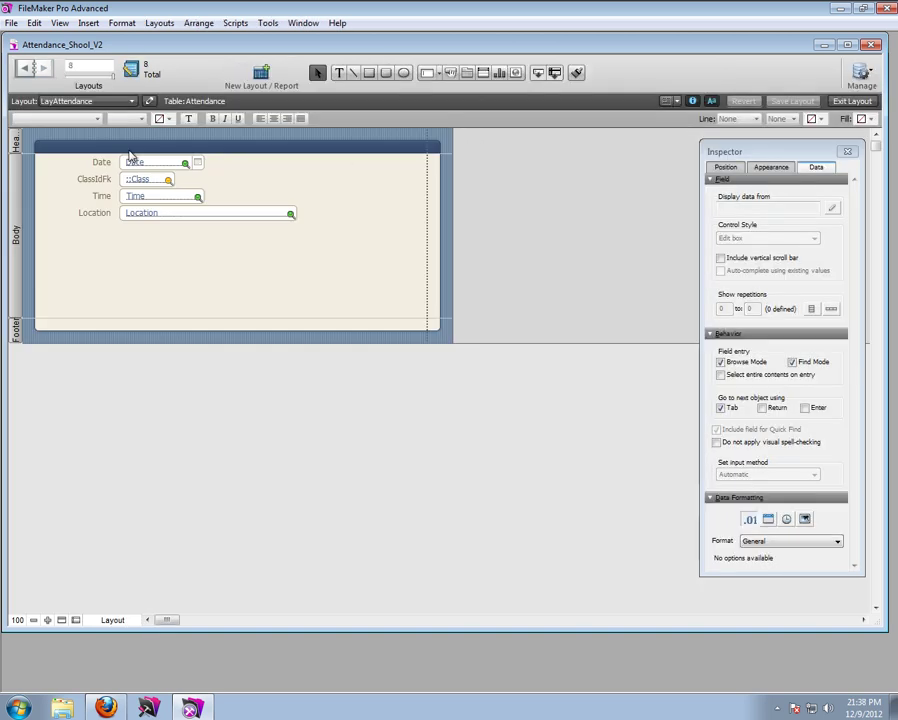
left_click(12, 22)
mouse_move(96, 144)
left_click(178, 148)
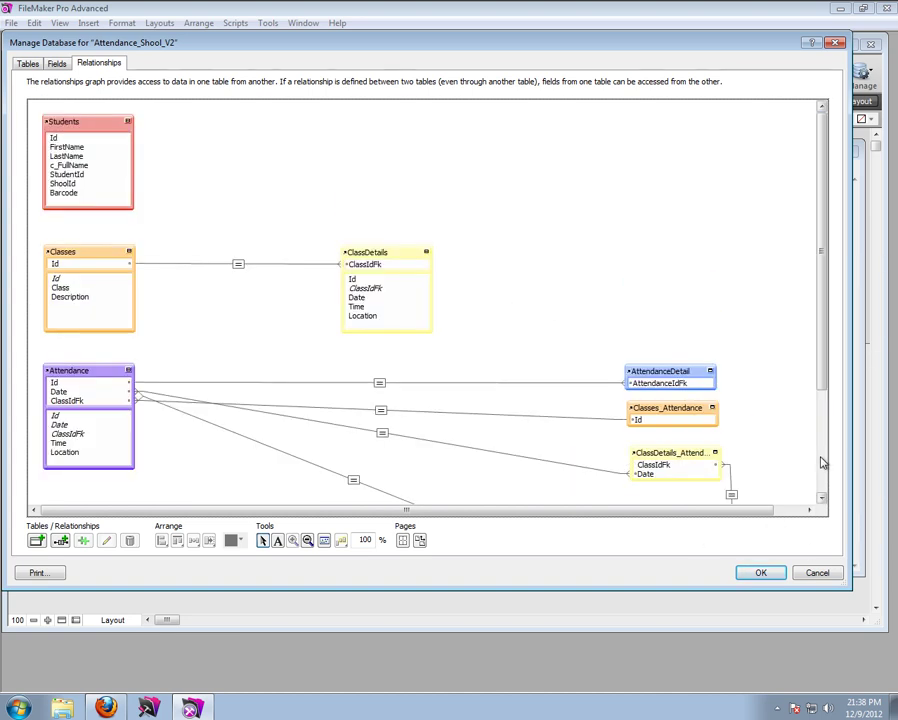
left_click(822, 462)
left_click_drag(624, 408, 695, 419)
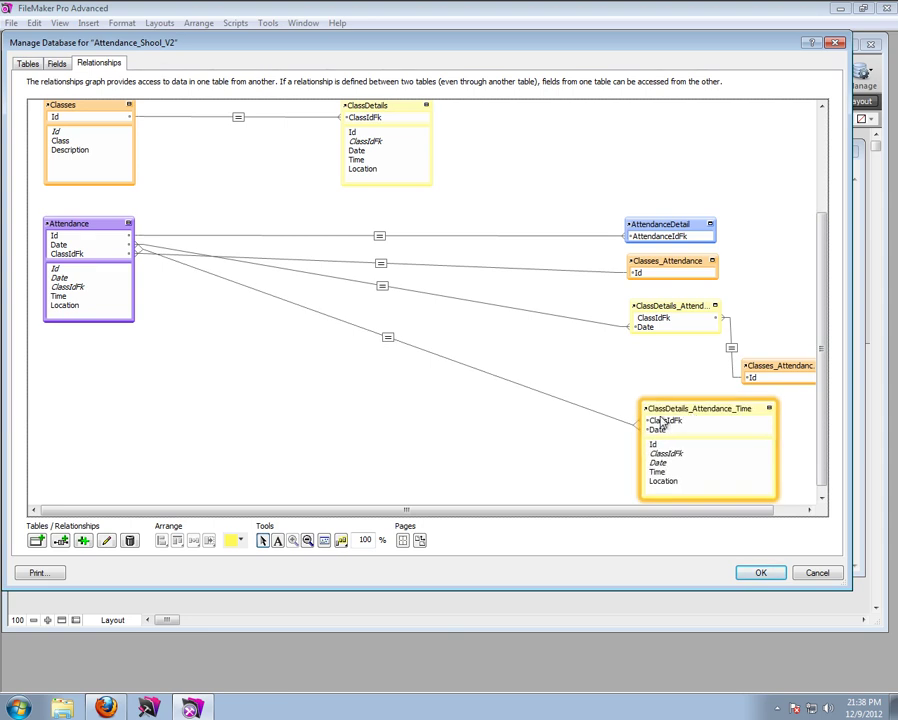
left_click(83, 540)
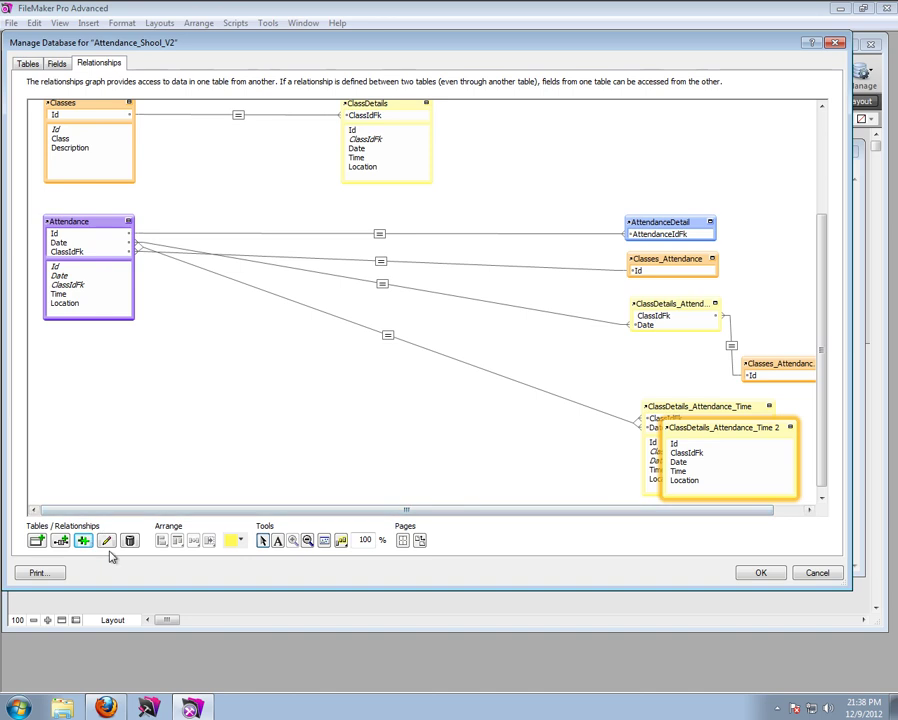
left_click_drag(716, 434, 427, 444)
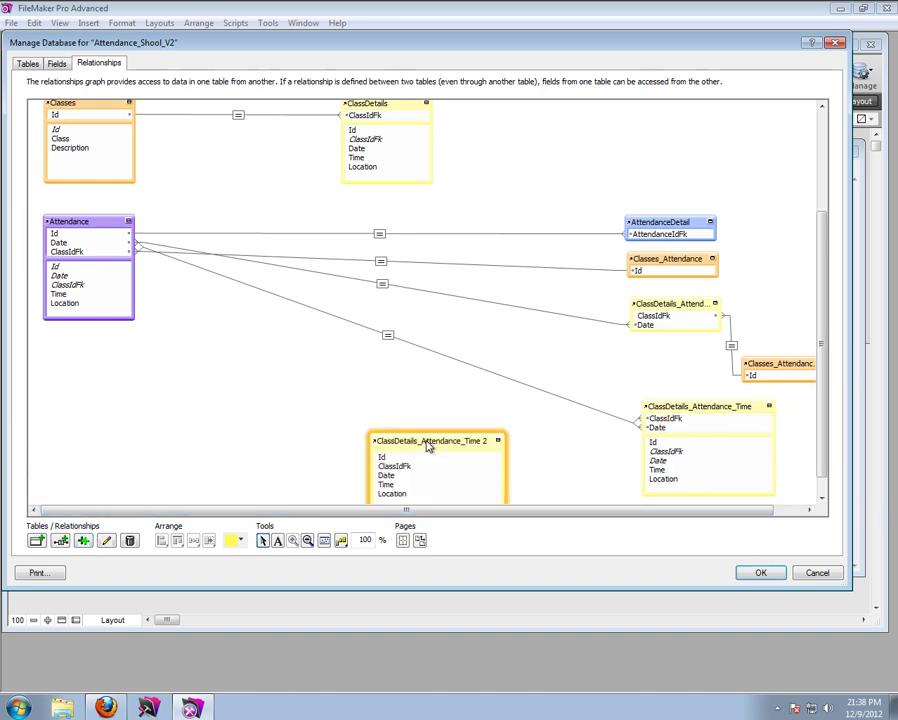
Step: Rename the duplicated table occurrence as ClassDetails_Attendance_Location
double_click(428, 444)
left_click(452, 430)
left_click_drag(428, 431, 539, 431)
type("Location")
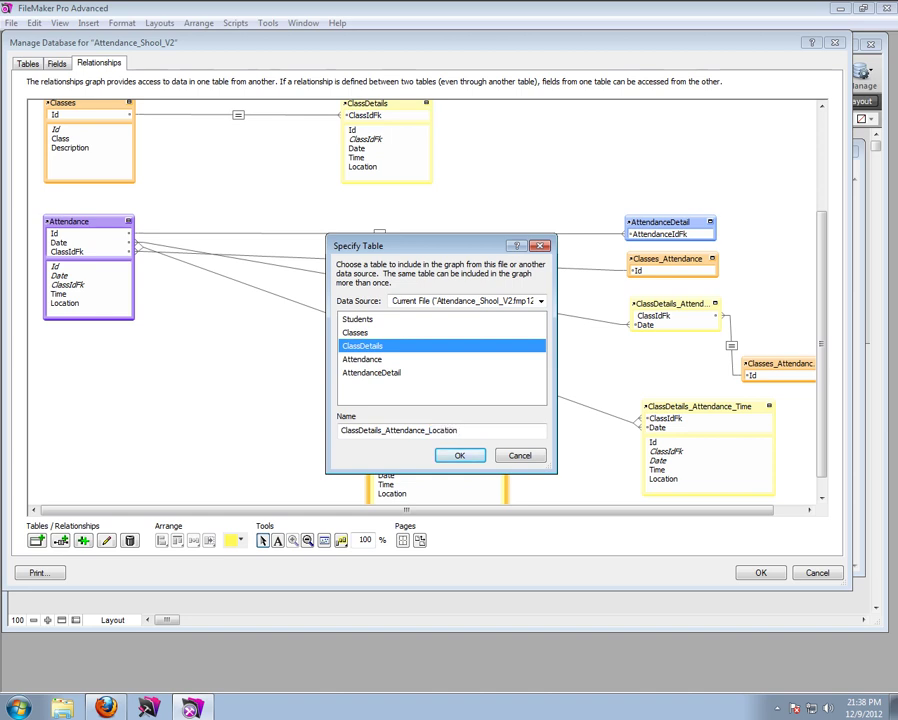
key("Return")
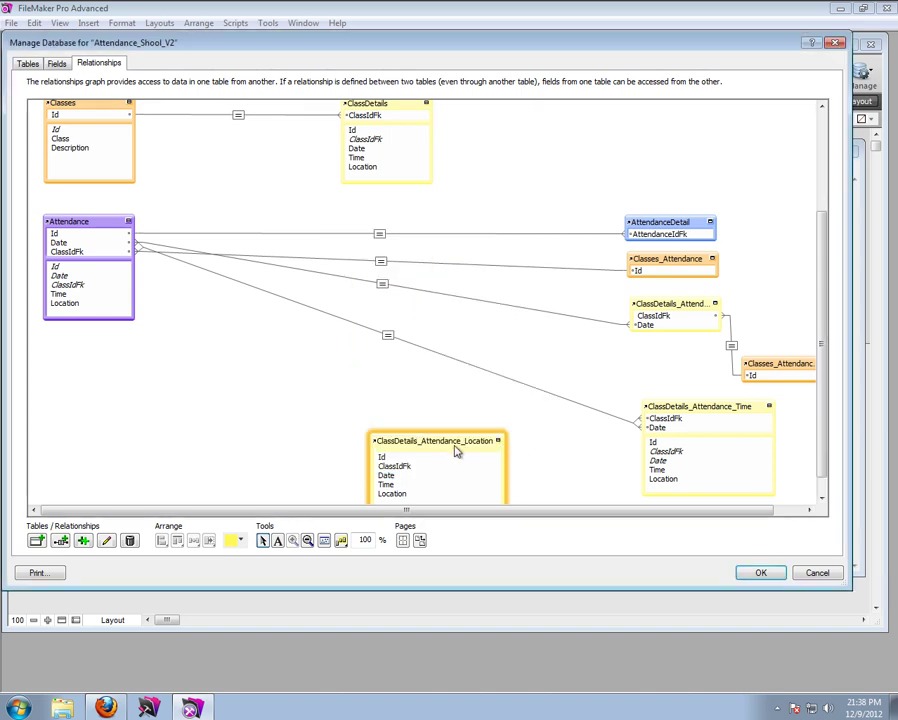
Step: Reposition the ClassDetails_Attendance_Location occurrence nearer Attendance and relate the two tables by ClassIdFk, Date and Time
left_click_drag(440, 437, 411, 387)
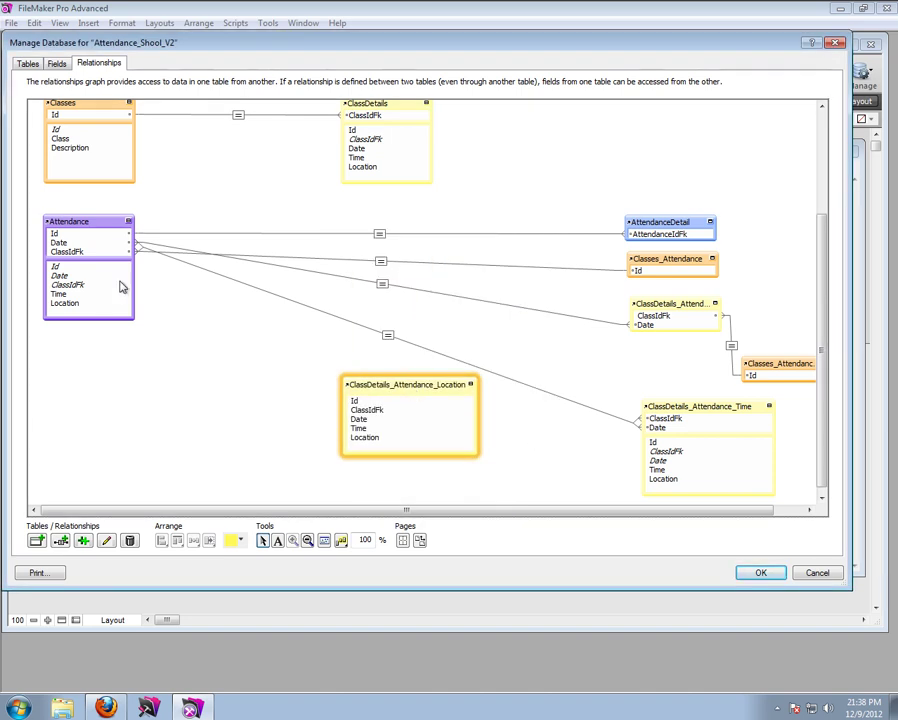
left_click_drag(85, 284, 351, 412)
left_click(62, 277)
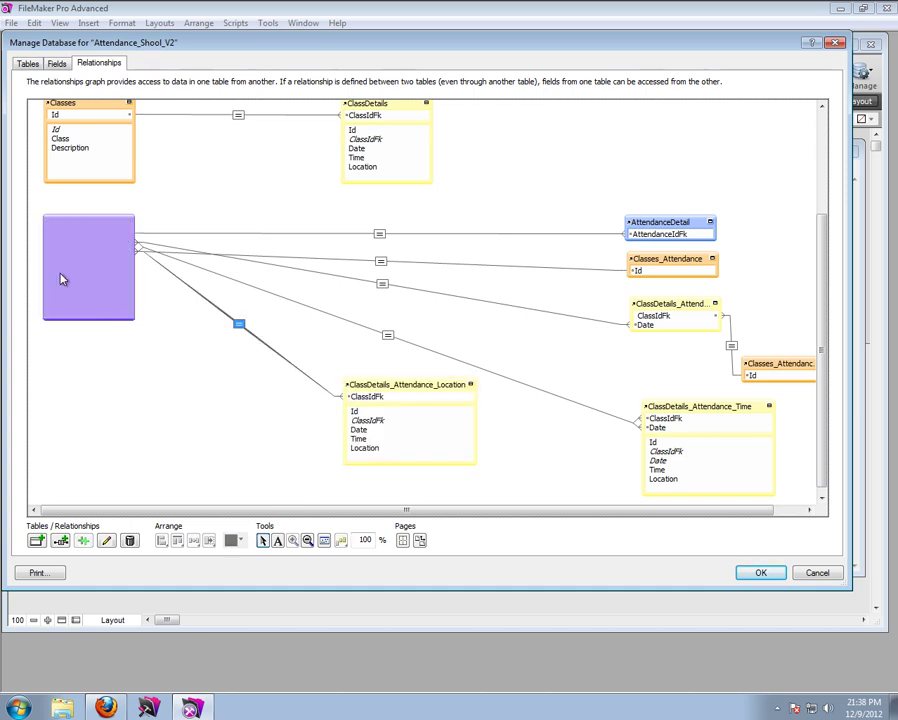
left_click_drag(62, 277, 352, 428)
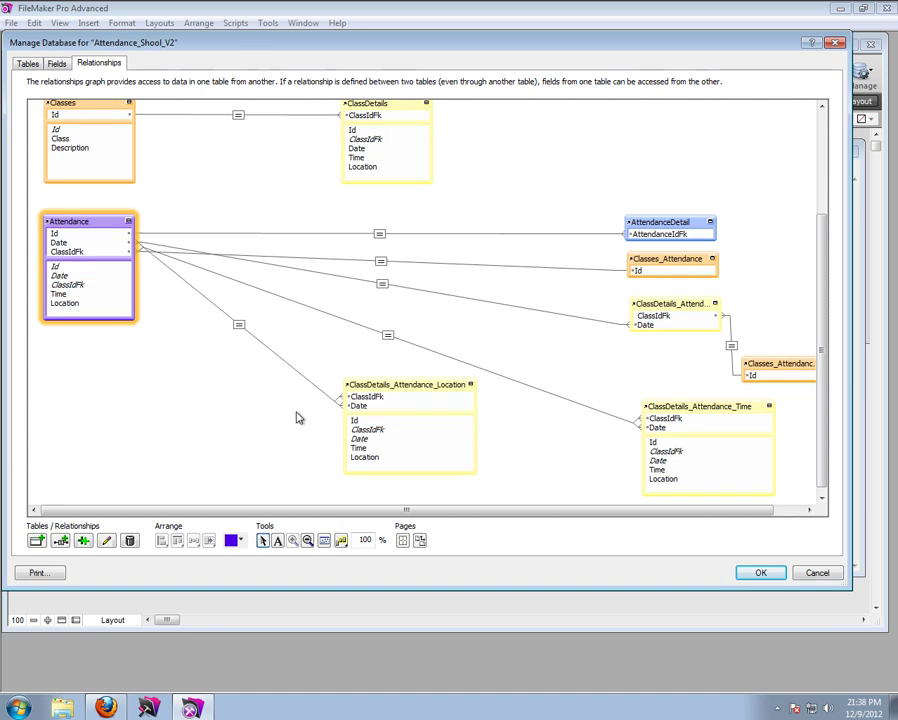
left_click_drag(72, 294, 356, 456)
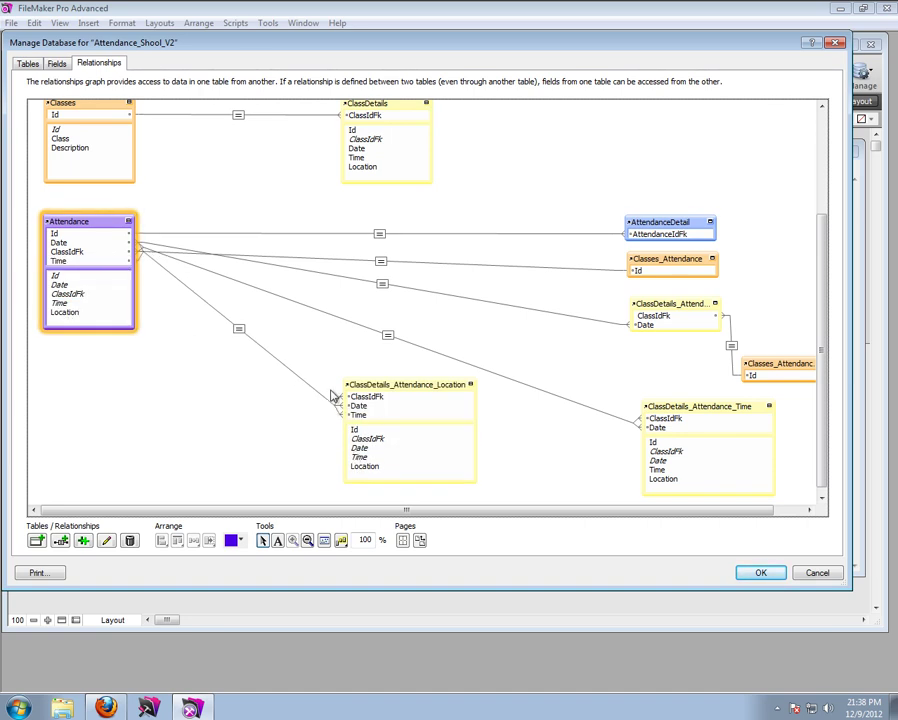
Step: Collapse the ClassDetails_Attendance_Location and ClassDetails_Attendance_Time occurrences to their key fields and place the Location occurrence below the Time one
left_click_drag(475, 394, 484, 394)
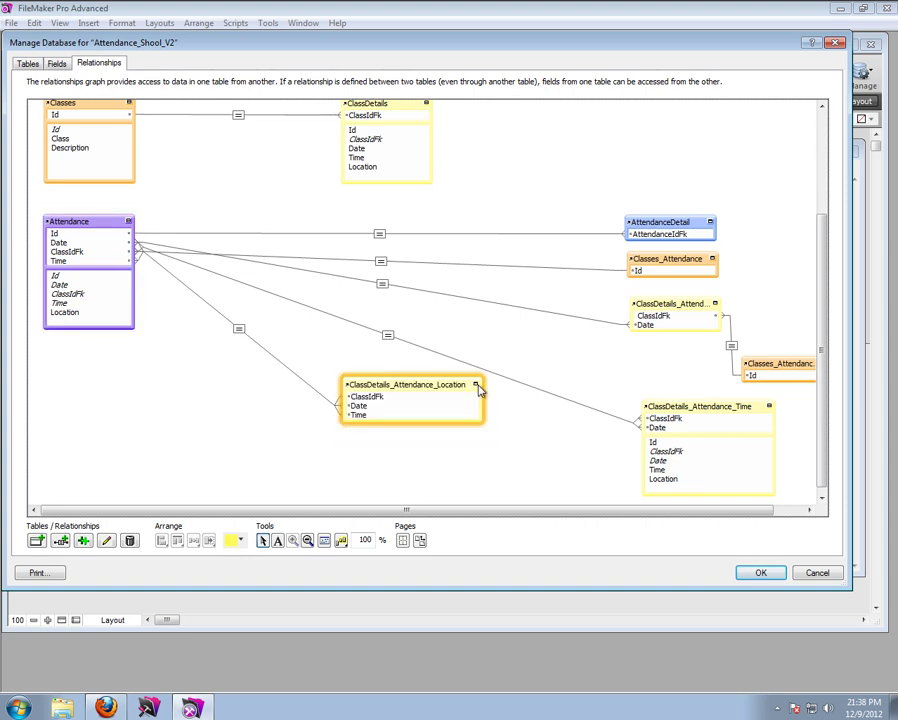
left_click(770, 407)
left_click(425, 400)
left_click_drag(425, 400, 699, 471)
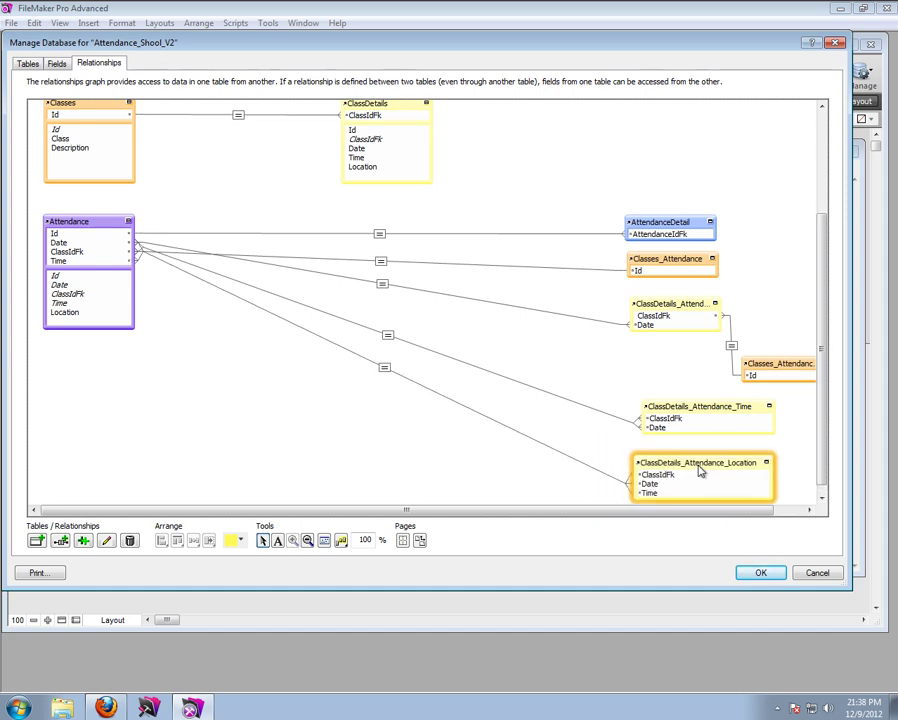
Step: Shift all the occurrences related to Attendance together slightly closer to it and accept the database changes
left_click_drag(601, 170, 845, 504)
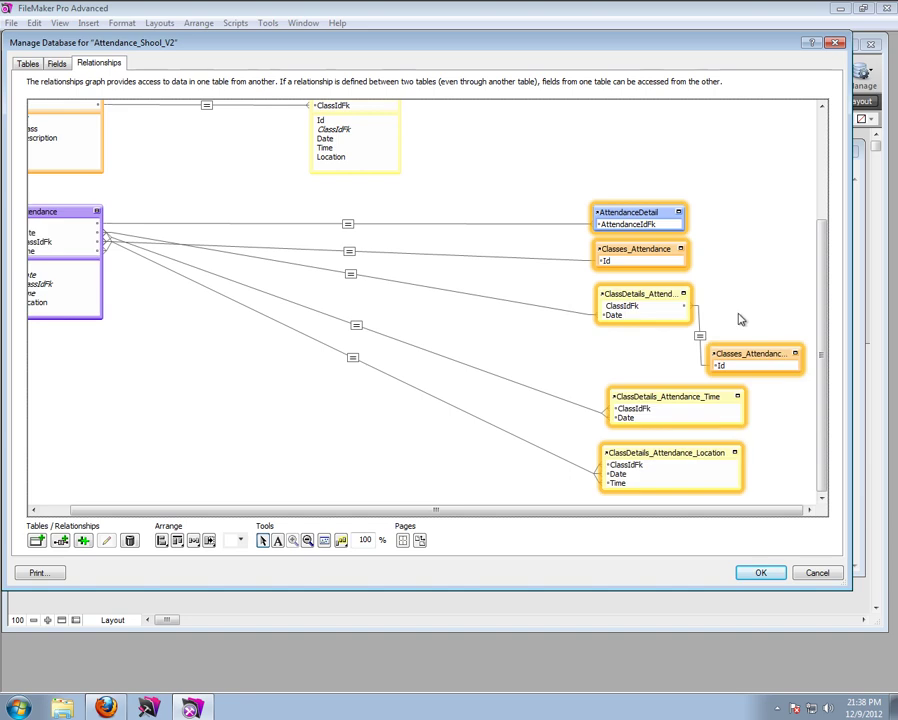
left_click_drag(752, 358, 710, 357)
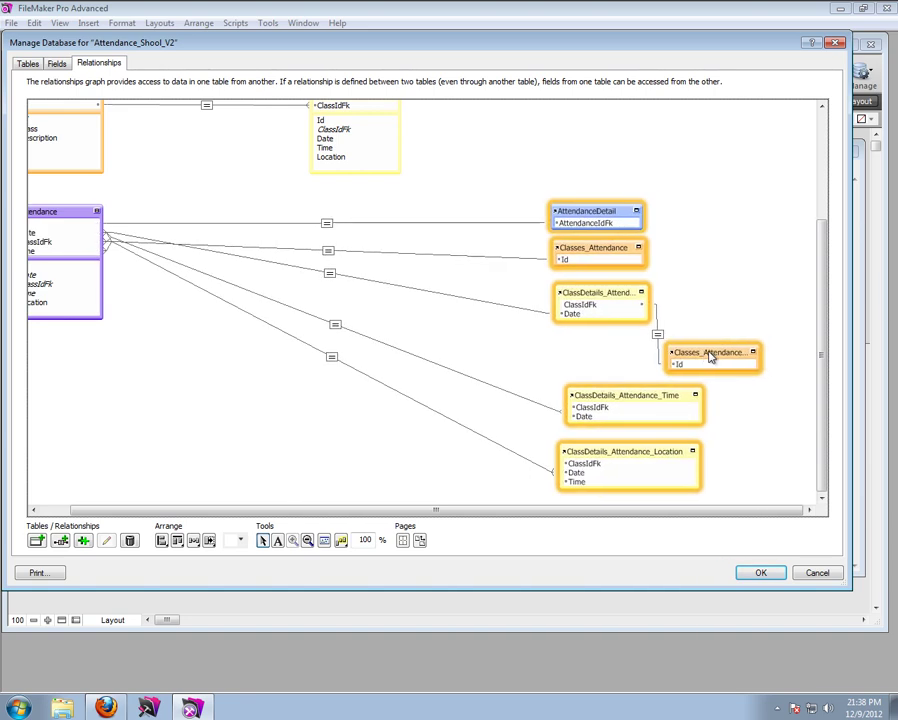
left_click(757, 574)
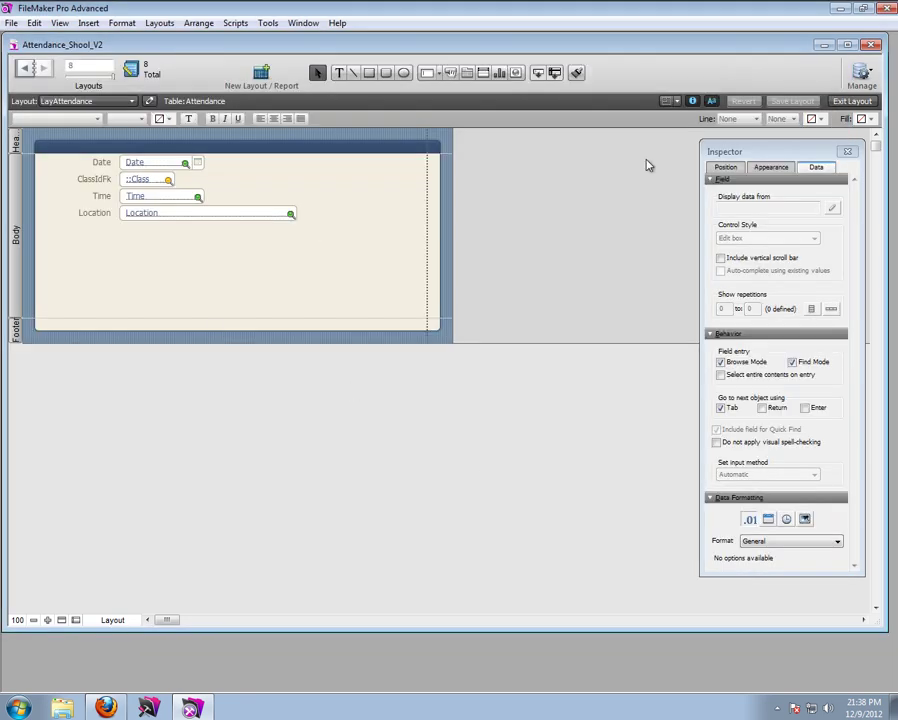
Step: Format the Location field on the attendance layout as a drop-down list
left_click(163, 214)
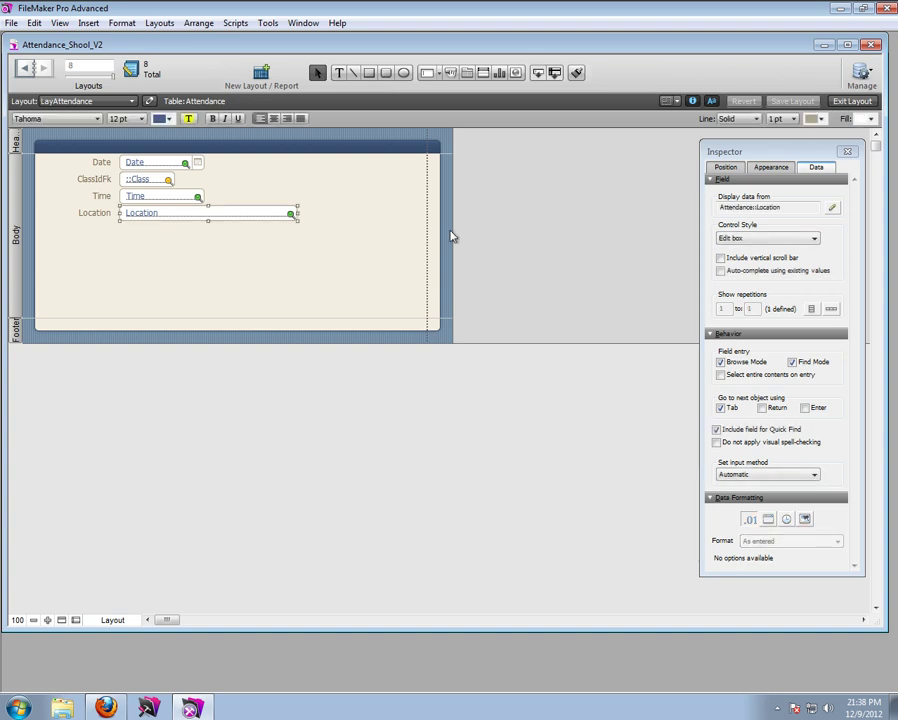
left_click(745, 239)
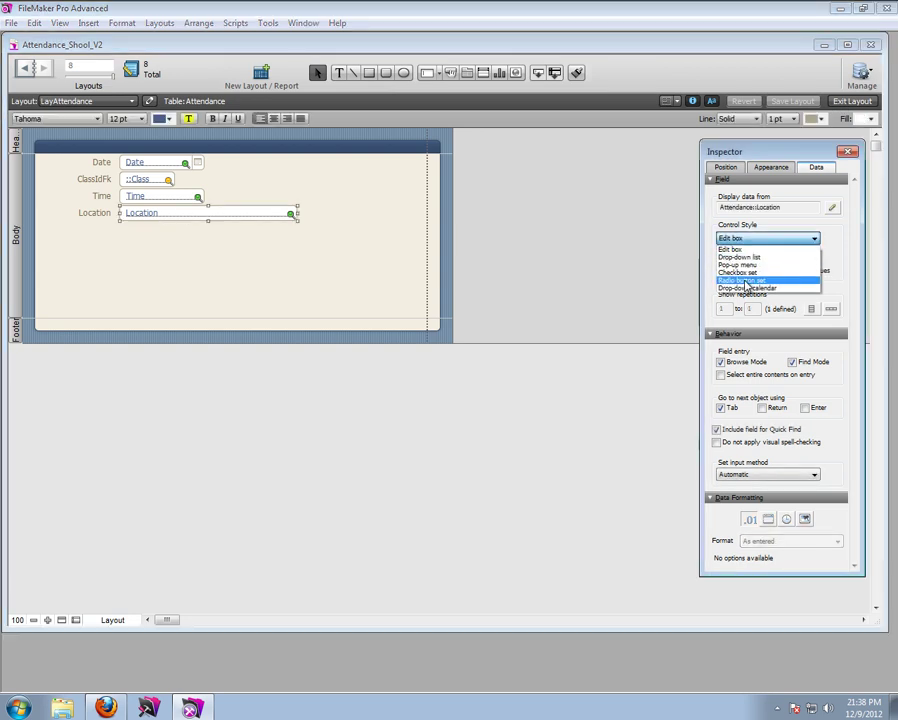
left_click(747, 258)
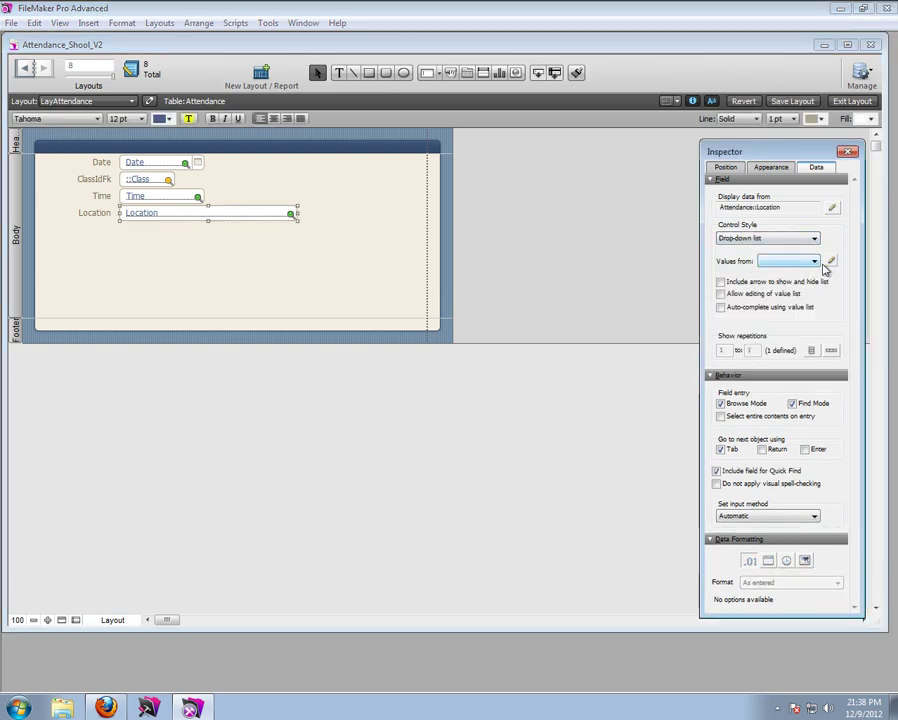
Step: Create a value list named Attendance Location that takes its values from a field
left_click(830, 261)
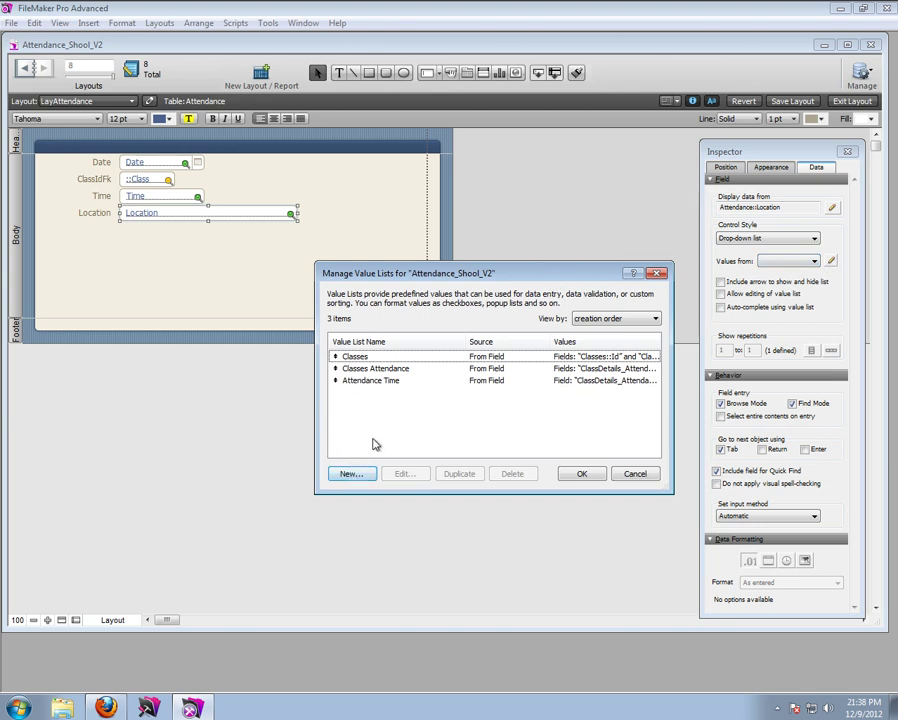
left_click(390, 384)
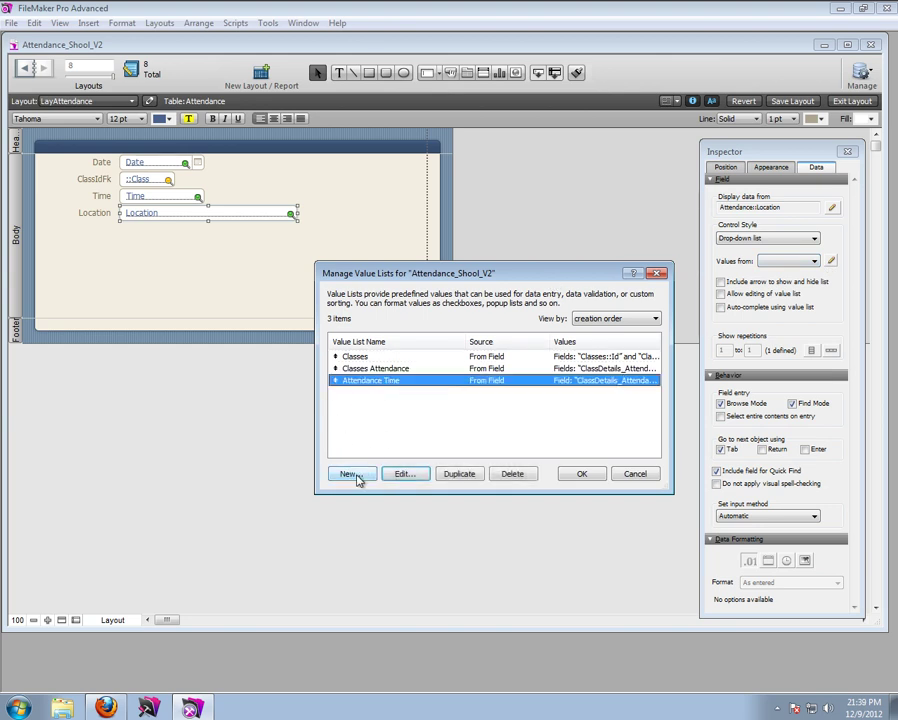
left_click(350, 474)
left_click_drag(280, 344, 200, 346)
type("Attendance Location")
left_click(212, 379)
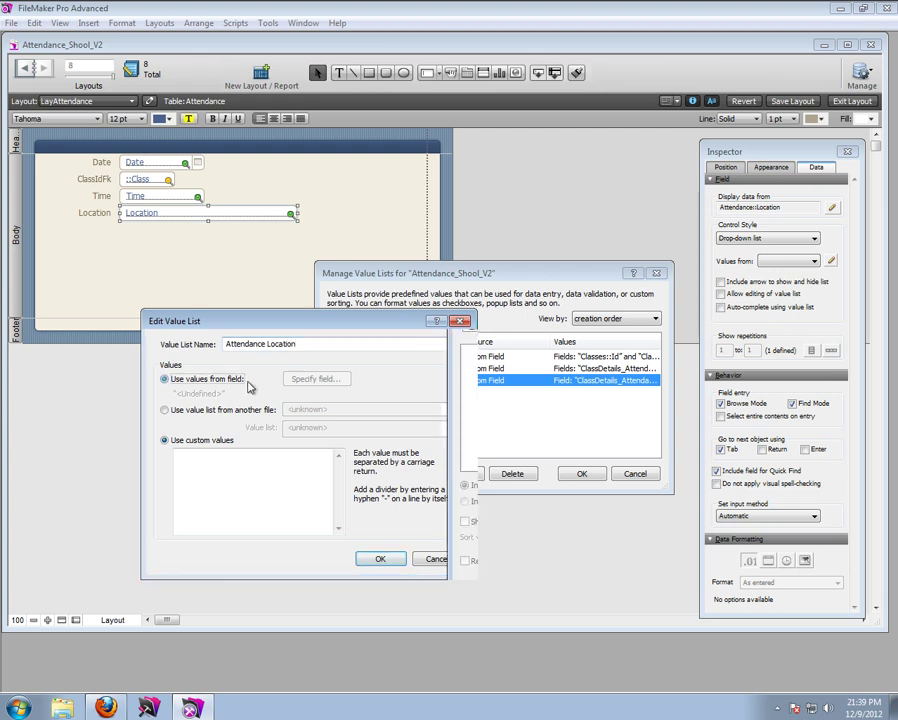
Step: Base the value list on ClassDetails_Attendance_Location's Location field, include only related values starting from Attendance, and assign it to the Location field
left_click(316, 379)
left_click(486, 329)
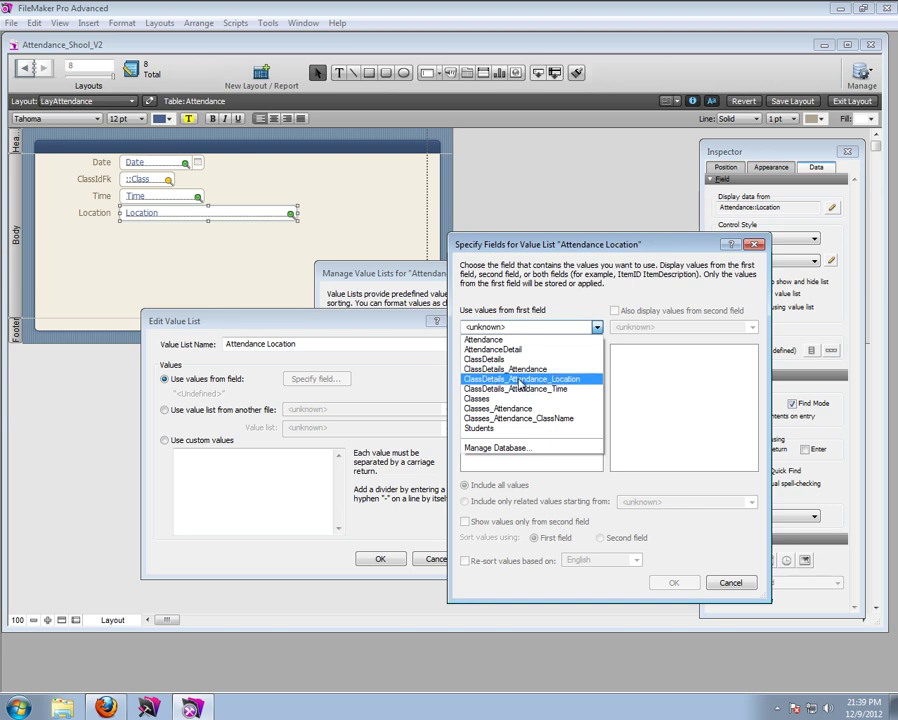
left_click(540, 380)
left_click(498, 405)
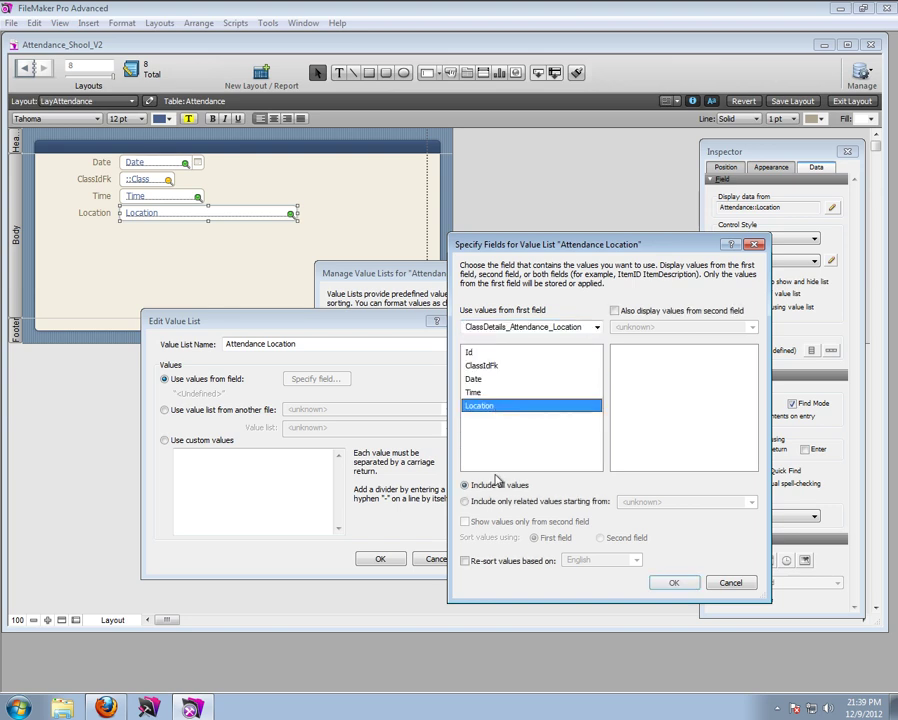
left_click(491, 505)
left_click(658, 502)
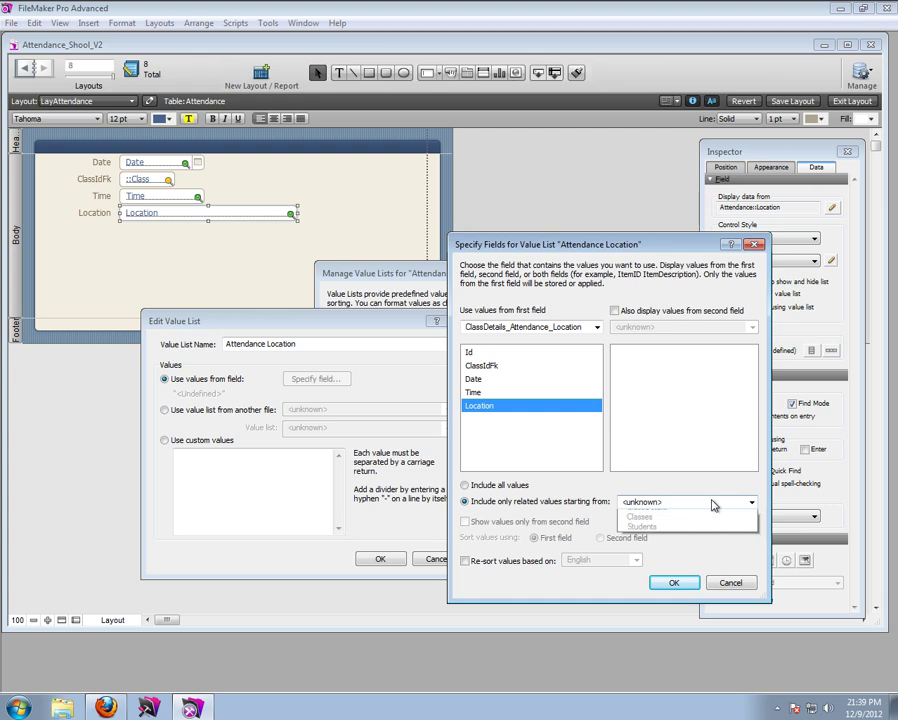
left_click(658, 544)
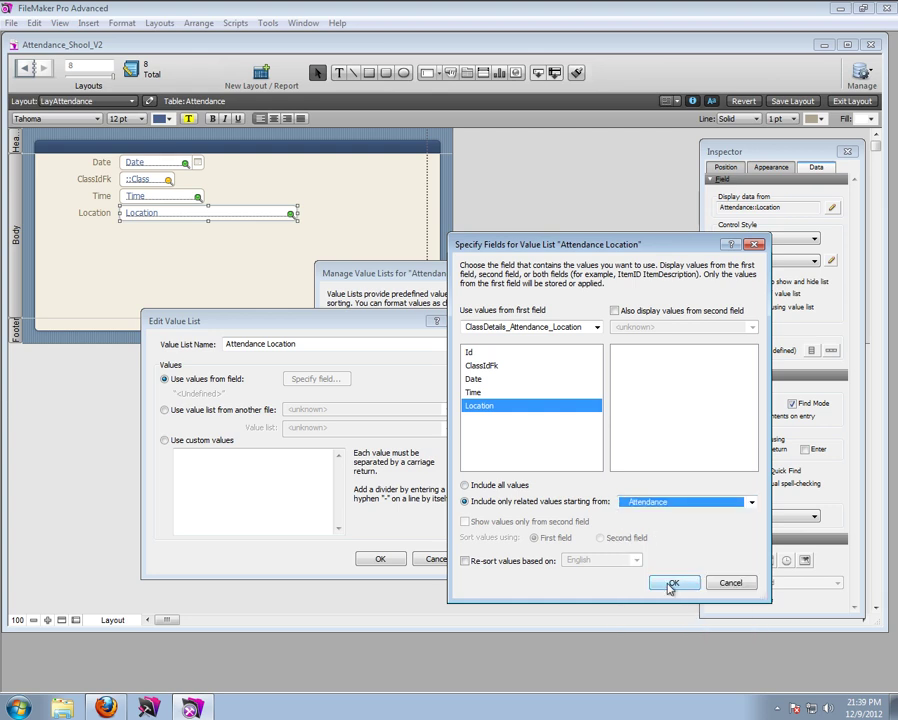
left_click(670, 584)
left_click(380, 558)
left_click(577, 473)
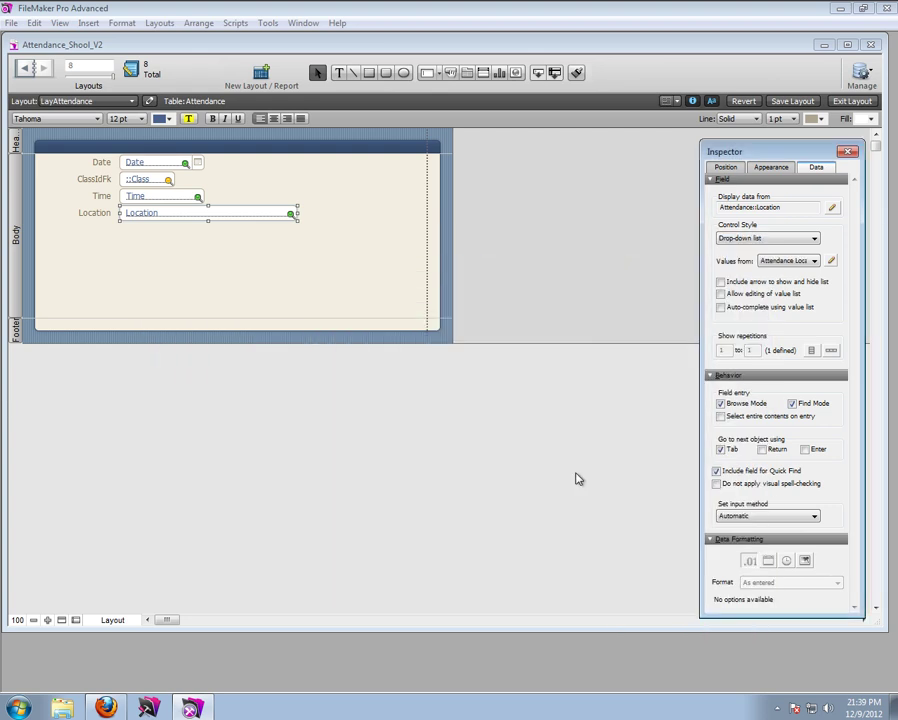
Step: Return to browsing records and choose Room L14 as the location of the 15/9/2012 attendance record
left_click(852, 101)
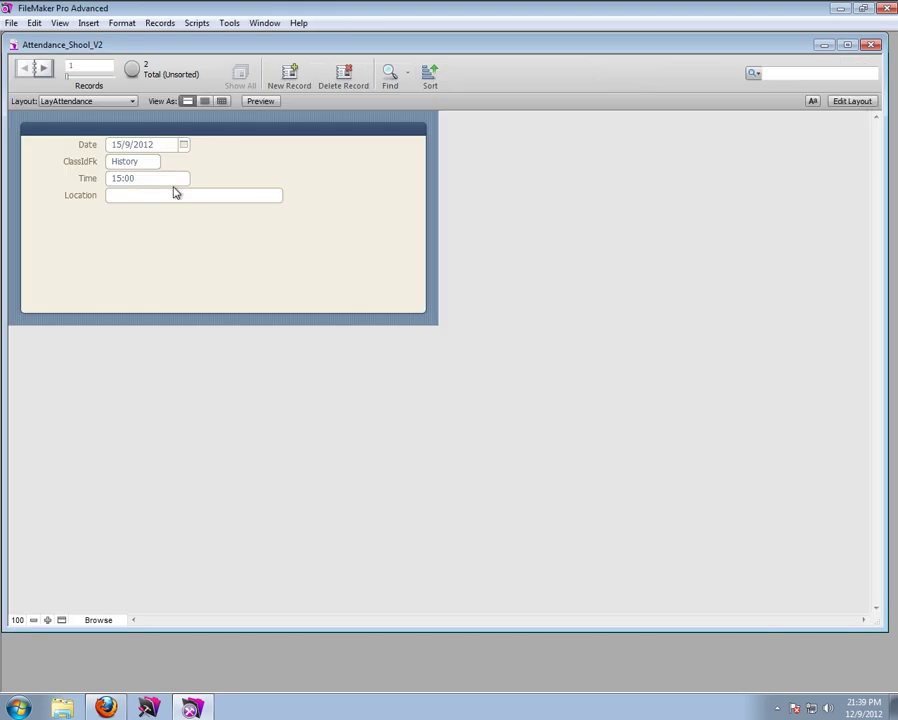
left_click(133, 197)
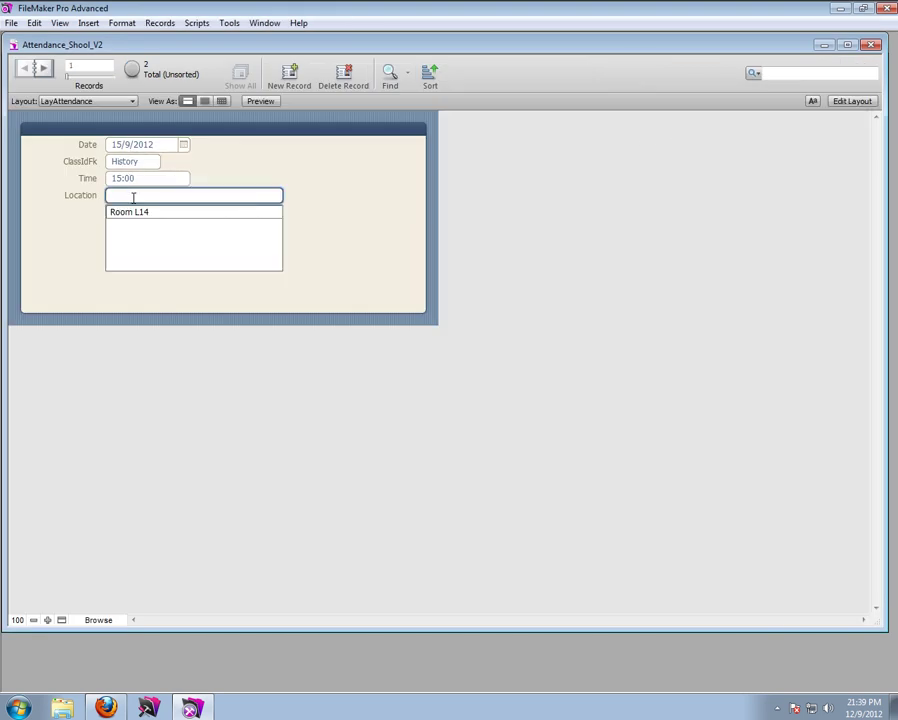
left_click(133, 217)
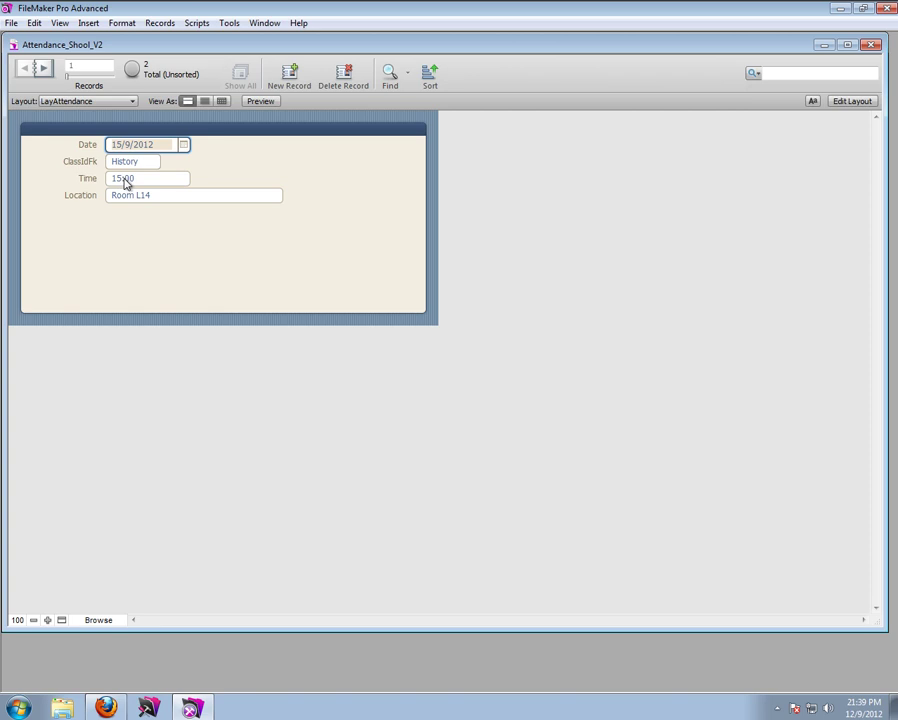
Step: Check the dates, times and locations of the History class on the LayClasses layout, then return to LayAttendance
left_click(62, 101)
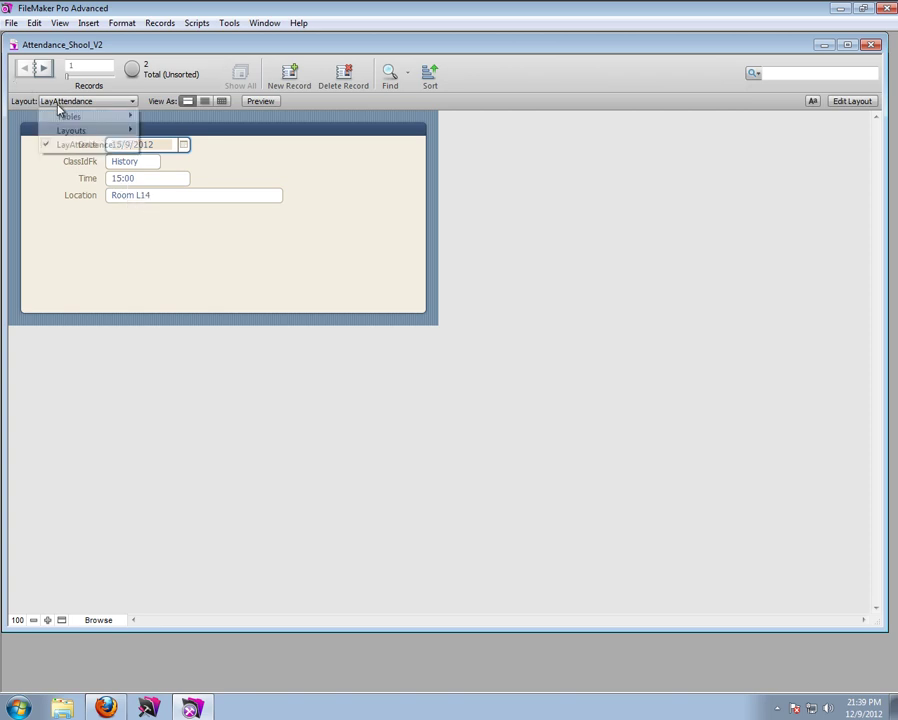
mouse_move(88, 131)
left_click(160, 146)
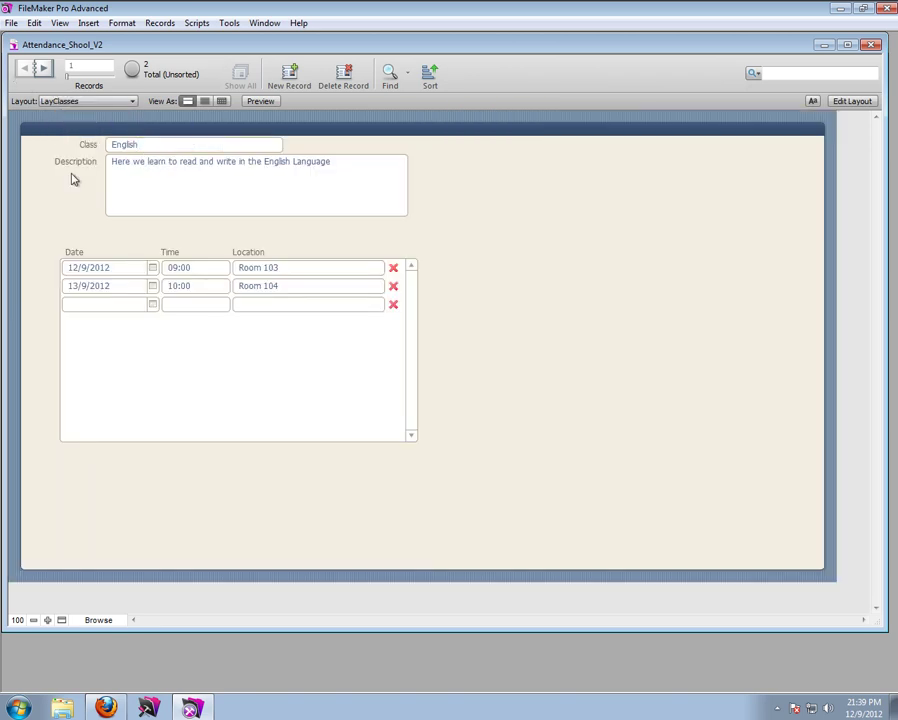
key("ctrl+Down")
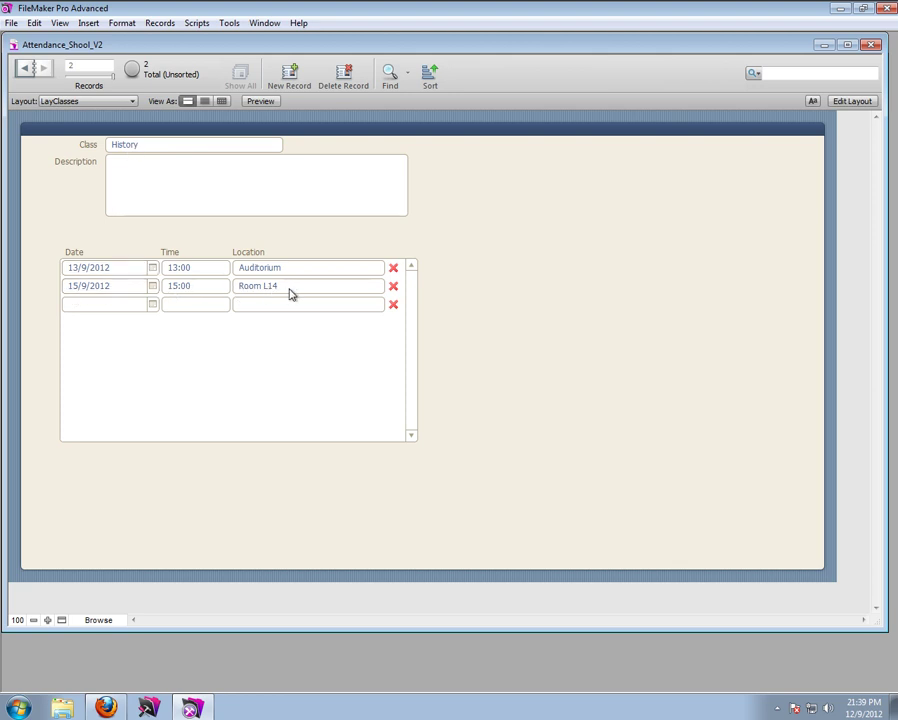
left_click(62, 101)
left_click(66, 140)
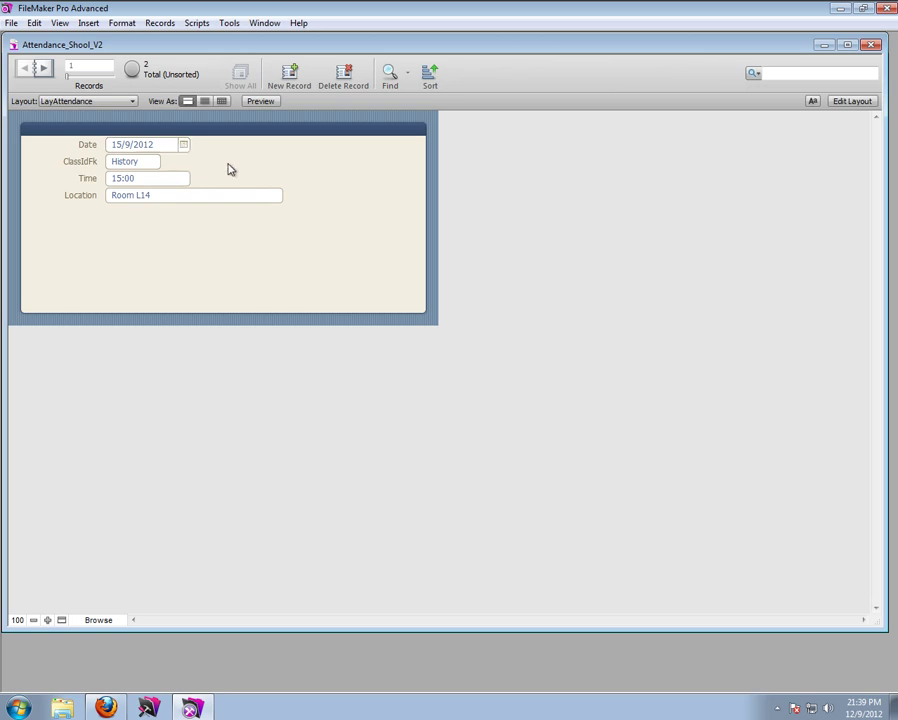
Step: Choose Auditorium as the location of the 13/9/2012 attendance record and go back to the previous record
left_click(43, 67)
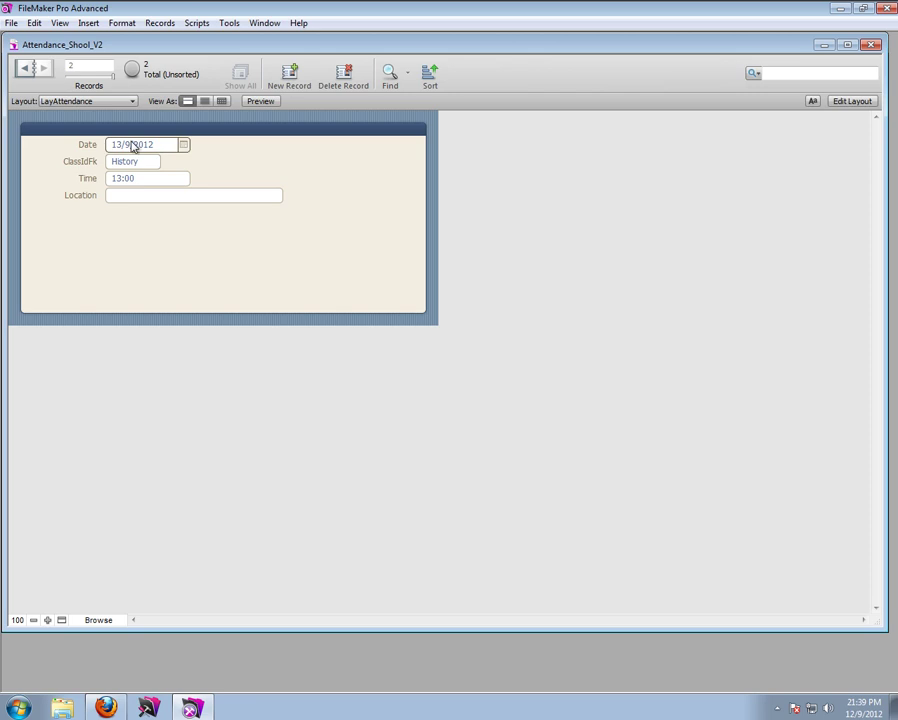
left_click(128, 195)
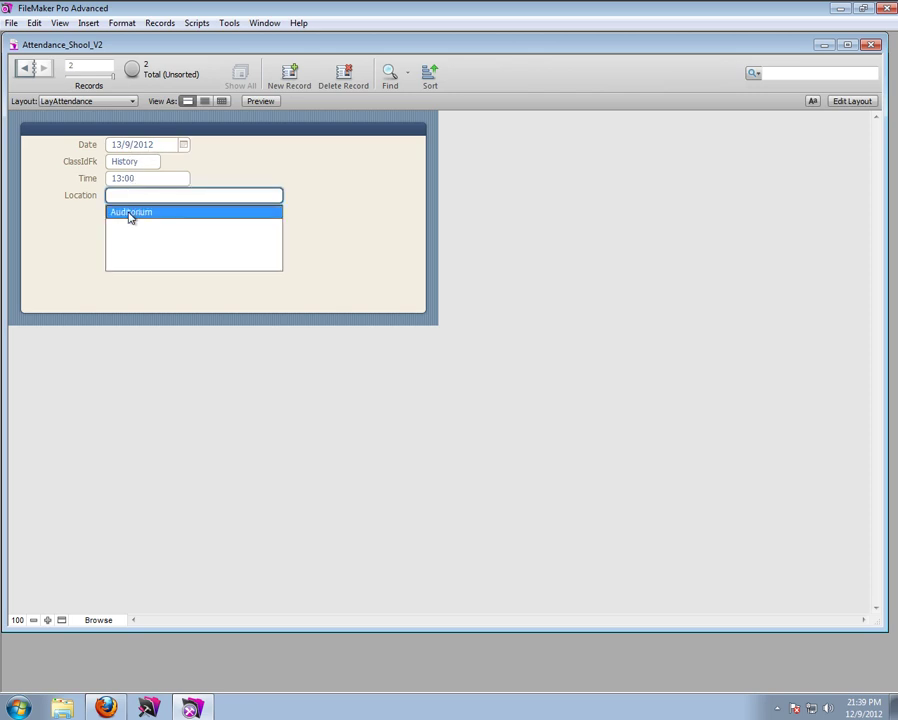
left_click(128, 213)
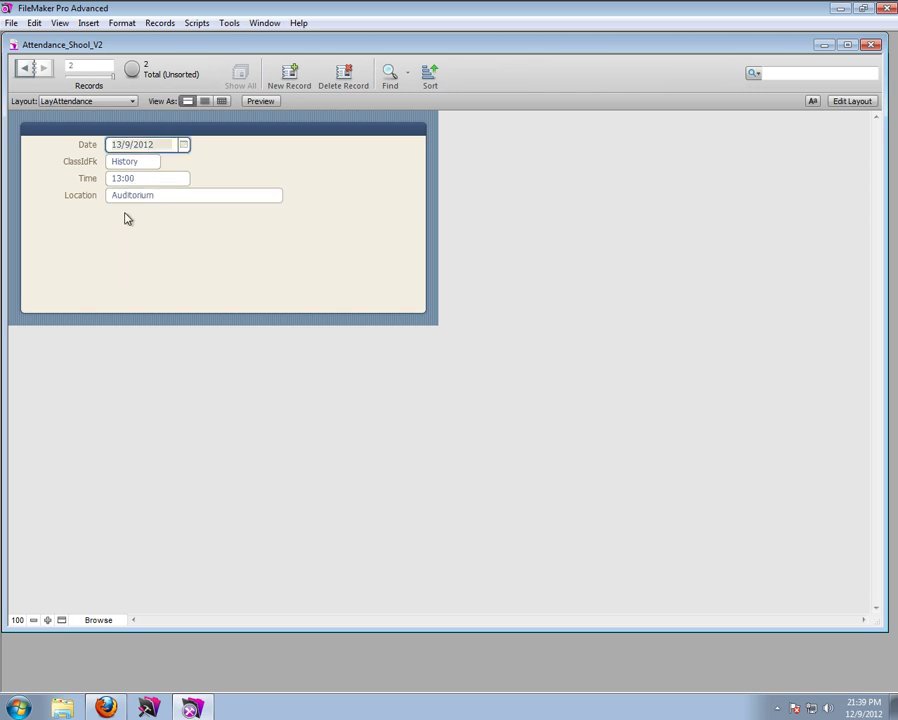
left_click(24, 72)
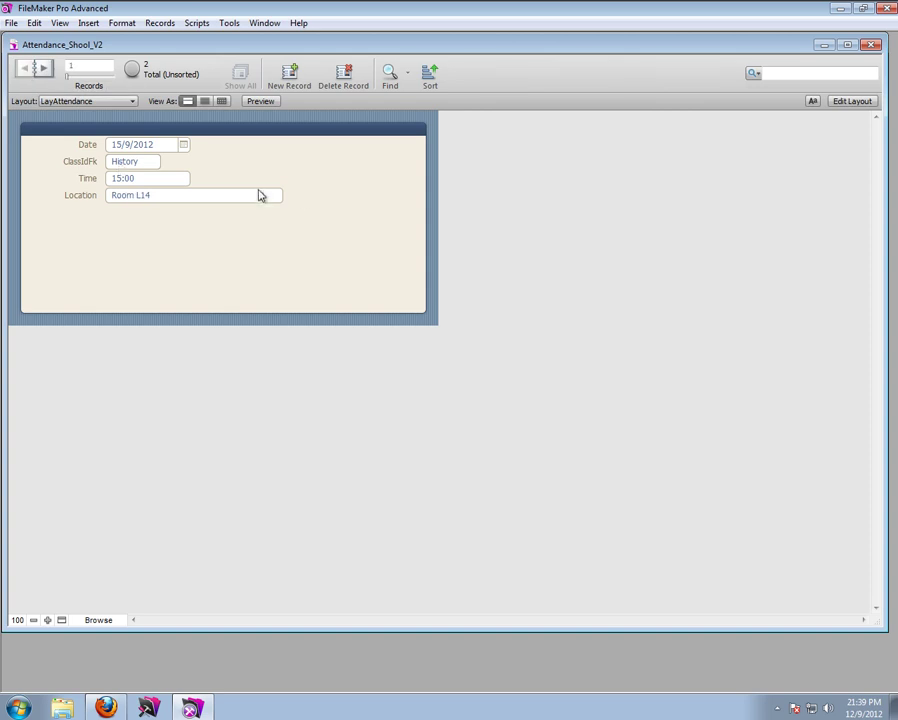
Step: Add an attendance record for 12/9/2012 with the English class, 09:00 time and Room 103 location
left_click(290, 75)
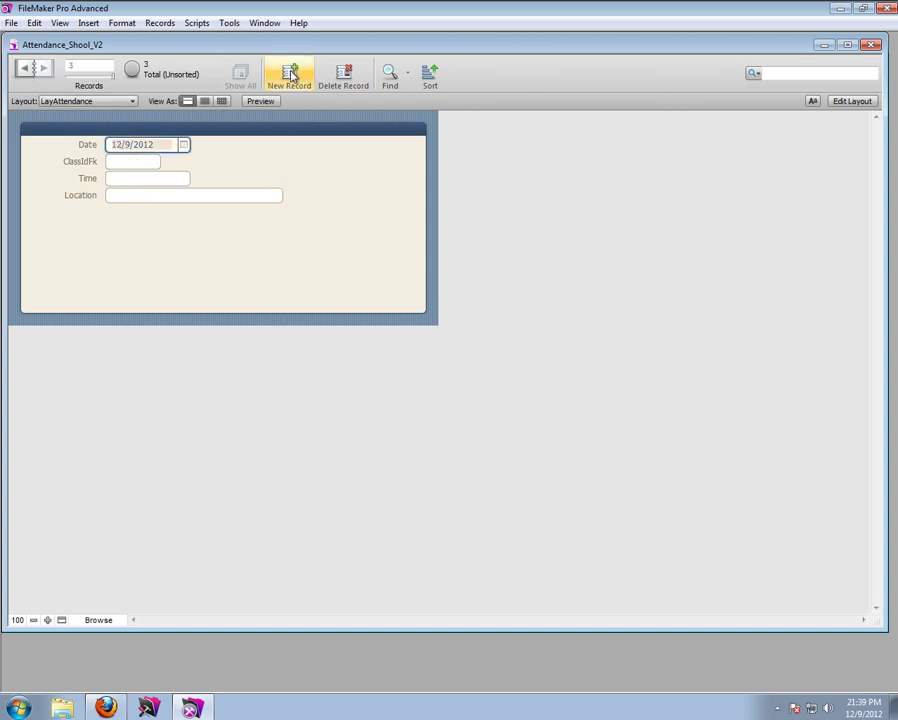
left_click(135, 163)
left_click(128, 182)
left_click(126, 177)
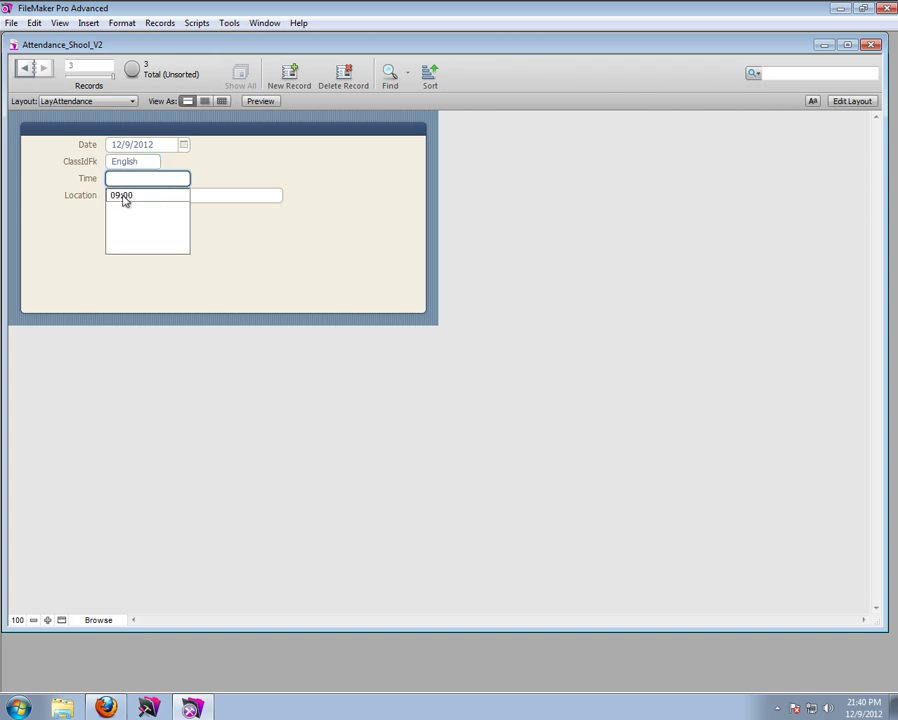
left_click(124, 196)
left_click(124, 198)
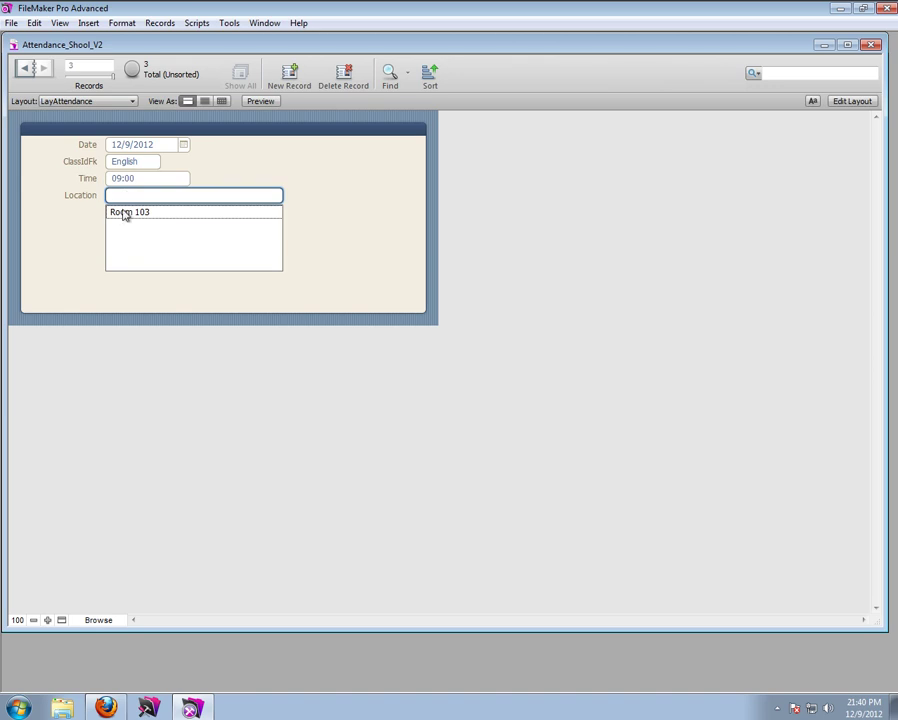
left_click(123, 213)
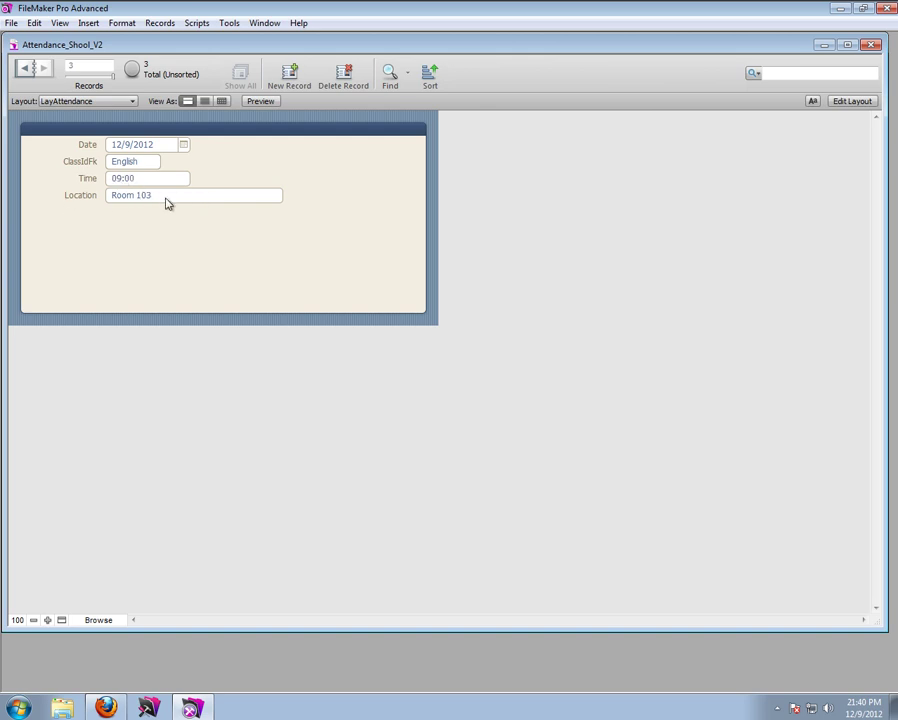
Step: Add a 15/9/2012, 15:00 session in Room G17 to the History class on the LayClasses layout
left_click(57, 100)
mouse_move(106, 131)
left_click(174, 146)
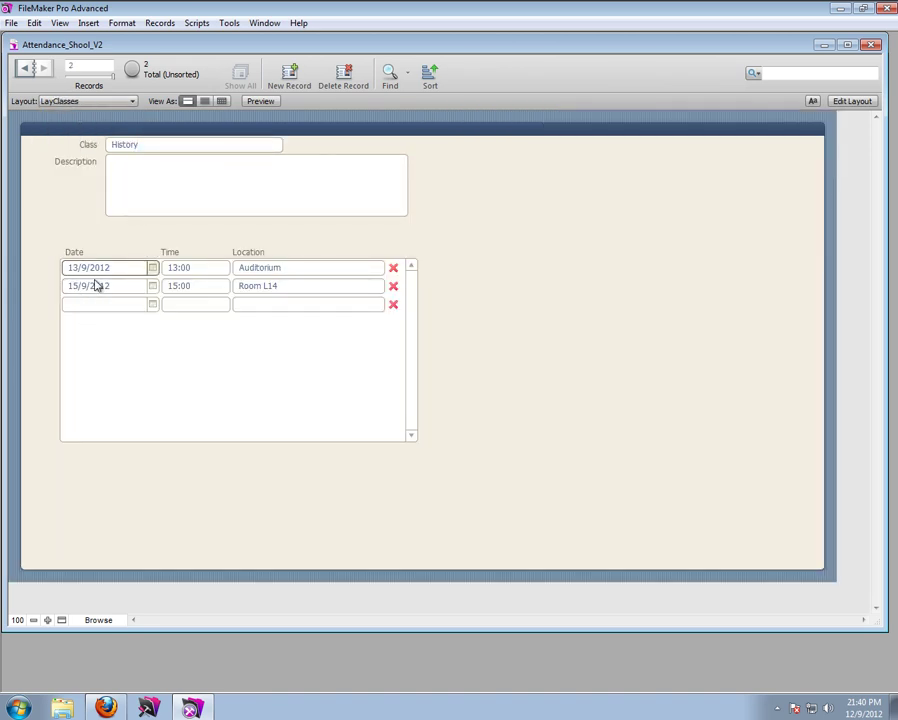
left_click(152, 304)
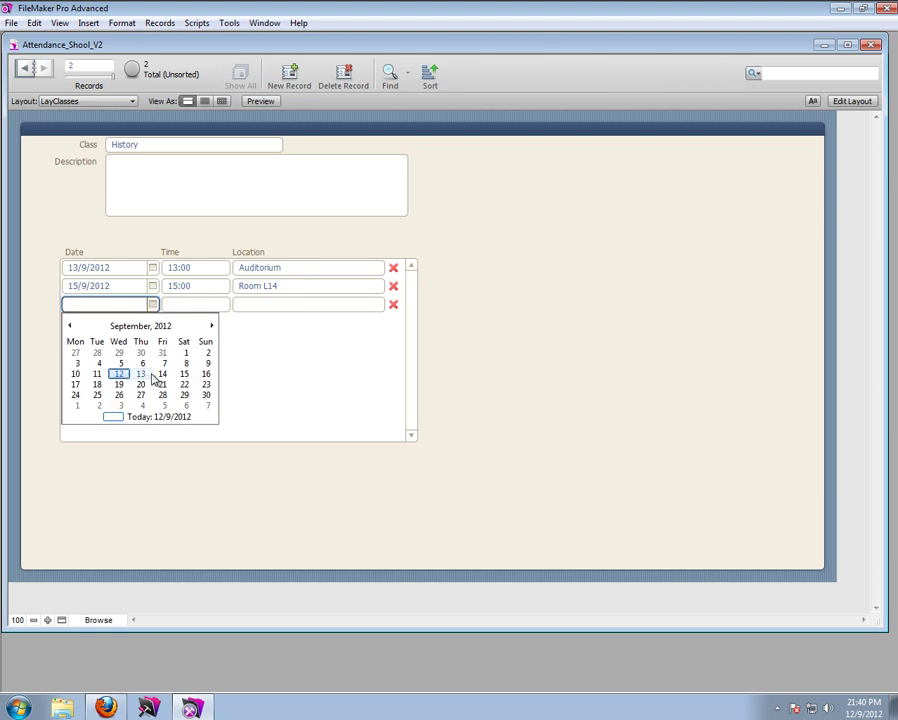
left_click(184, 373)
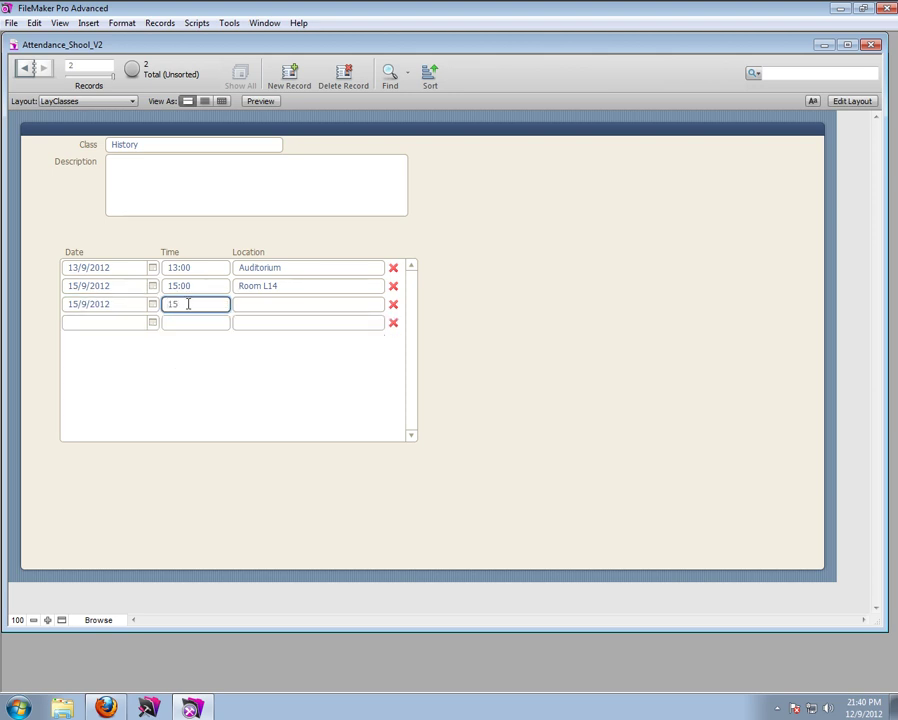
left_click(253, 303)
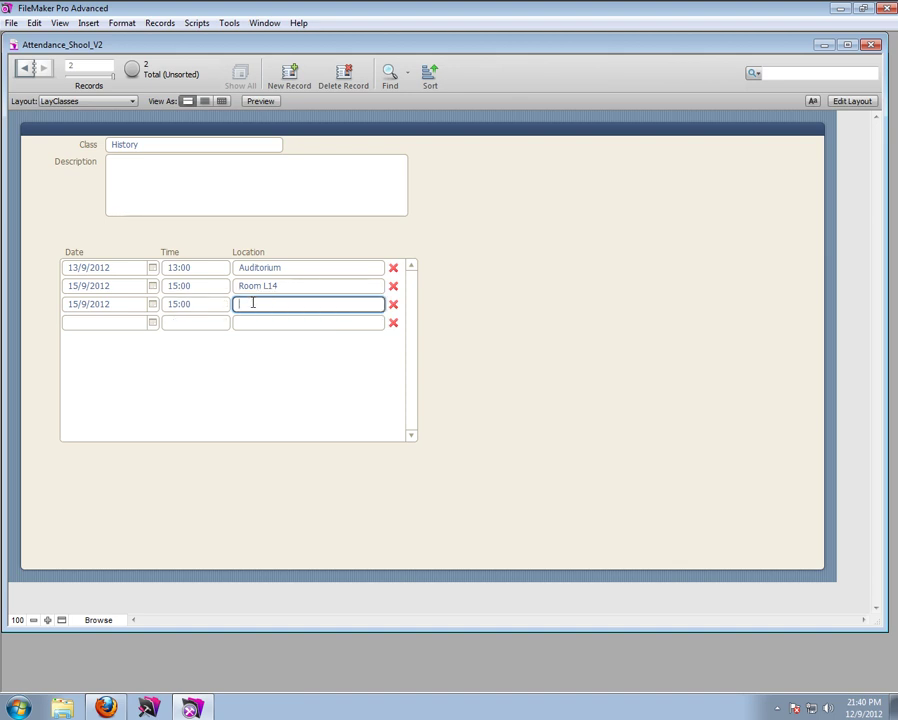
type("Room G17")
key("KP_Enter")
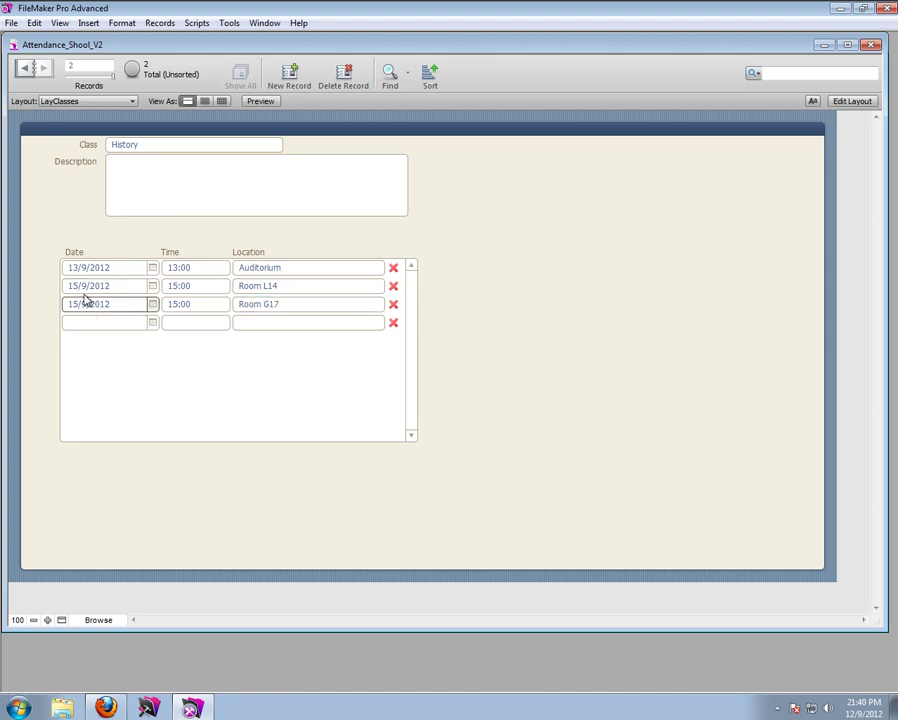
Step: Return to LayAttendance and test the location choices of the 15/9/2012 History record, ending with Room L14
left_click(82, 101)
left_click(60, 146)
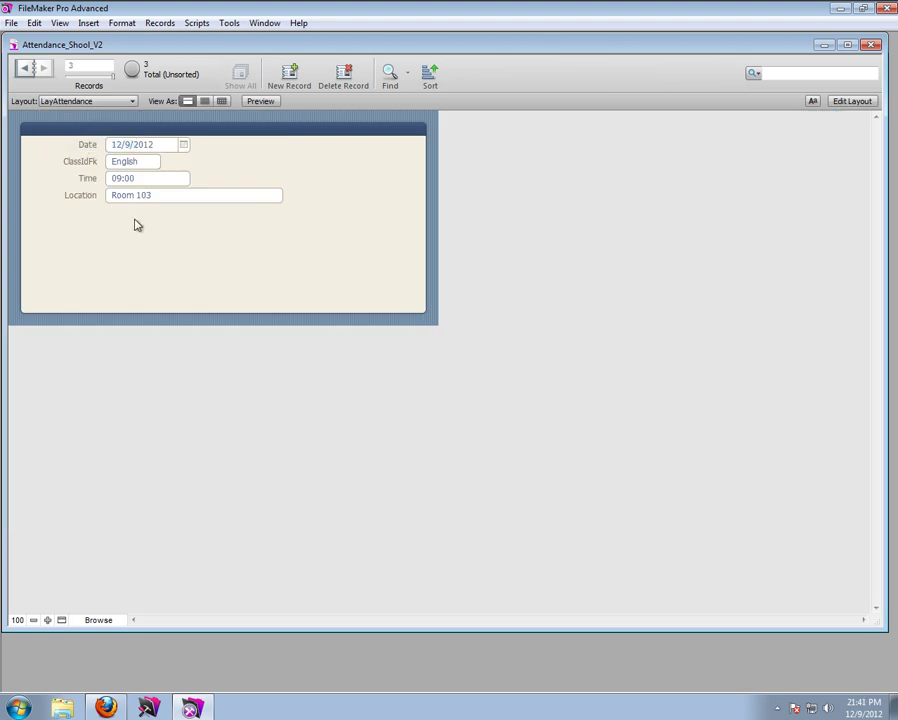
left_click(26, 70)
left_click(25, 69)
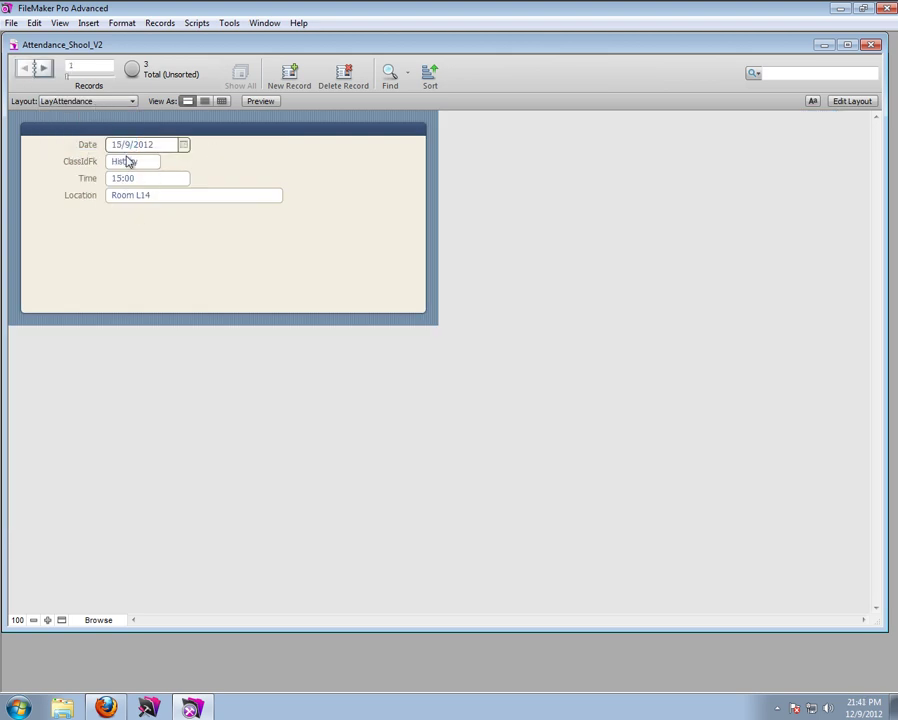
left_click(169, 194)
left_click(166, 212)
left_click(173, 195)
left_click(158, 226)
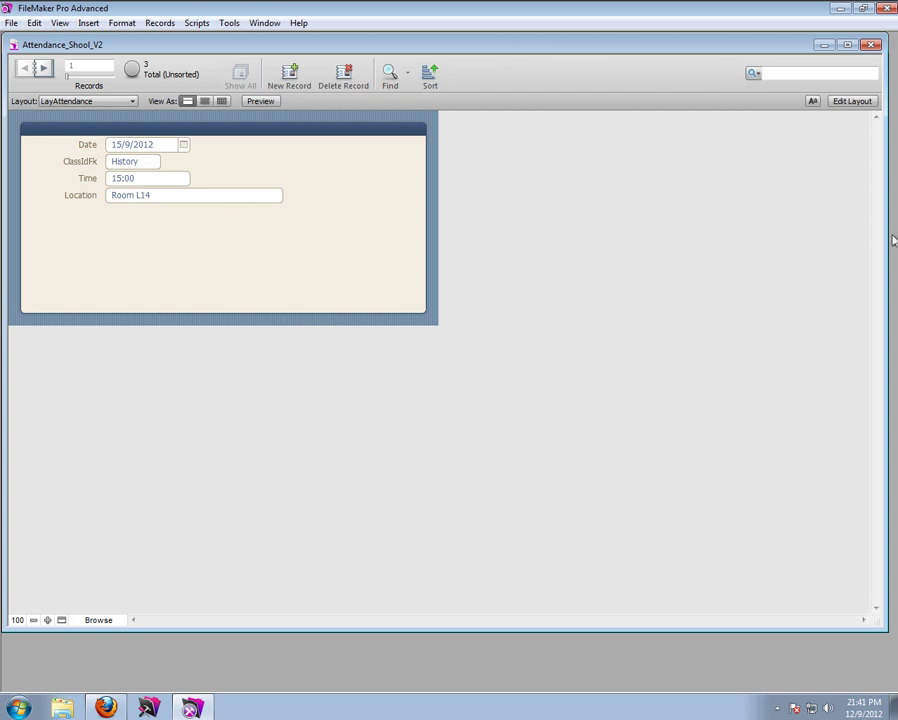
Step: Edit the LayAttendance layout, widening it to roughly double and extending the body well below the Location field
left_click(830, 103)
left_click_drag(452, 260, 852, 290)
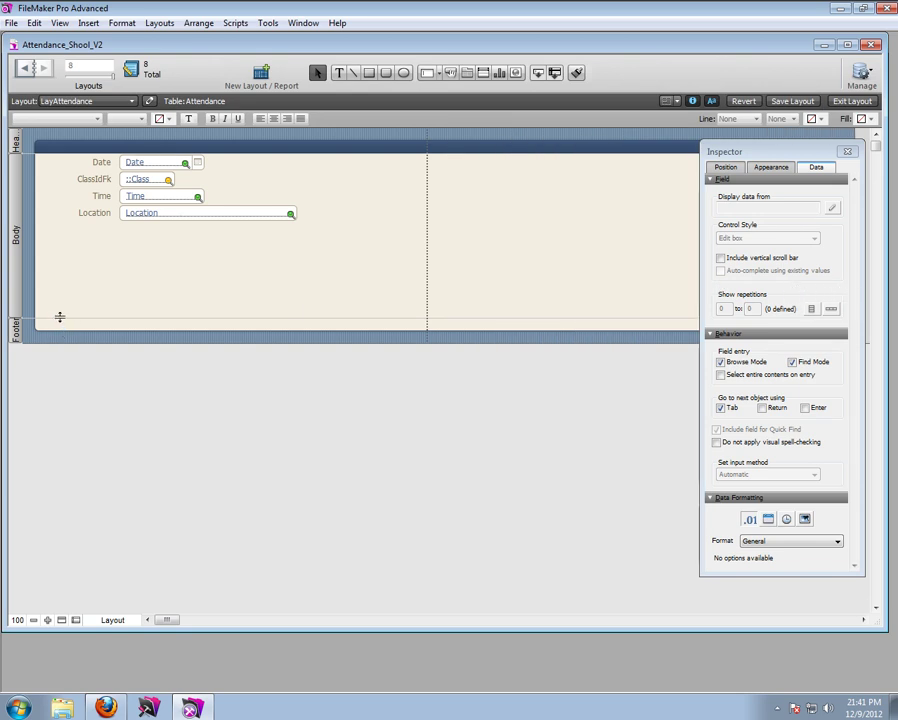
left_click_drag(60, 318, 88, 600)
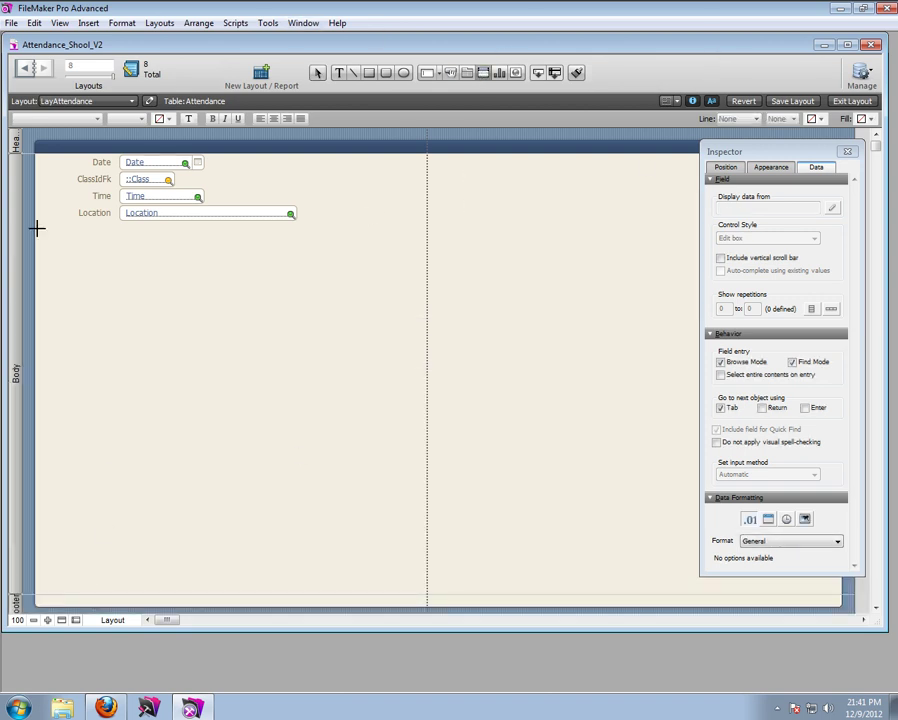
Step: Draw a wide portal below the Location field showing AttendanceDetail records, with deletion of portal records allowed and a vertical scroll bar
left_click_drag(69, 265, 673, 451)
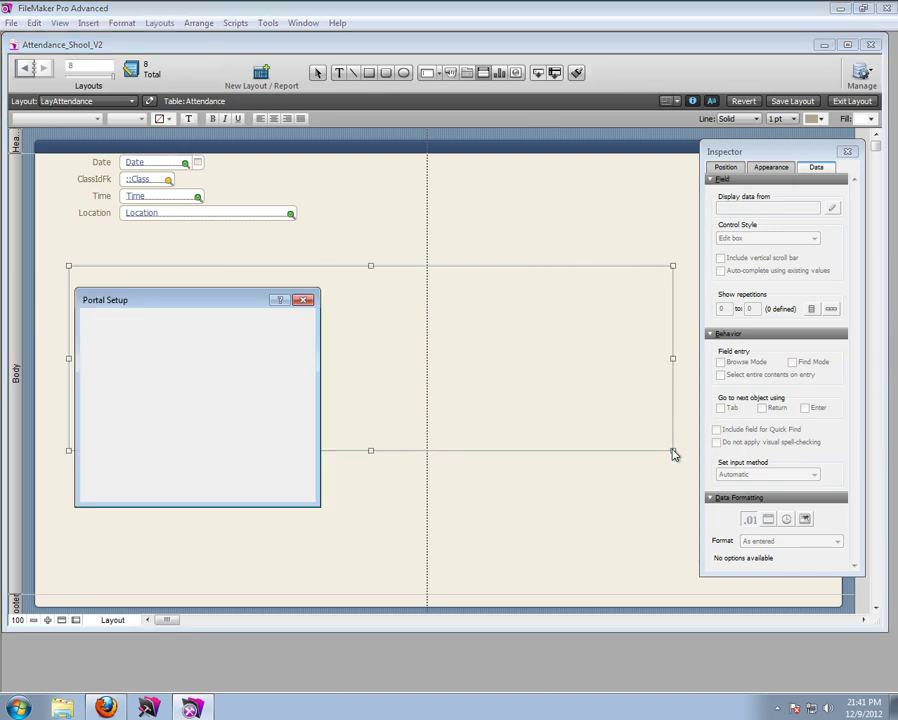
left_click(300, 322)
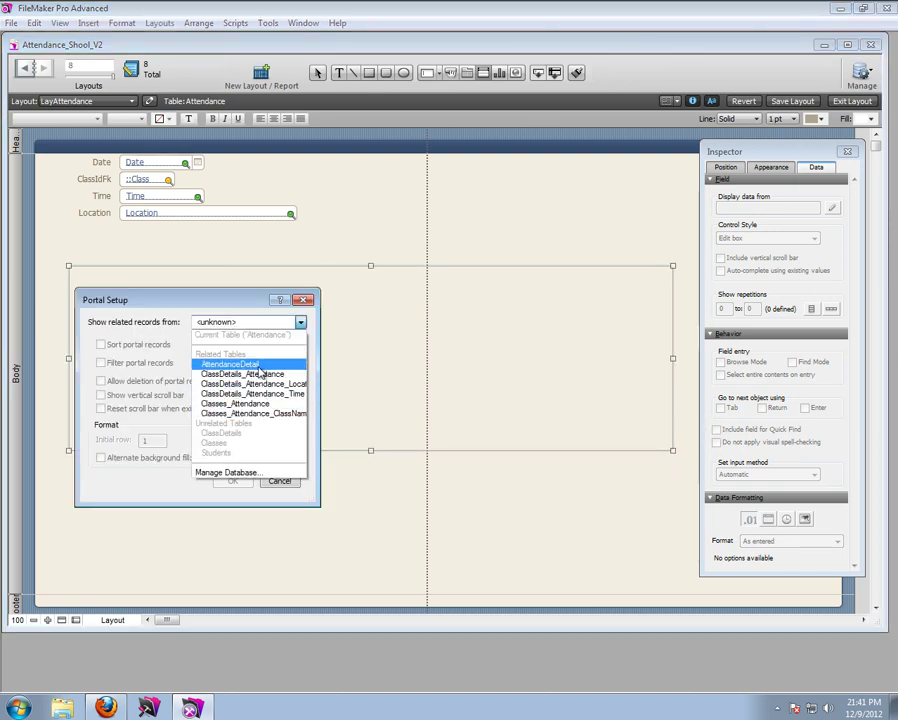
left_click(255, 366)
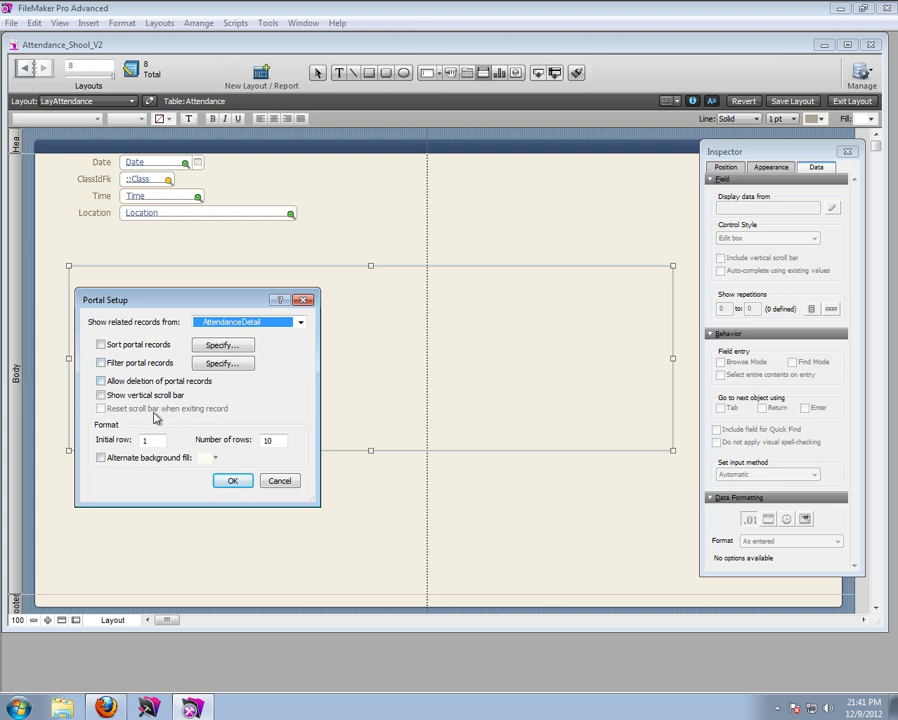
left_click(110, 381)
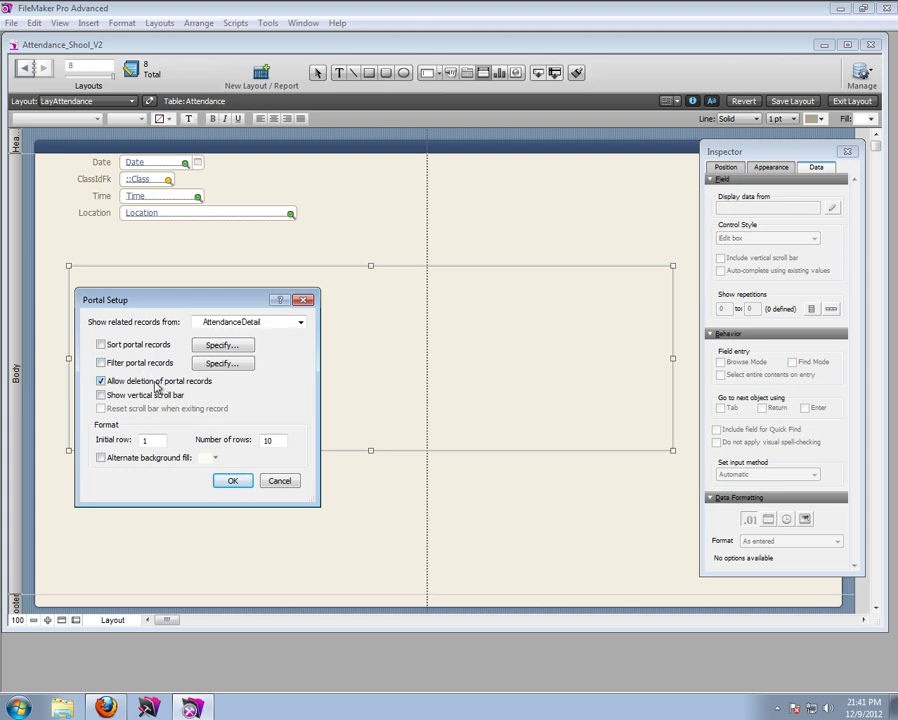
left_click(101, 395)
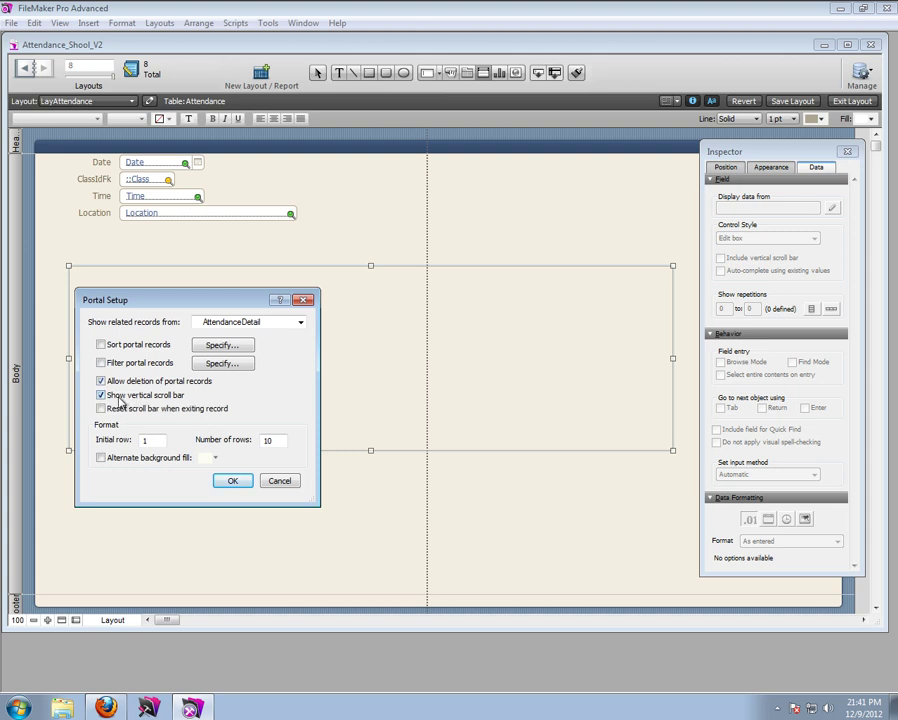
left_click(236, 481)
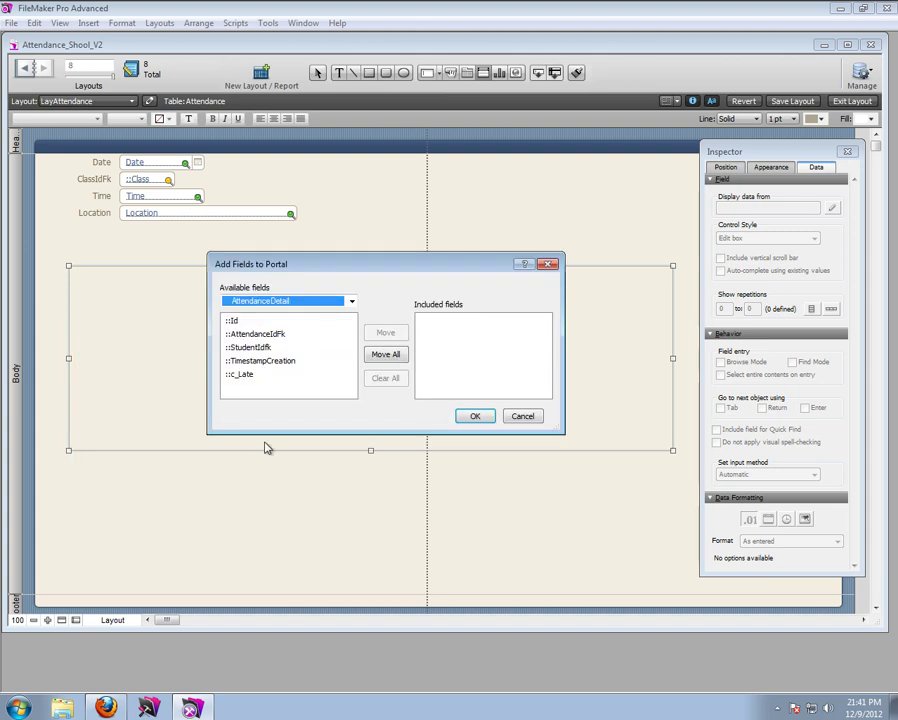
Step: Include the StudentIdfk, TimestampCreation and c_Late fields in the AttendanceDetail portal
double_click(248, 347)
left_click(248, 361)
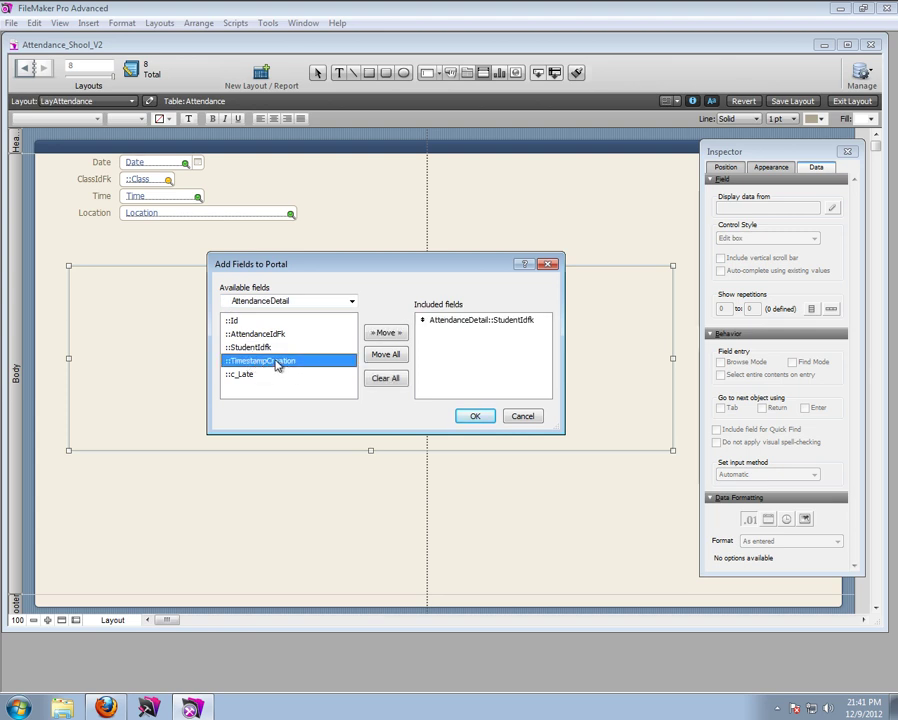
double_click(276, 366)
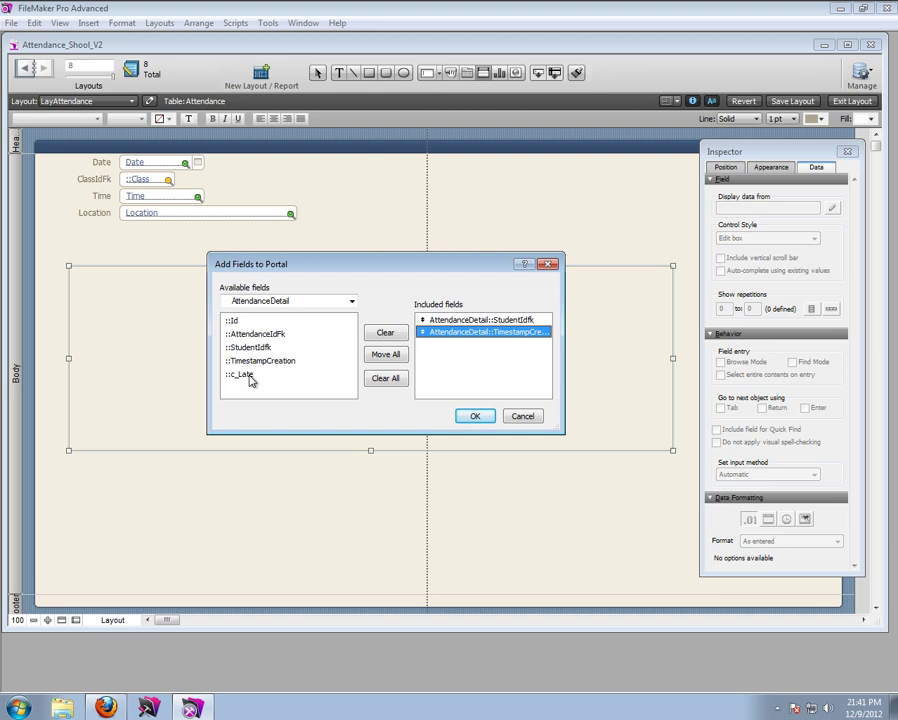
double_click(244, 374)
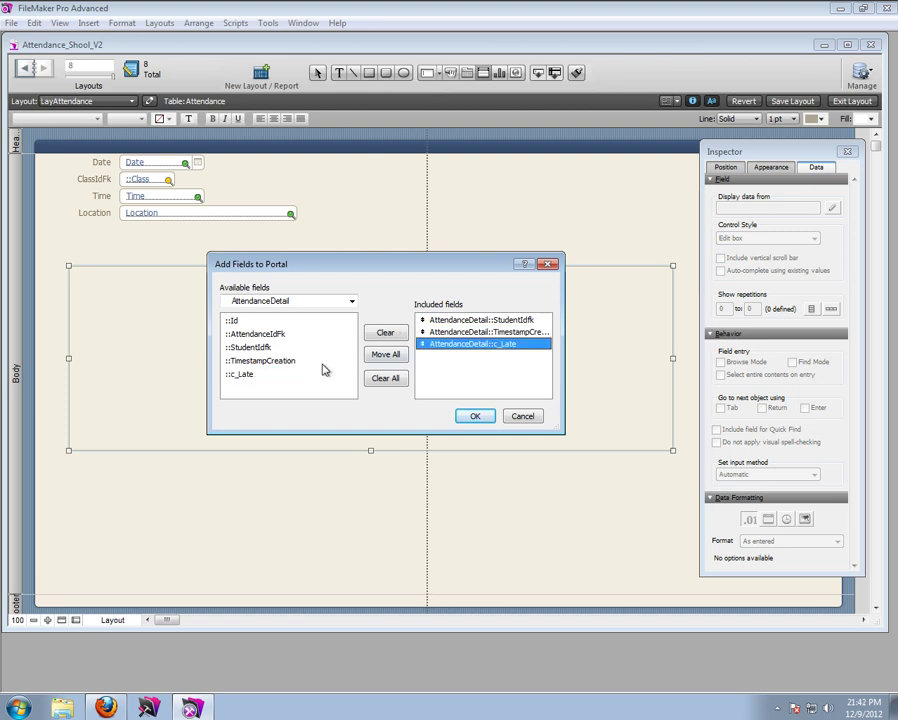
left_click(478, 417)
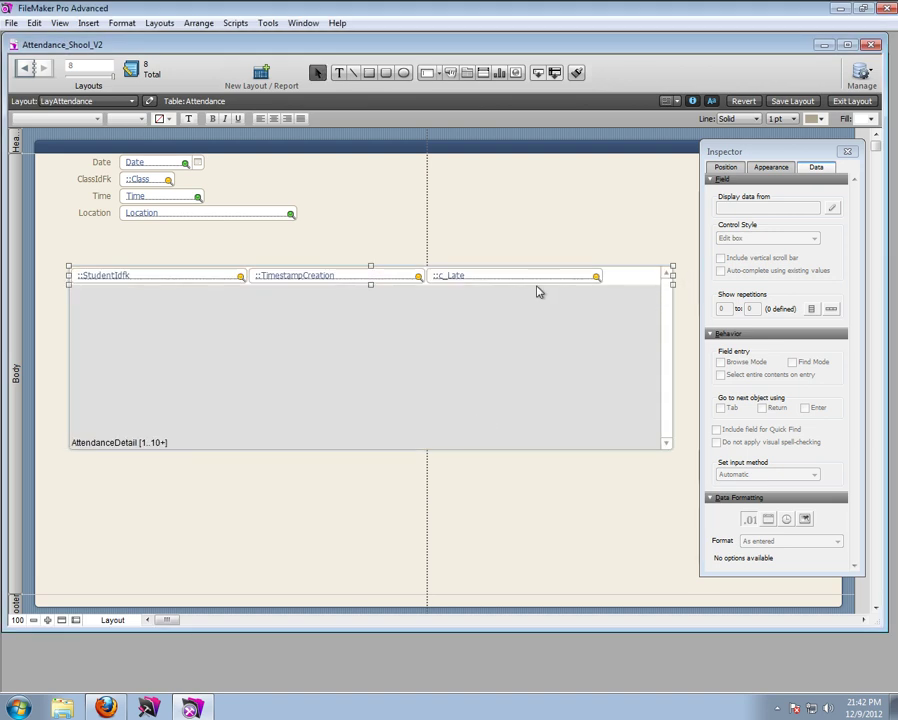
Step: Shorten the TimestampCreation and c_Late fields in the portal row and place c_Late directly beside TimestampCreation
left_click(394, 278)
left_click_drag(390, 270, 370, 277)
left_click(448, 278)
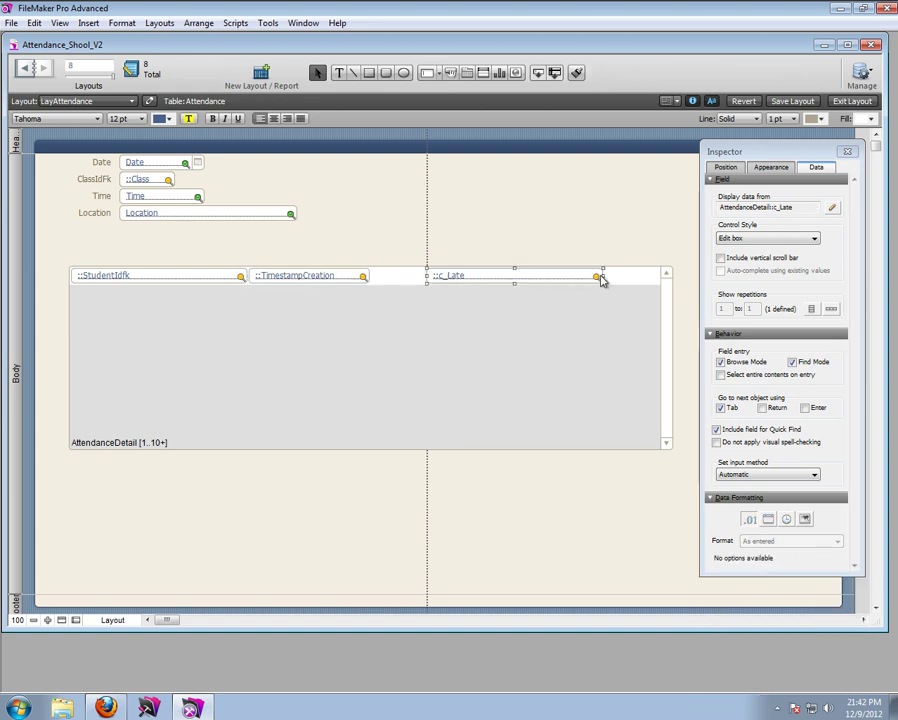
left_click_drag(602, 278, 508, 282)
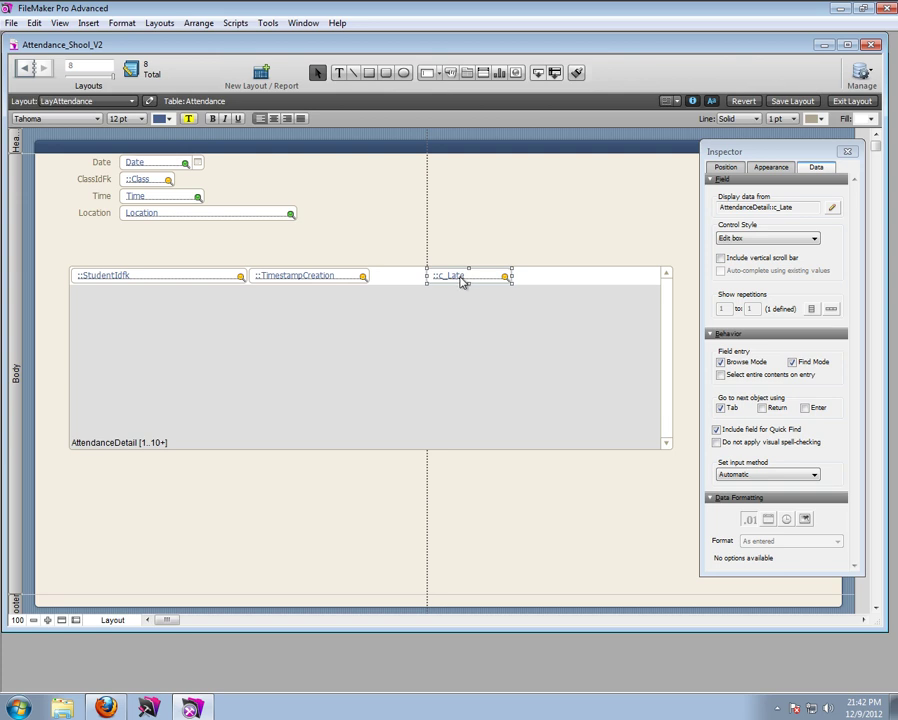
left_click_drag(448, 280, 395, 279)
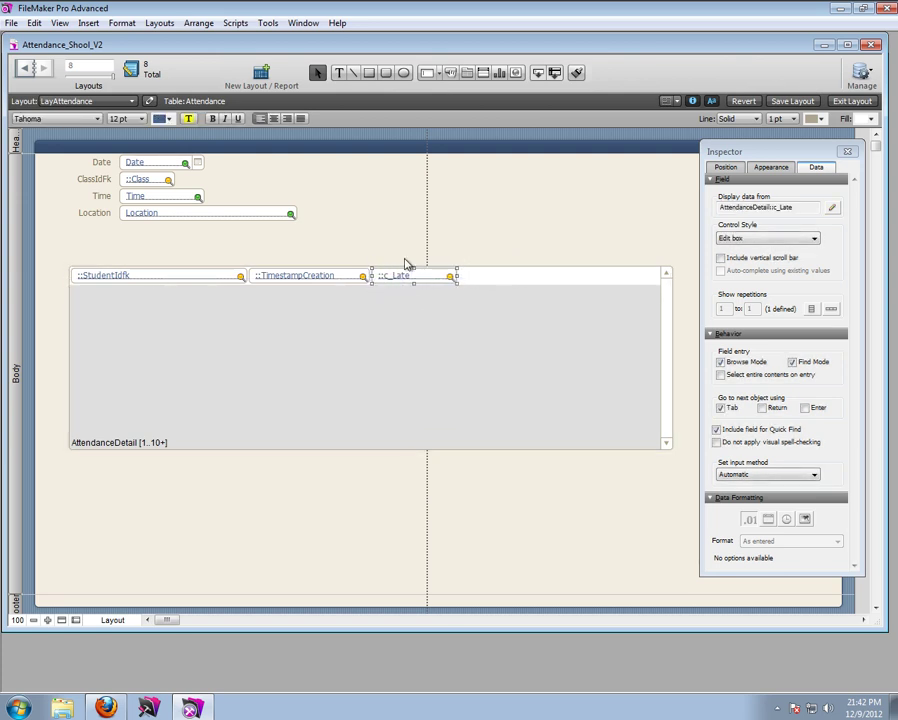
Step: Narrow the AttendanceDetail portal, leaving only a small free space after the c_Late field
left_click(410, 244)
left_click(660, 278)
left_click_drag(673, 274, 516, 290)
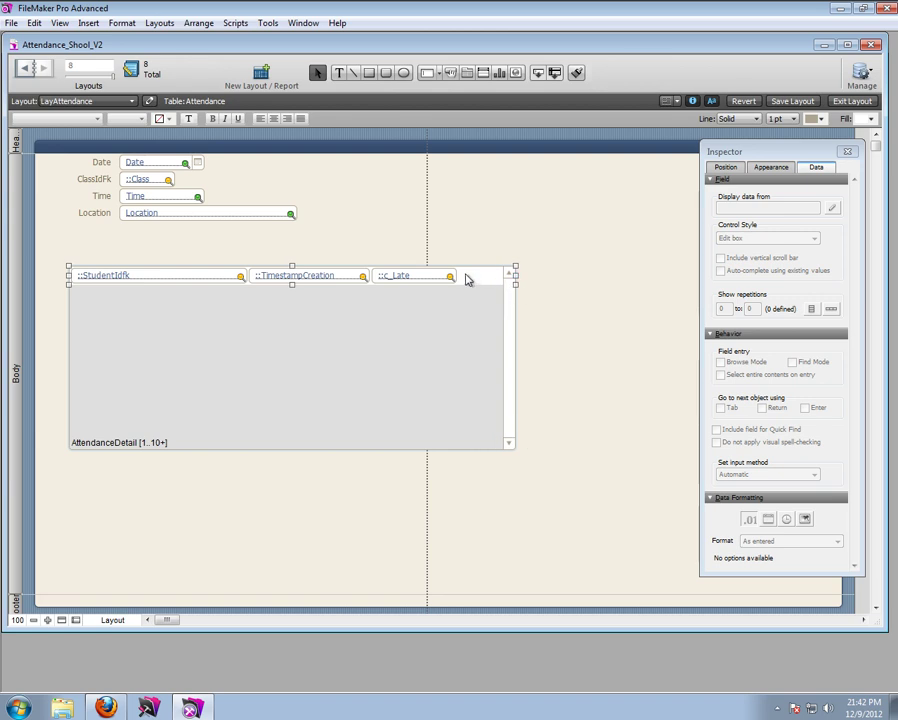
Step: Add a Delete button with the Delete Portal Row action after c_Late and widen the button and portal to fit its label
left_click(451, 73)
left_click_drag(460, 268, 499, 281)
left_click_drag(254, 368, 257, 425)
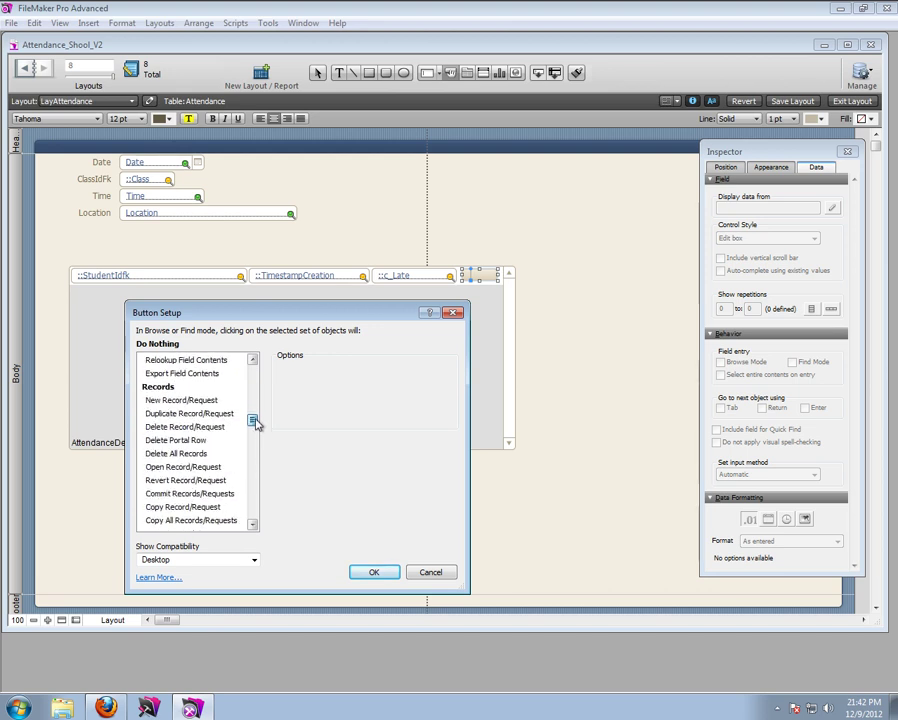
left_click(190, 441)
left_click(370, 573)
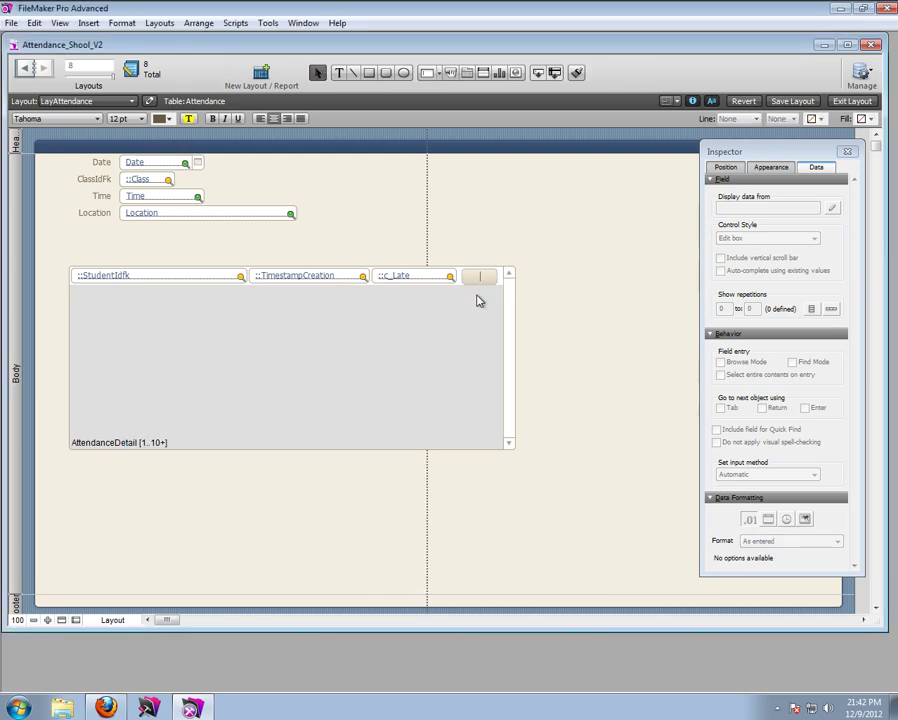
left_click(620, 268)
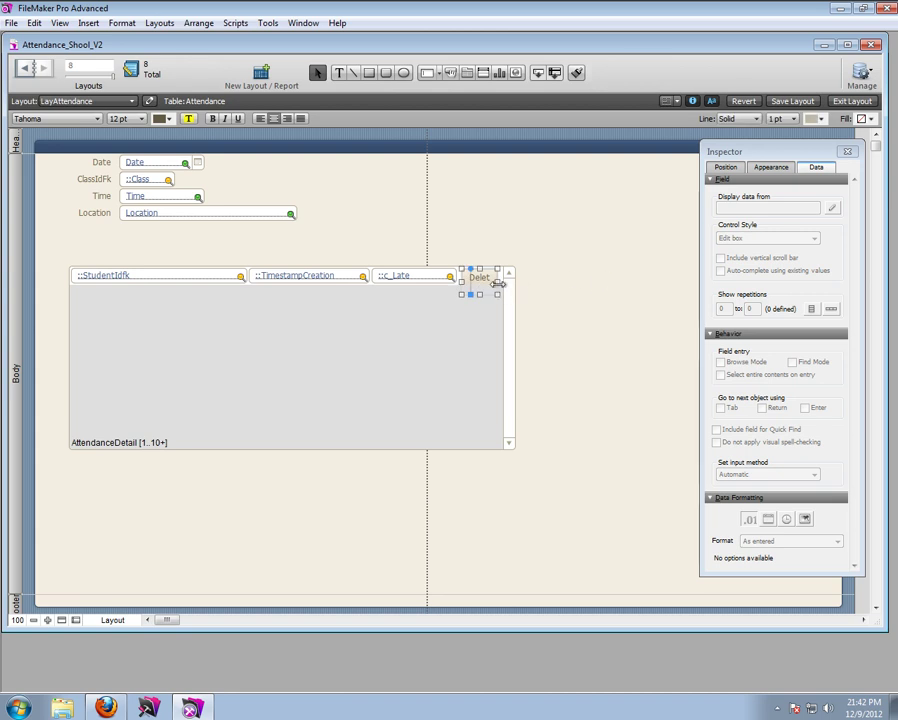
left_click_drag(497, 283, 521, 277)
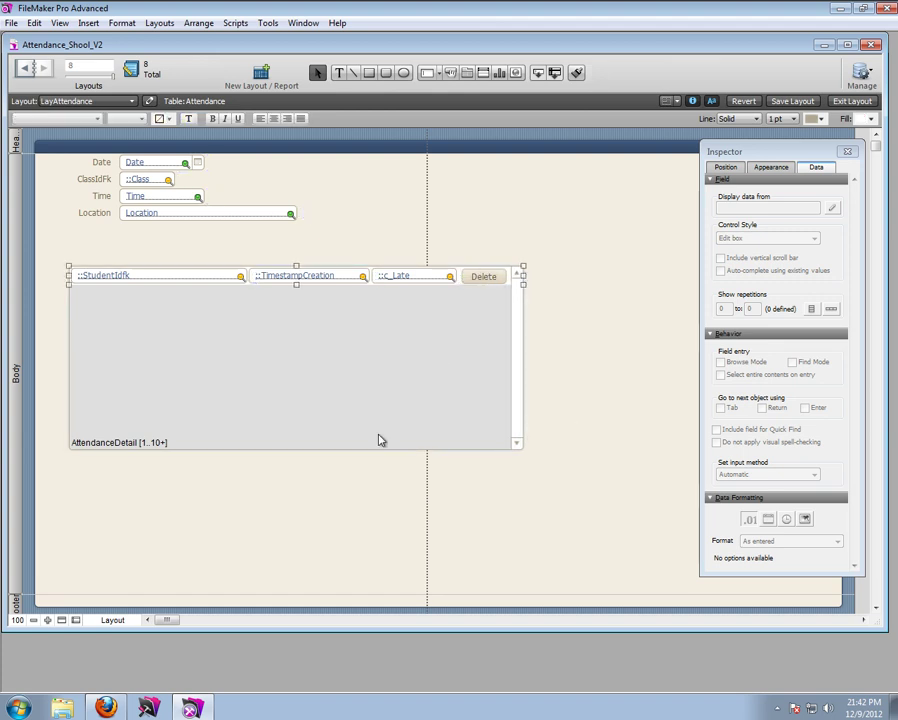
Step: Nudge the Delete button slightly upward so it sits inside the portal's first row
left_click(46, 622)
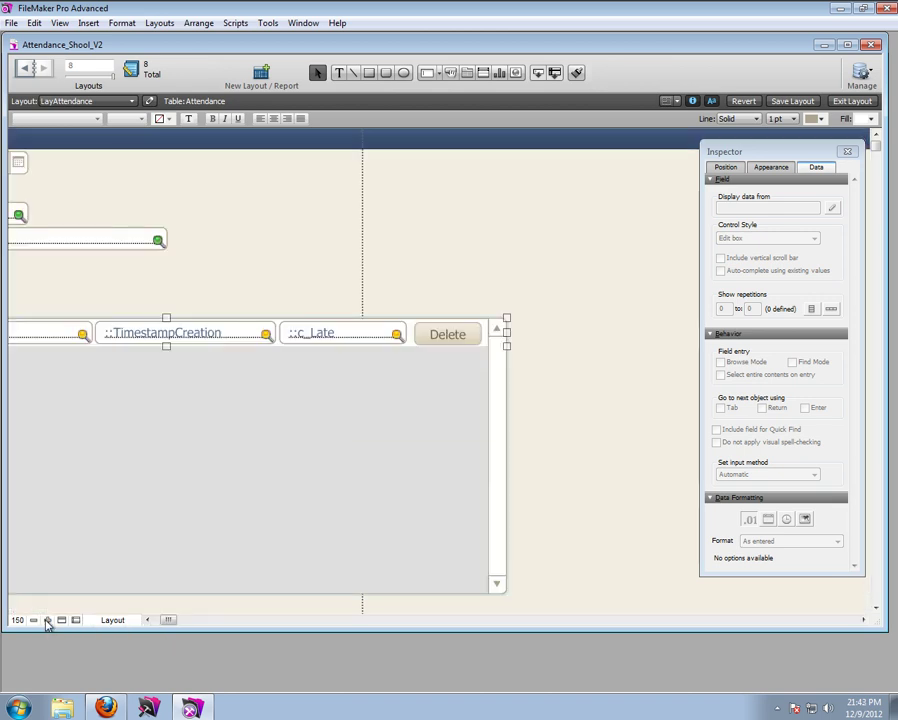
left_click(46, 622)
left_click(46, 622)
left_click(46, 622)
left_click_drag(398, 268, 399, 264)
left_click(626, 250)
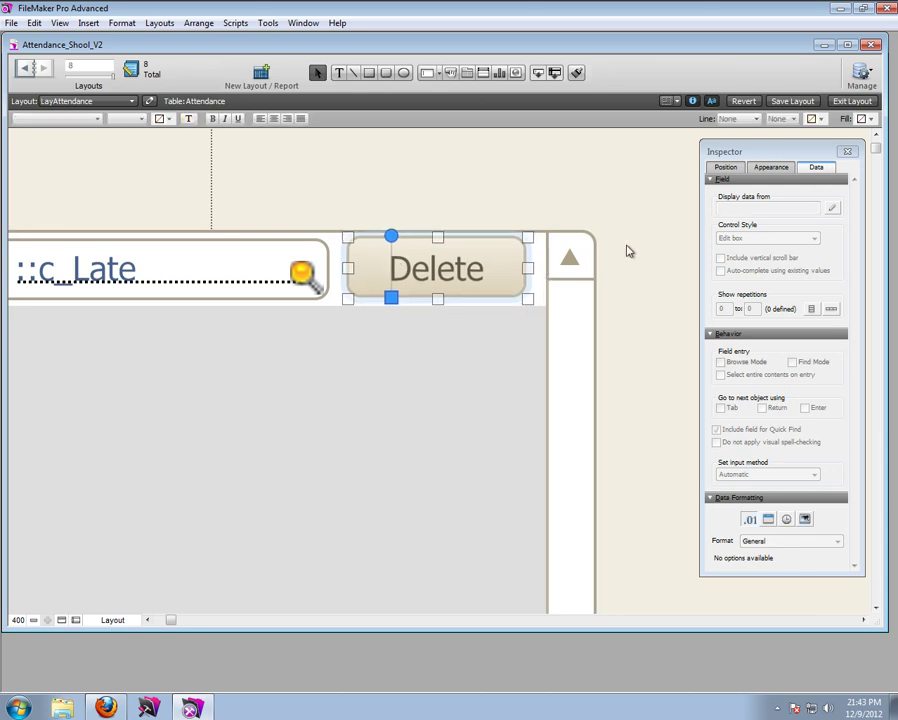
Step: Trim the AttendanceDetail portal's width slightly so its scroll bar sits closer to the Delete button
scroll(598, 281, "up", 3)
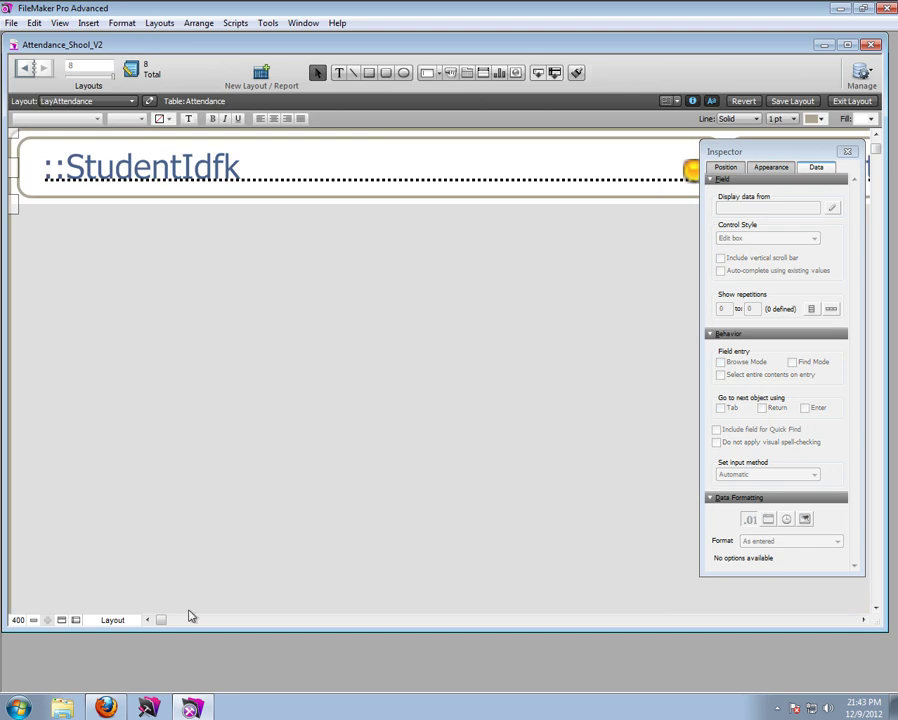
left_click(176, 624)
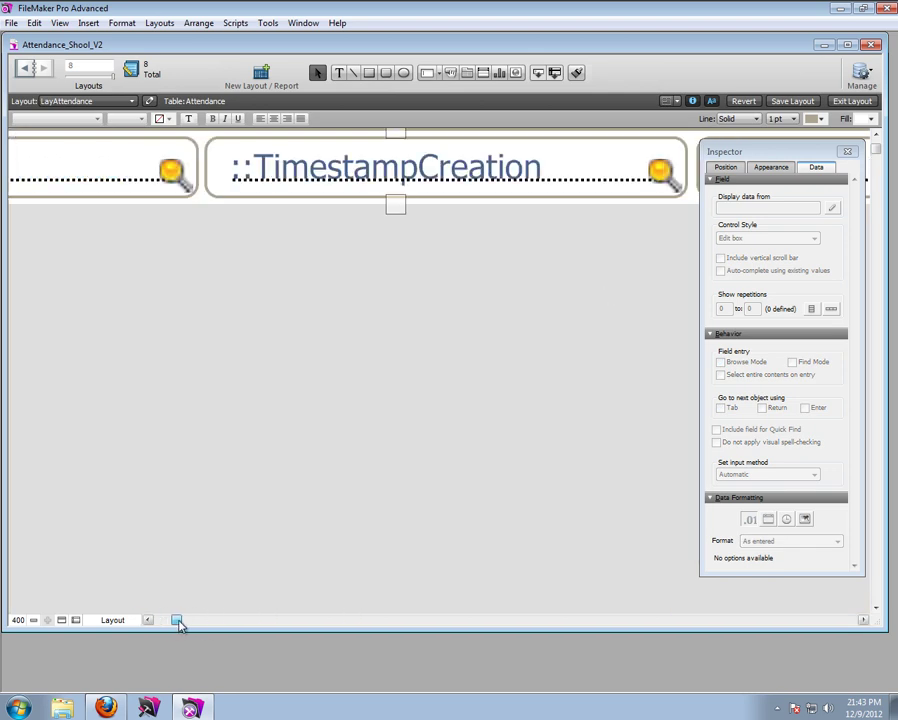
left_click(186, 624)
left_click(170, 624)
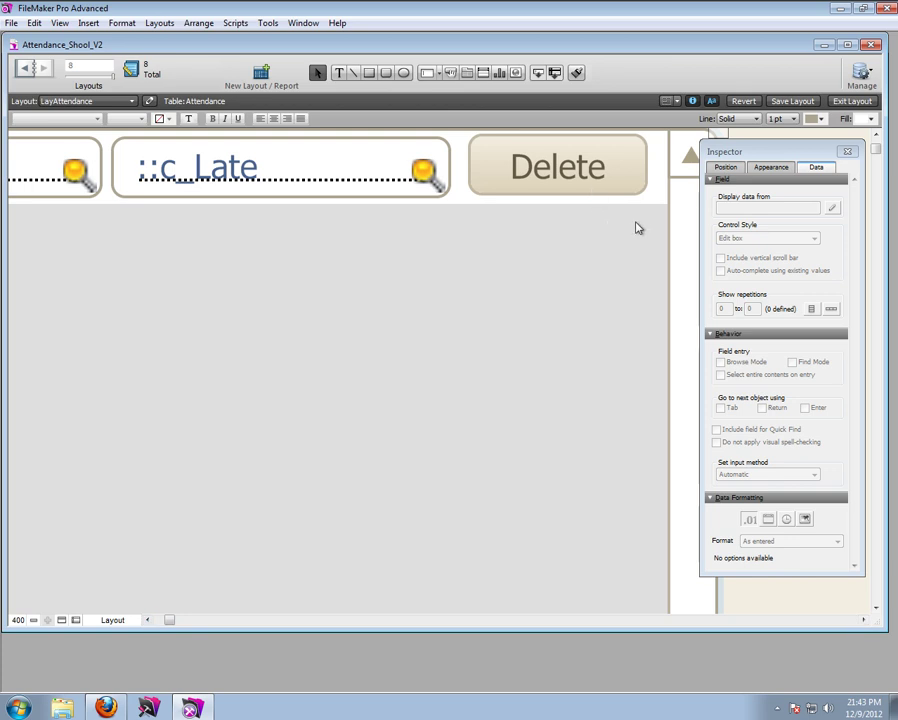
left_click_drag(740, 155, 773, 187)
left_click_drag(705, 171, 700, 171)
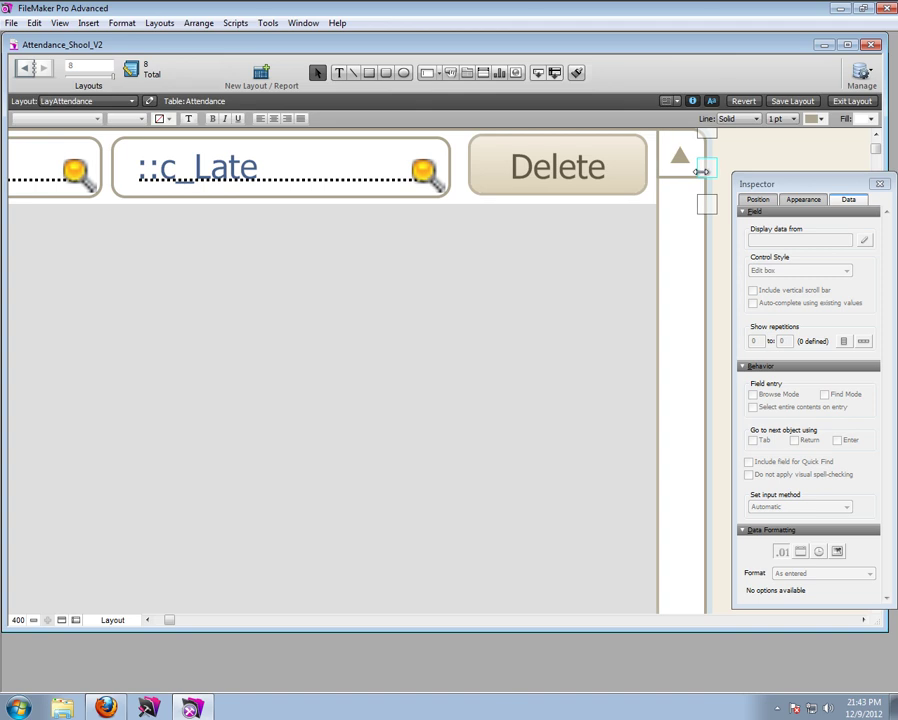
left_click(60, 390)
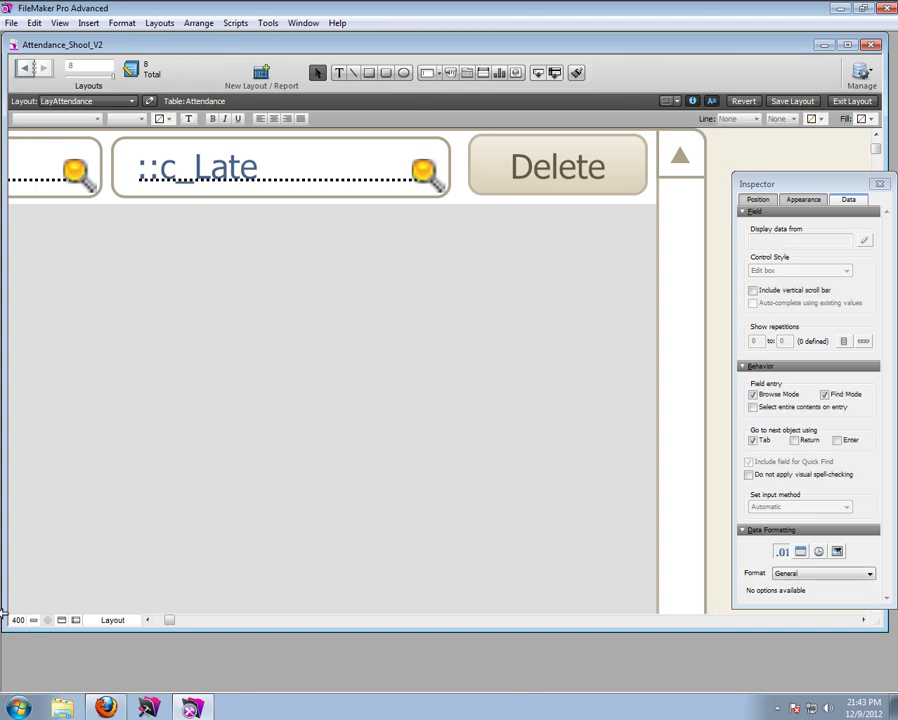
Step: Check the attendance layout and its portal with the Delete button in Browse mode, and return to layout editing
left_click(17, 620)
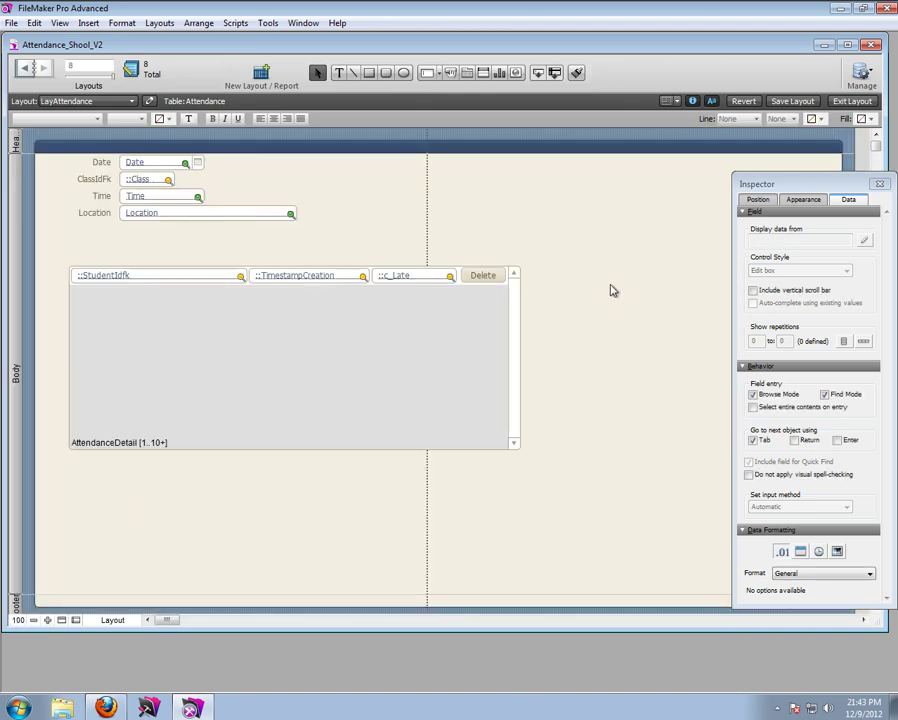
left_click(852, 101)
left_click(112, 262)
left_click(266, 240)
left_click(852, 101)
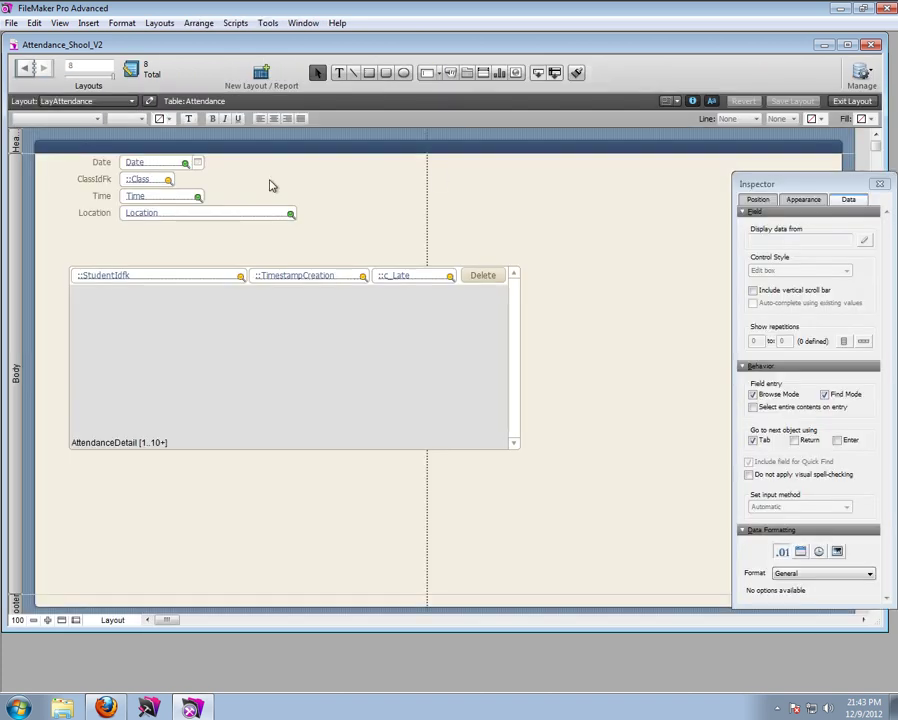
Step: Add a text label reading Student just above the portal's StudentIdfk field, aligned with the field's left edge
left_click(338, 72)
left_click(84, 256)
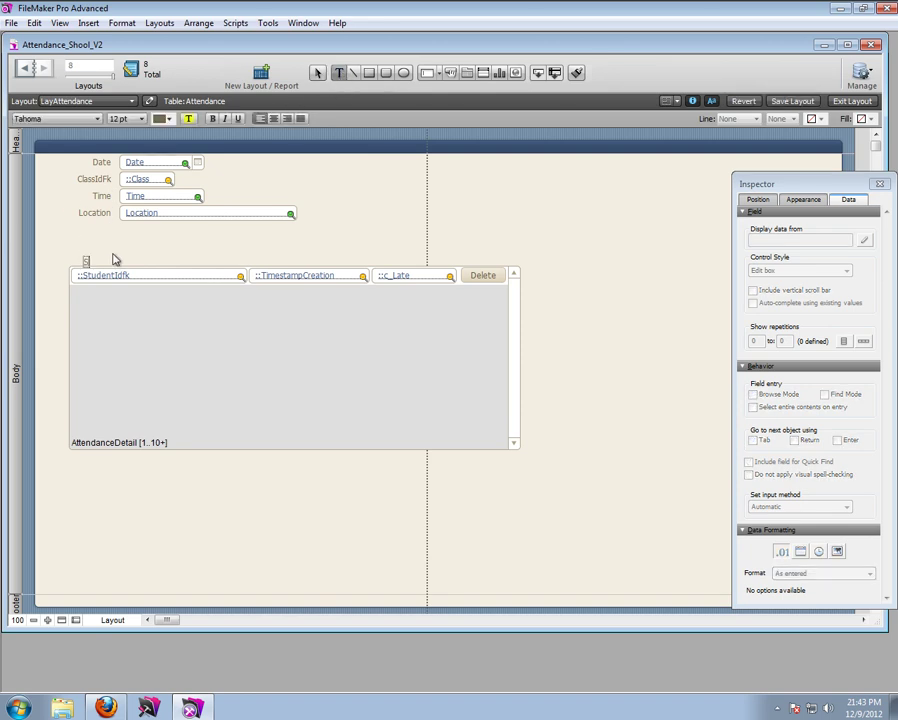
type("Student")
key("KP_Enter")
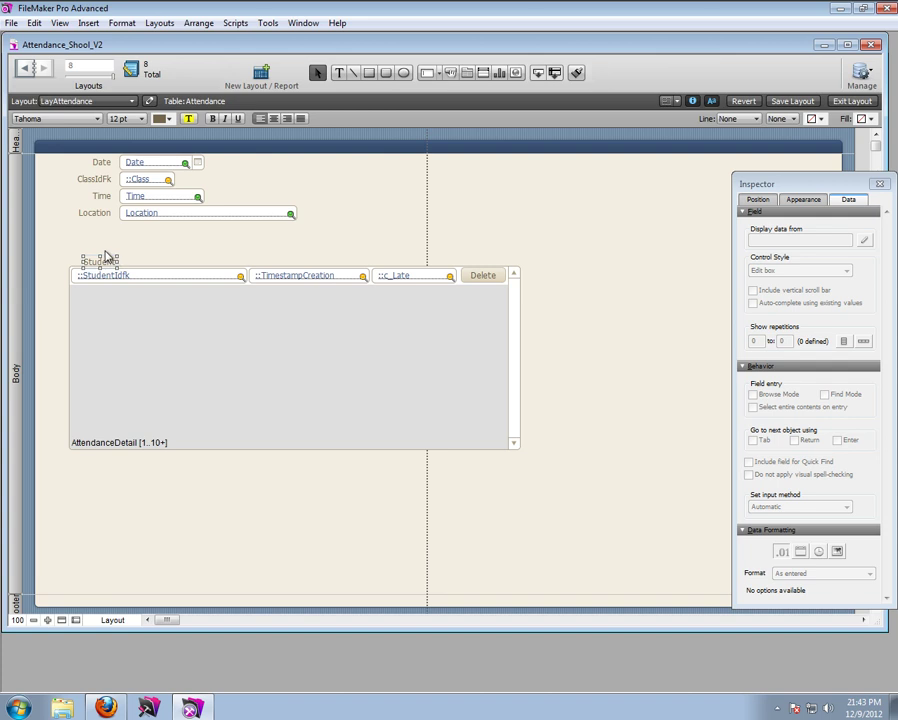
left_click_drag(110, 266, 96, 264)
Step: Duplicate the Student label above the TimestampCreation field and change the copy's text to Time of Creation
left_click_drag(234, 268, 276, 262)
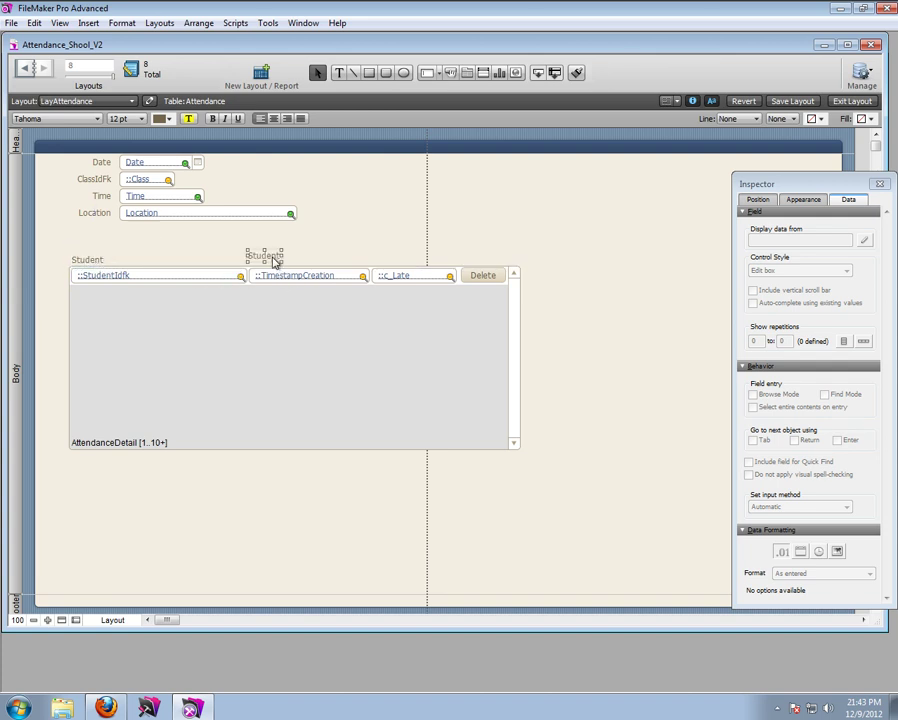
double_click(275, 260)
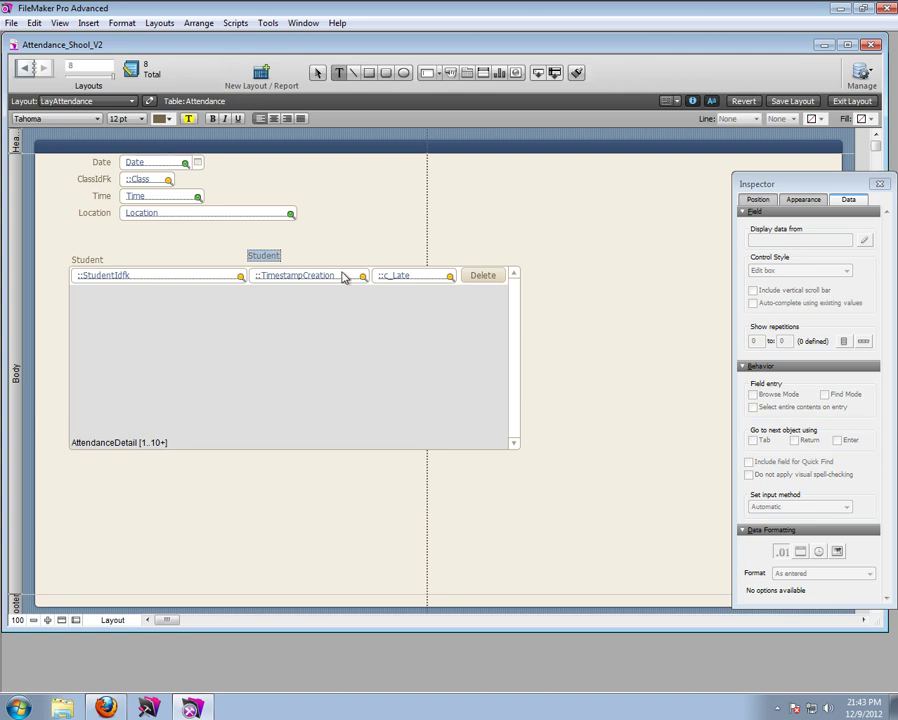
type("Time of Creation")
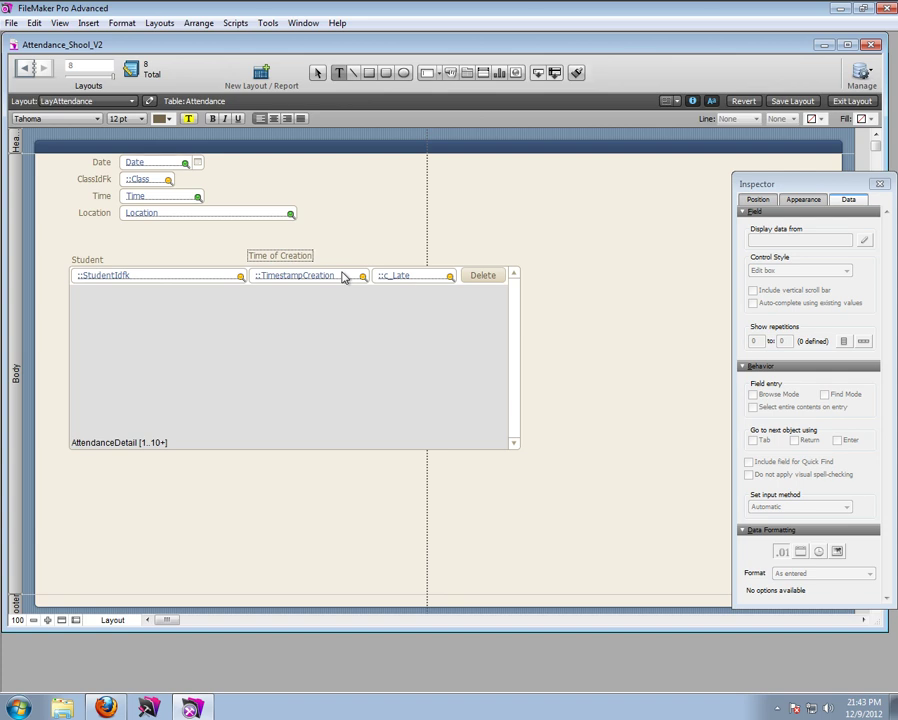
key("ctrl+a")
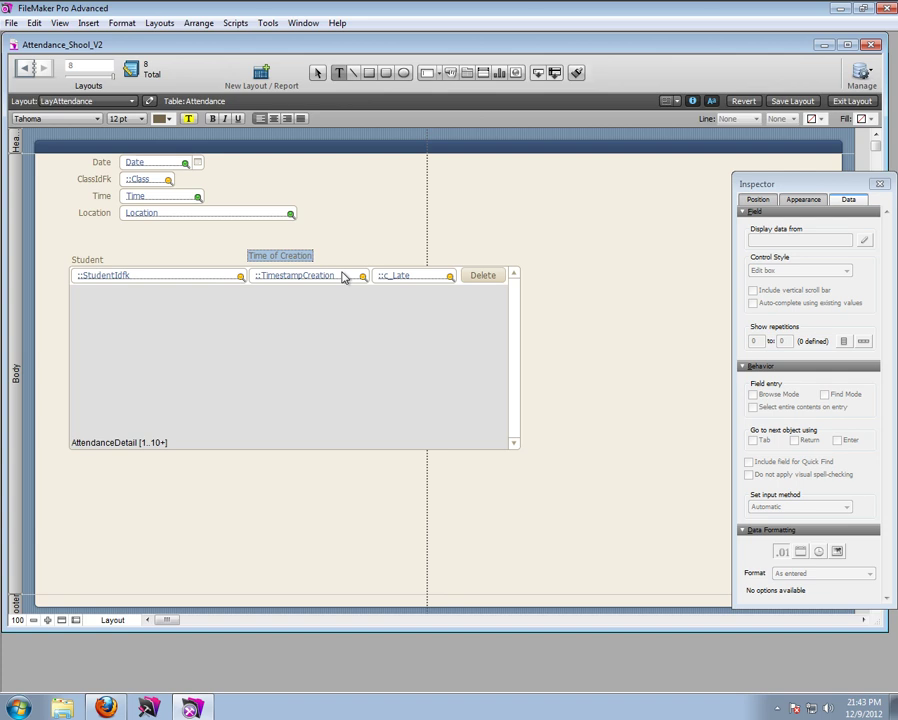
key("Escape")
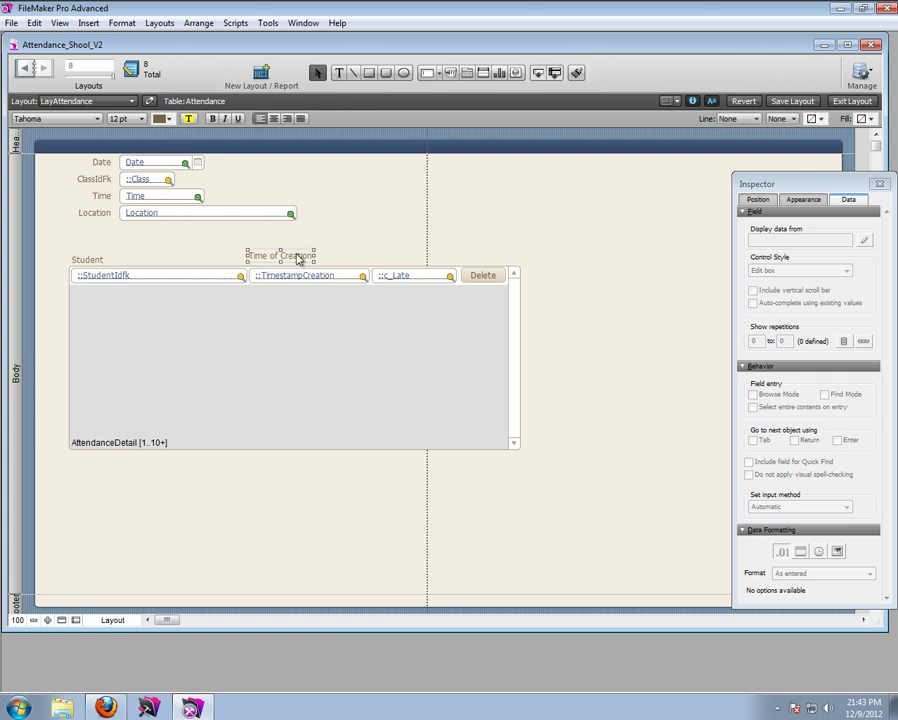
Step: Duplicate the Time of Creation label, change the copy's text to Late, and place it above the c_Late field
left_click_drag(295, 262, 398, 262)
double_click(397, 257)
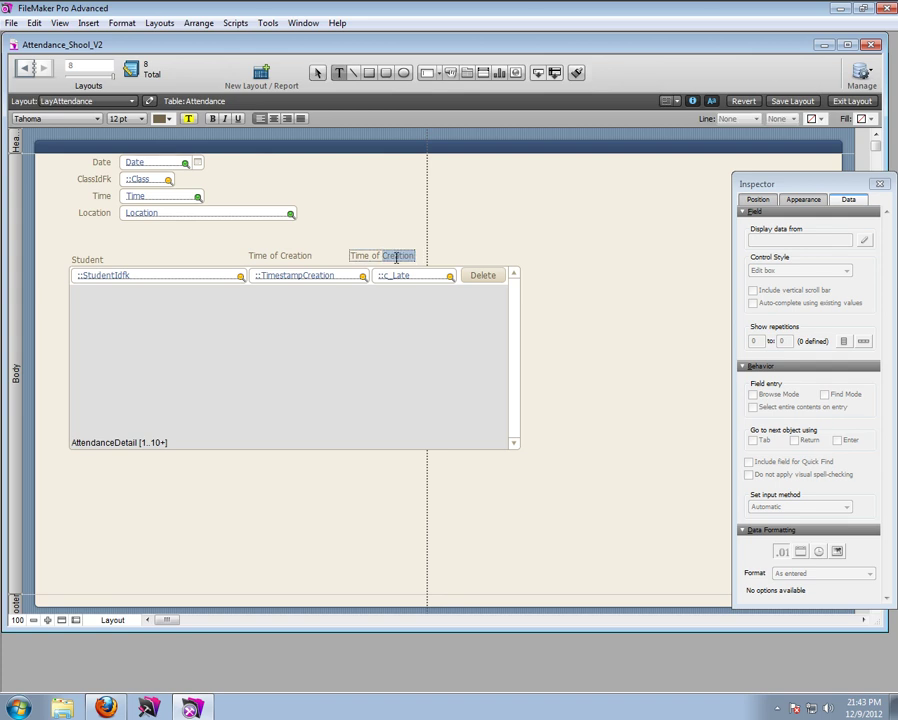
triple_click(396, 257)
key("BackSpace")
type("Late")
left_click_drag(362, 258, 405, 262)
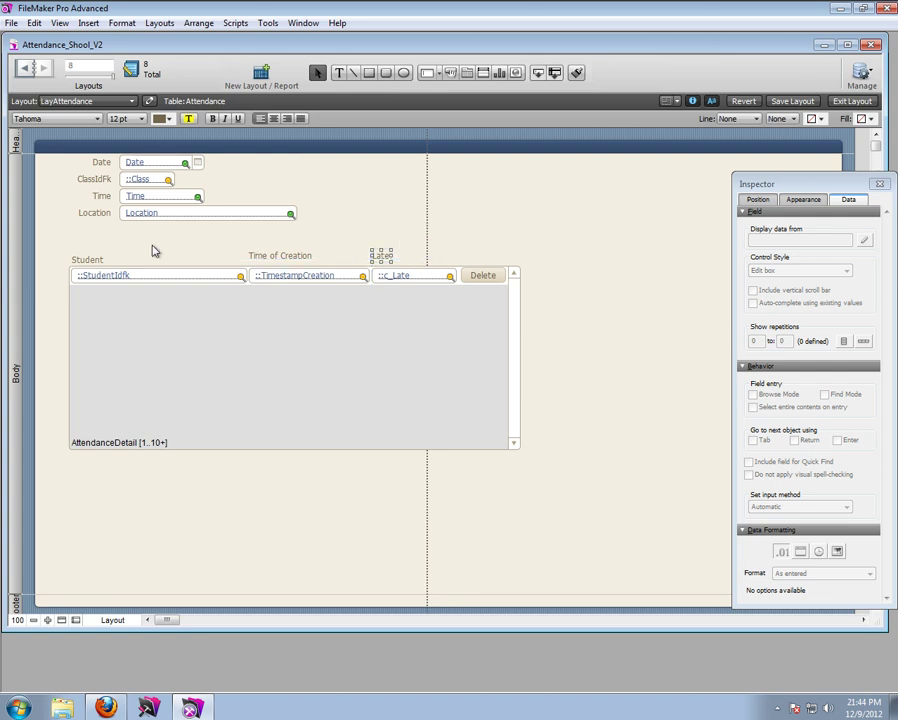
Step: Line up the Student, Time of Creation and Late labels at one height above their portal columns
left_click(97, 262)
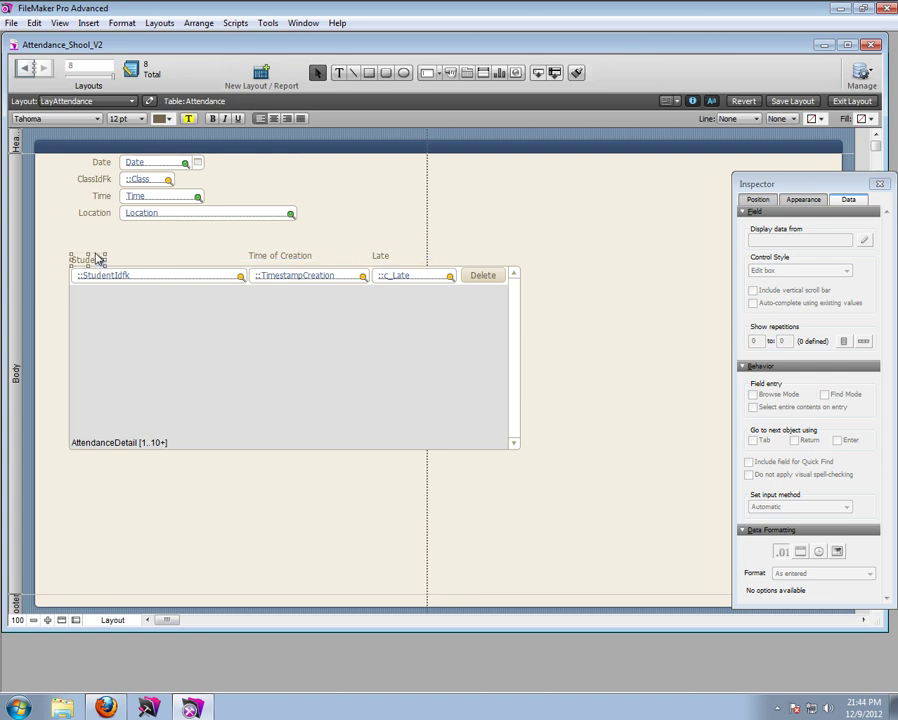
left_click_drag(276, 257, 284, 261)
left_click_drag(392, 256, 386, 257)
left_click(424, 246)
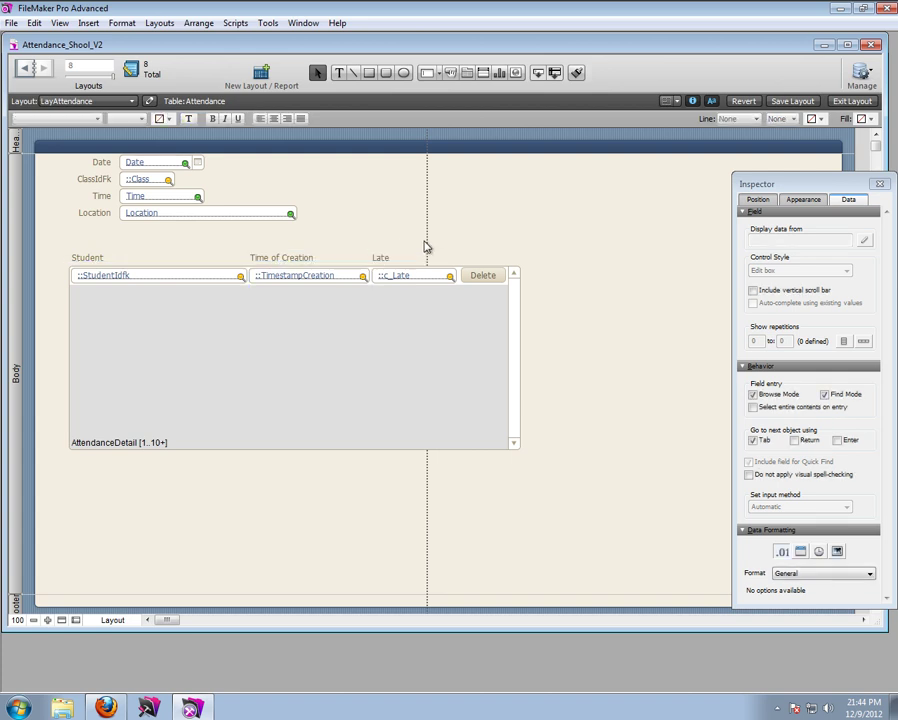
Step: Check the labelled portal columns and their empty entry fields in Browse mode
key("ctrl+b")
left_click(180, 256)
left_click(322, 257)
left_click(366, 258)
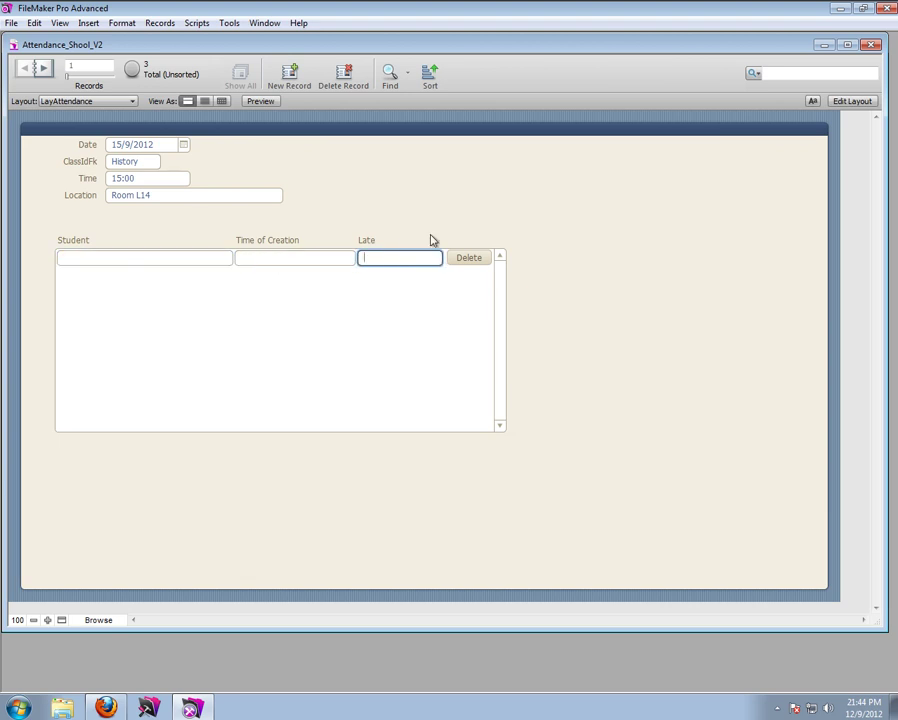
Step: Return to layout editing and set the control style of the portal's StudentIdfk field to Drop-down list
left_click(845, 102)
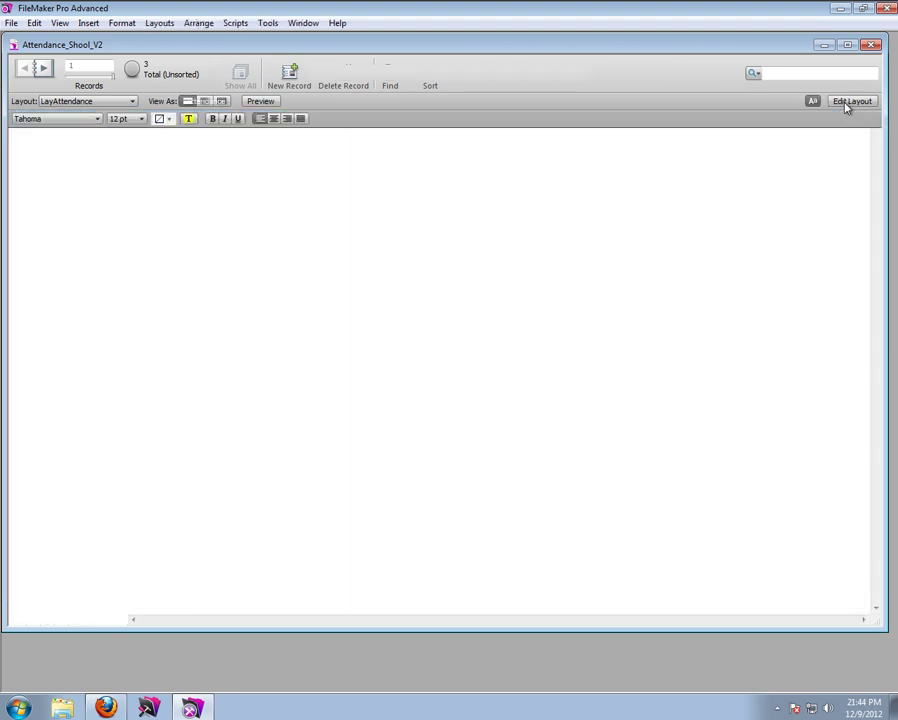
left_click(130, 278)
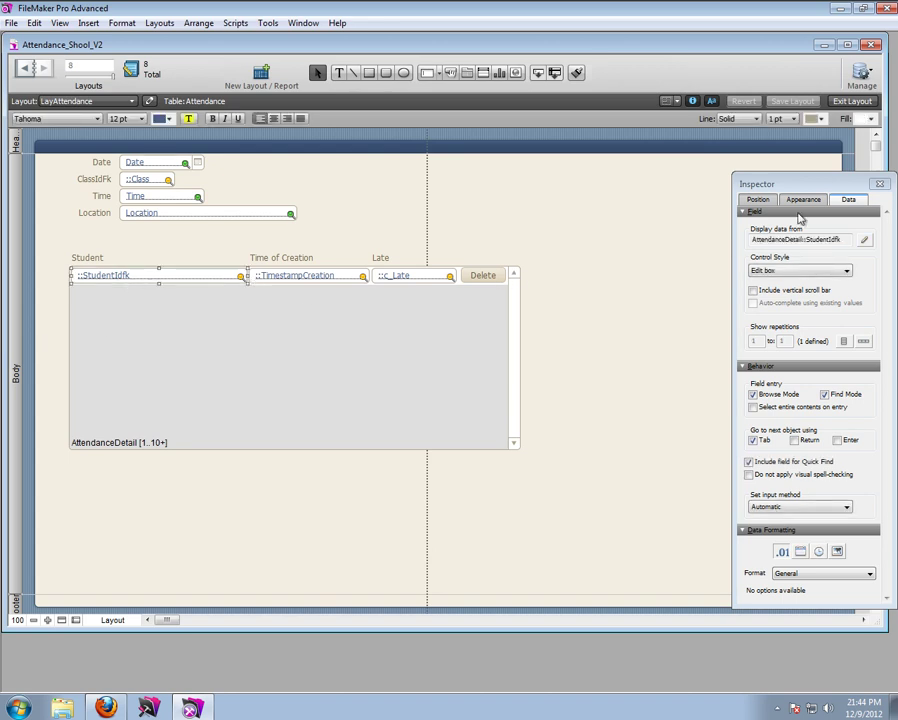
left_click(805, 270)
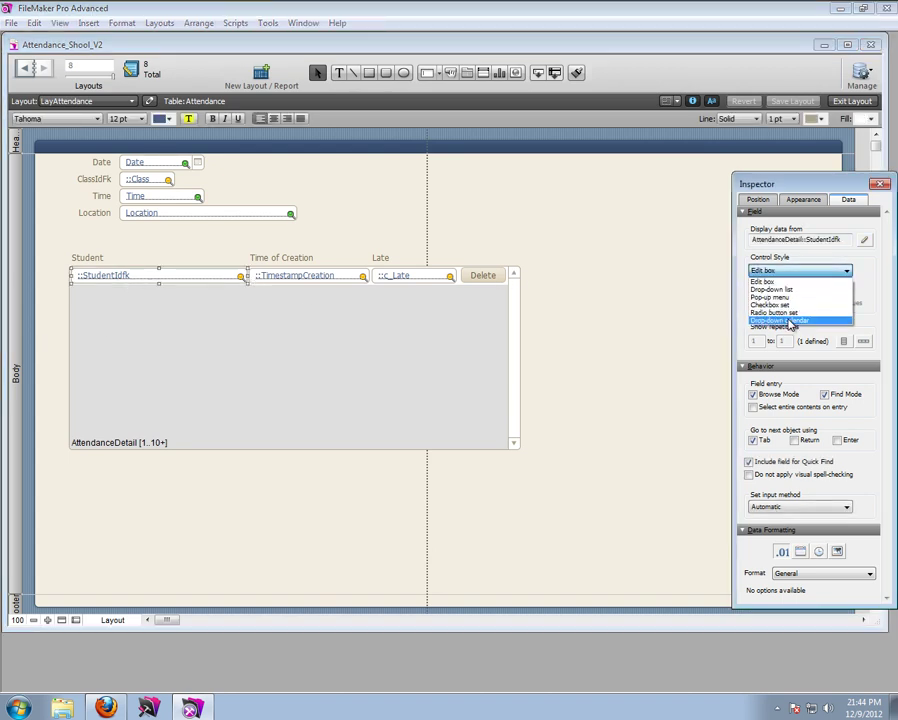
left_click(790, 320)
left_click(806, 270)
left_click(786, 290)
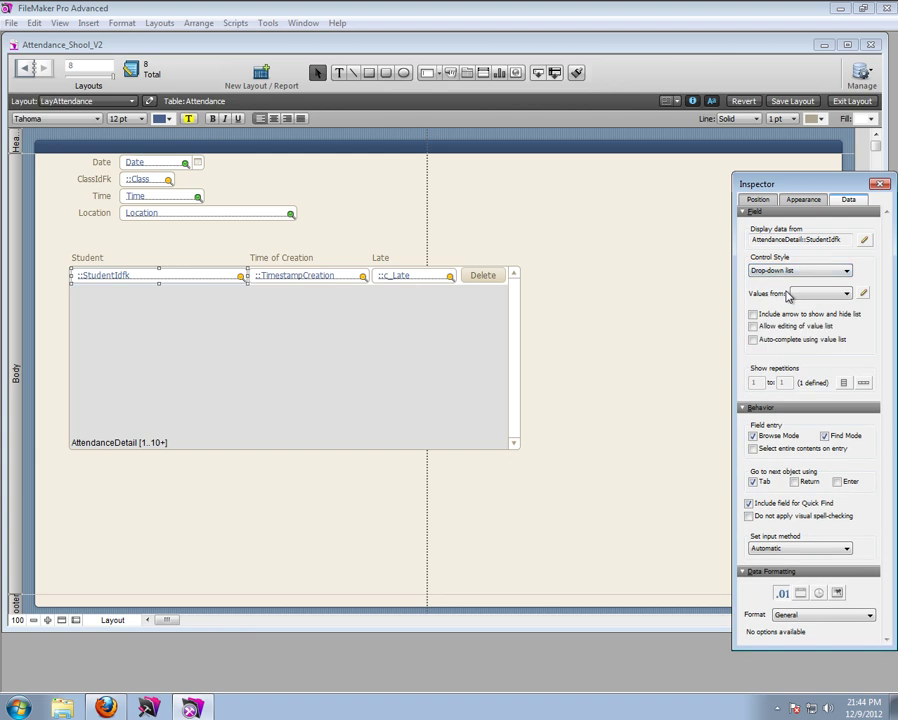
Step: Create a value list named Students that takes its values from the Id field of the Students table
left_click(864, 293)
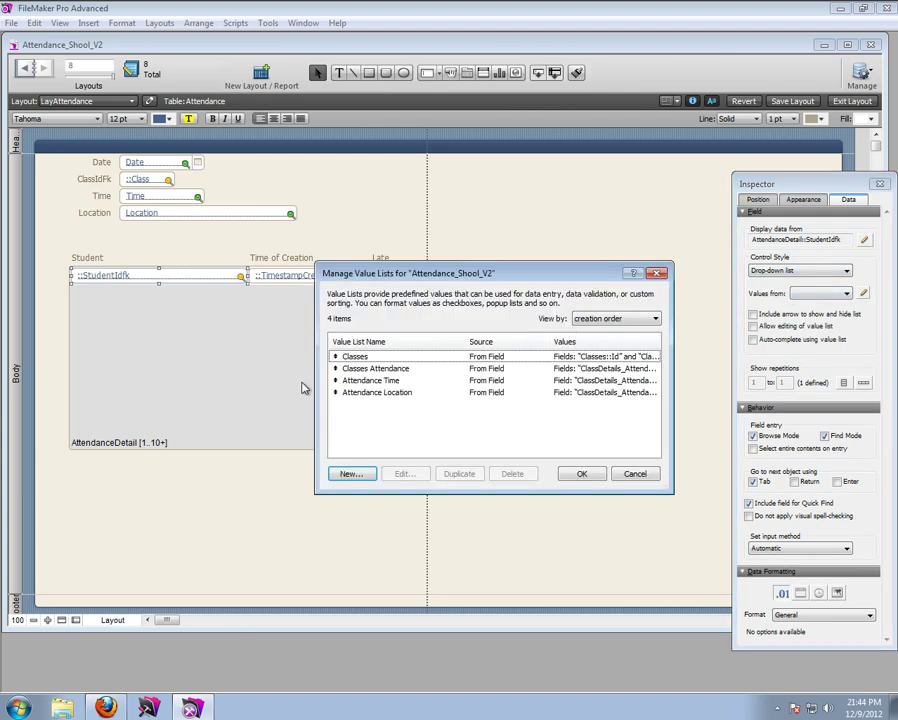
left_click(350, 473)
type("Students")
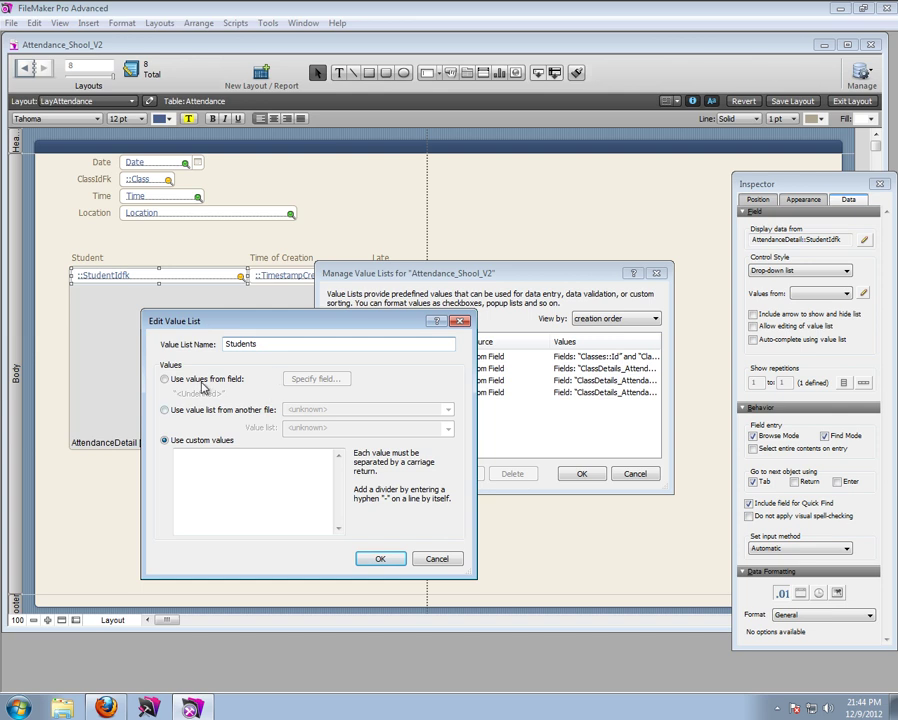
left_click(203, 381)
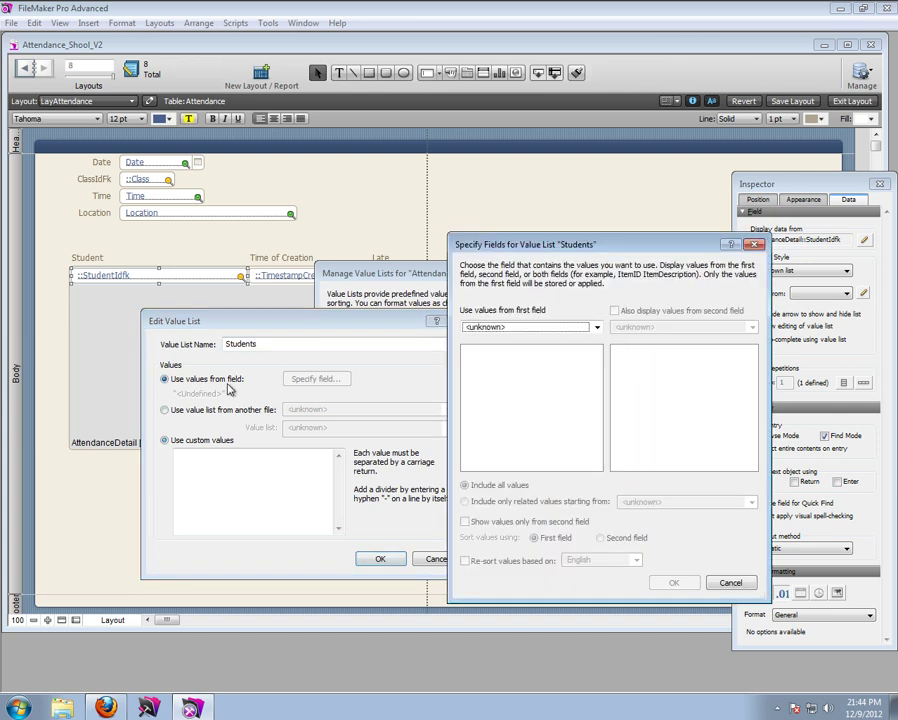
left_click(524, 330)
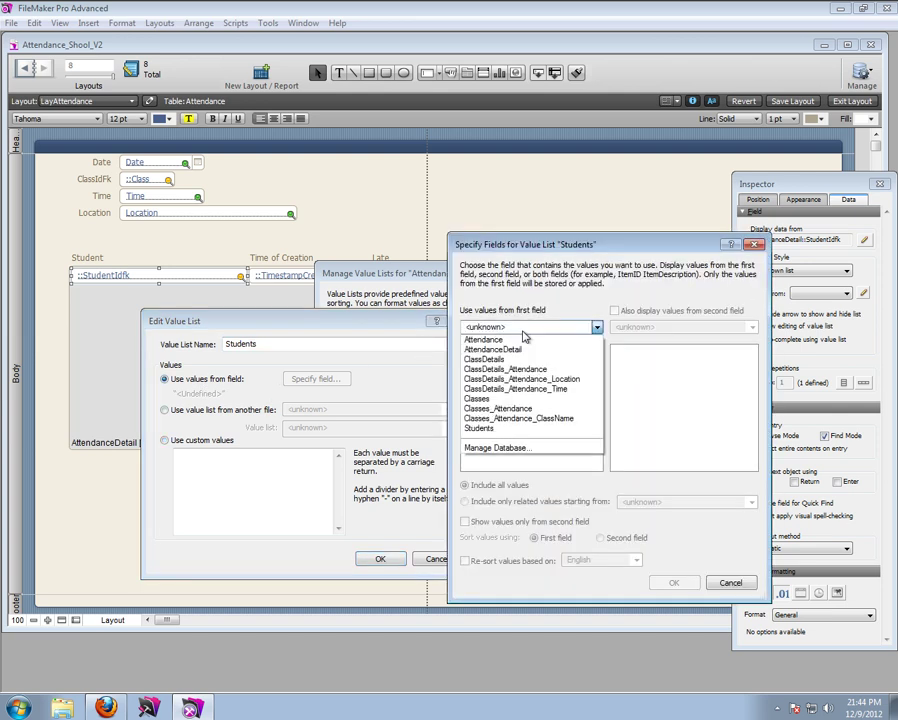
left_click(479, 428)
left_click(472, 354)
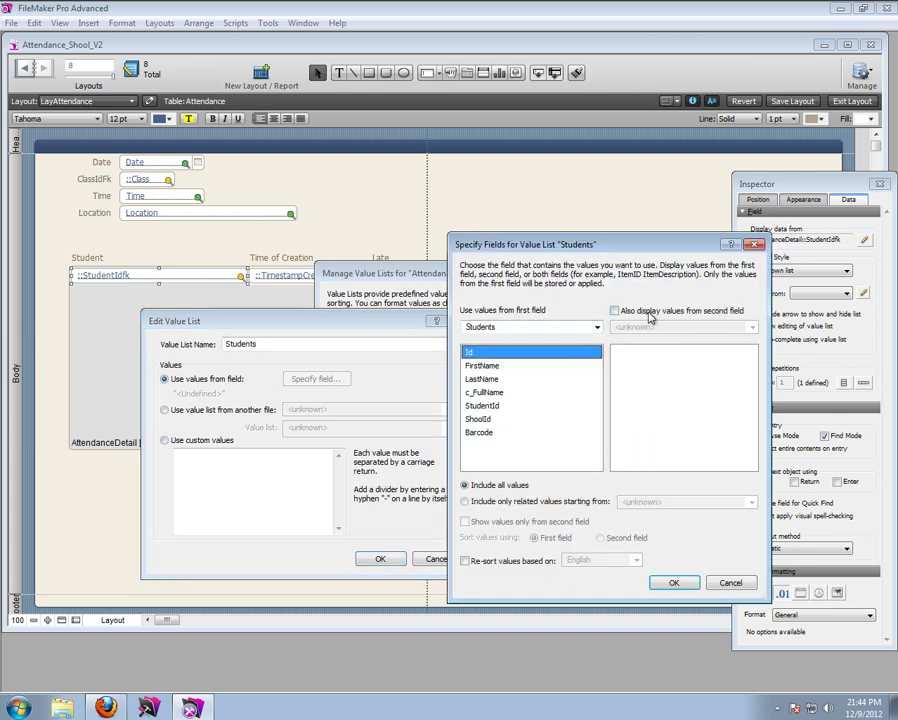
Step: Add c_FullName as the Students list's second field, show values only from it, and apply the list to StudentIdfk
left_click(614, 311)
left_click(645, 396)
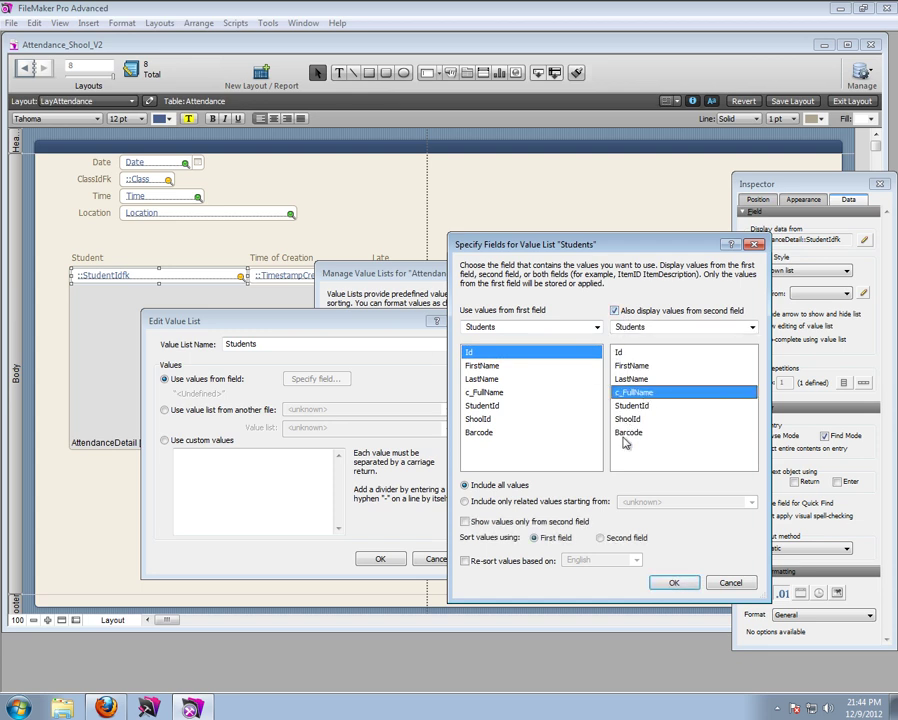
left_click(532, 524)
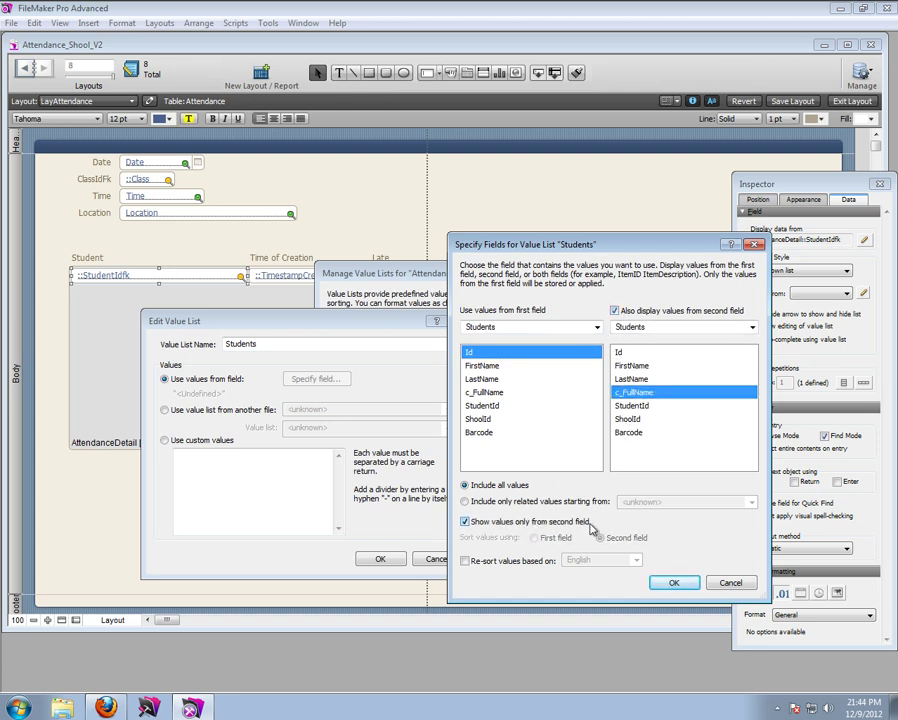
left_click(674, 582)
left_click(380, 558)
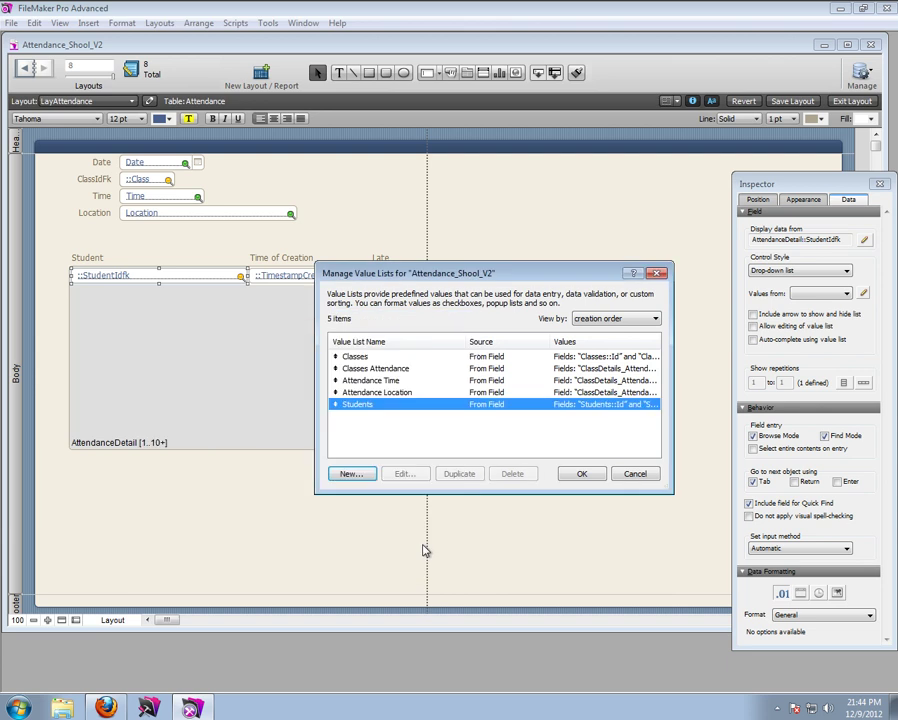
left_click(581, 473)
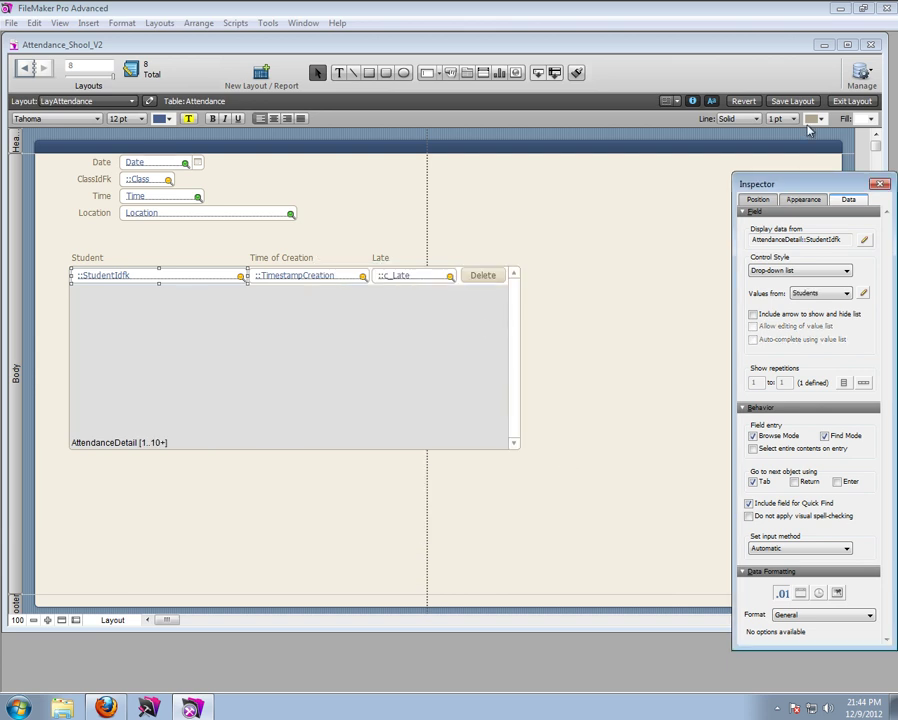
Step: Switch to Browse mode and record the first listed student in the portal's first row
key("ctrl+b")
left_click(199, 258)
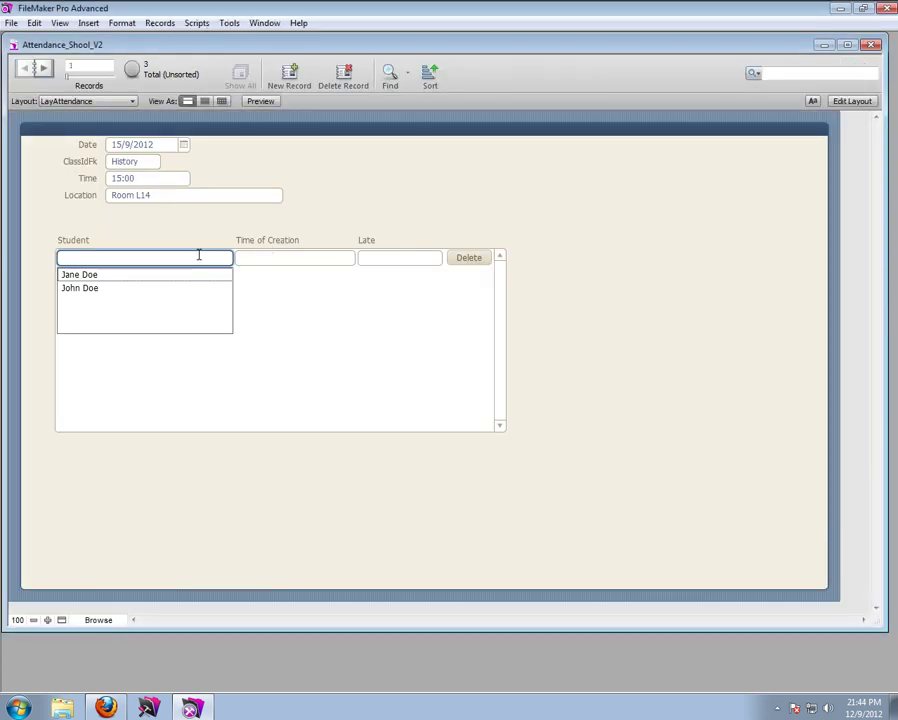
left_click(106, 275)
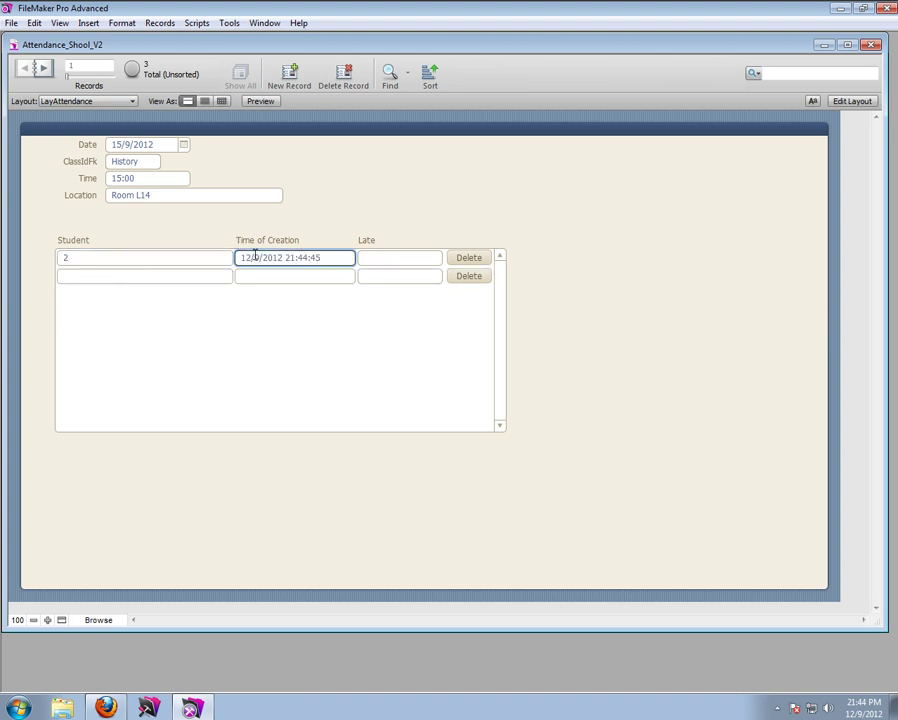
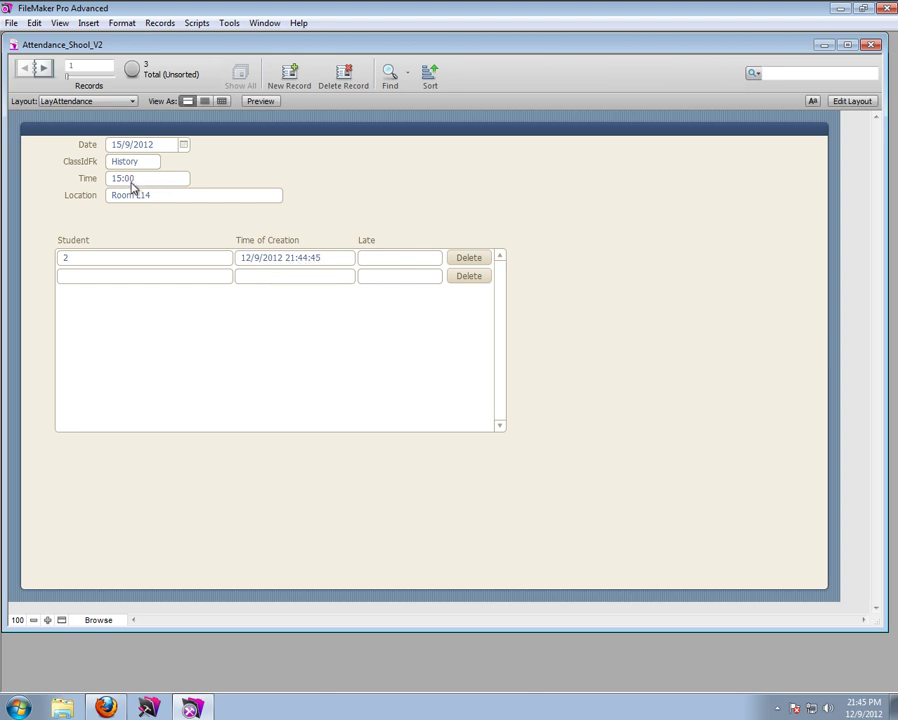
Step: Open the calculation definition of the c_Late field in the AttendanceDetail table
key("ctrl+shift+d")
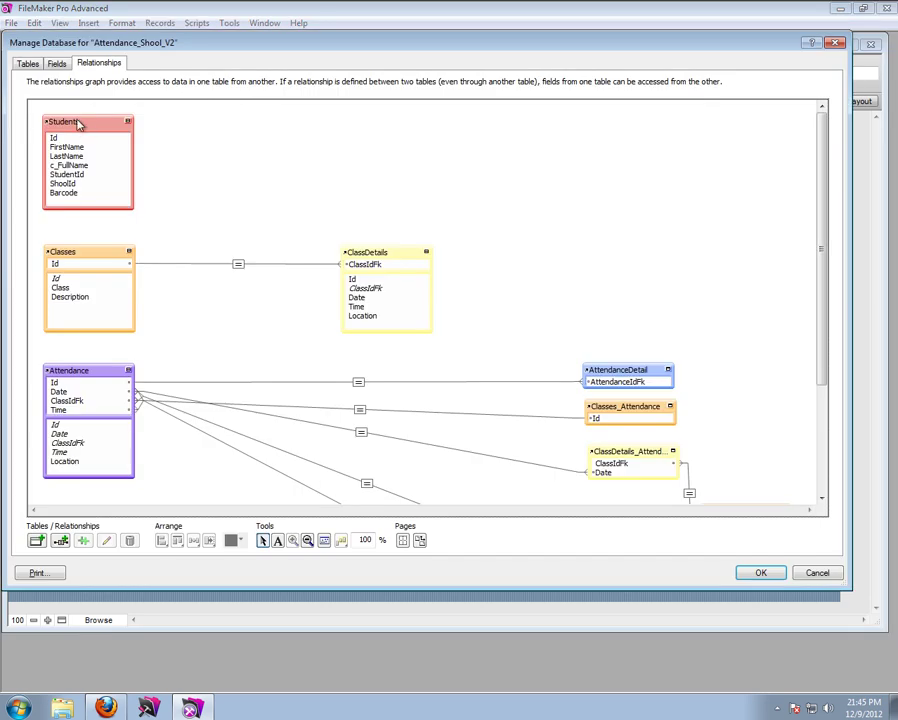
left_click(57, 64)
left_click(90, 88)
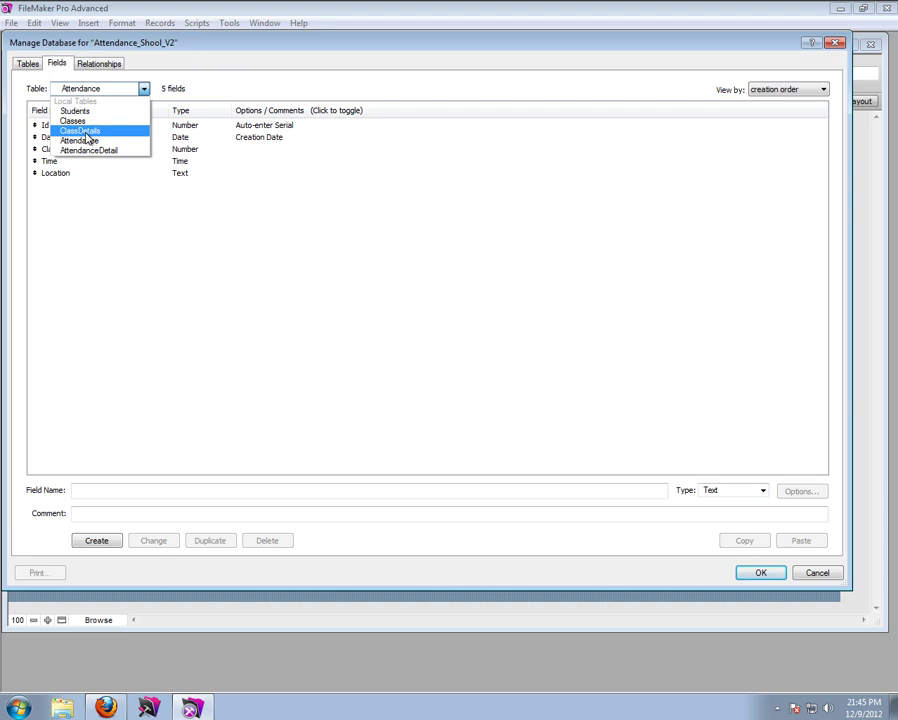
left_click(88, 150)
left_click(63, 176)
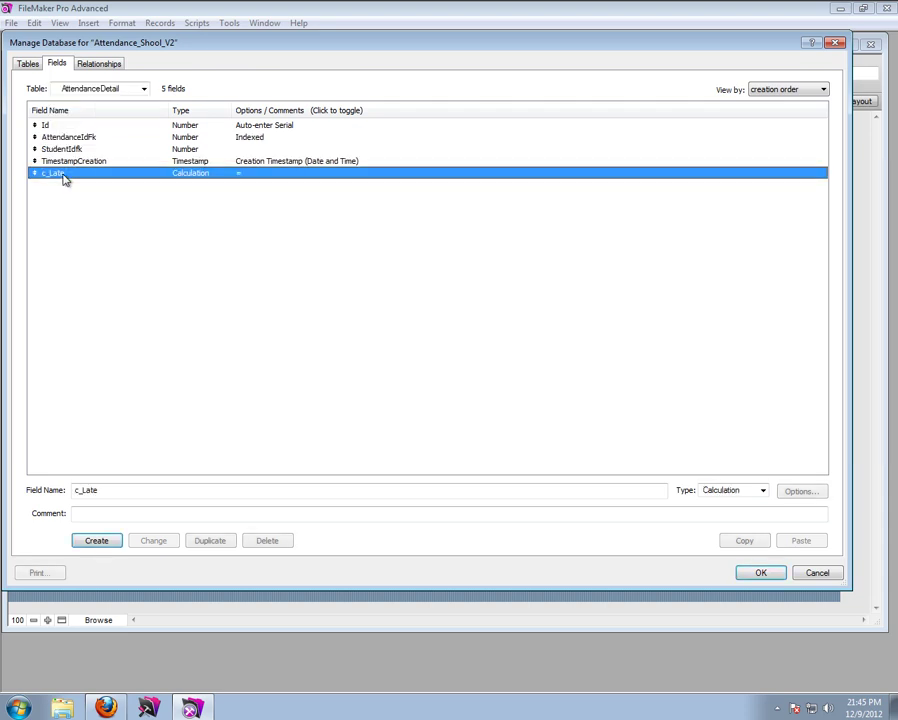
double_click(63, 176)
left_click_drag(300, 192, 301, 208)
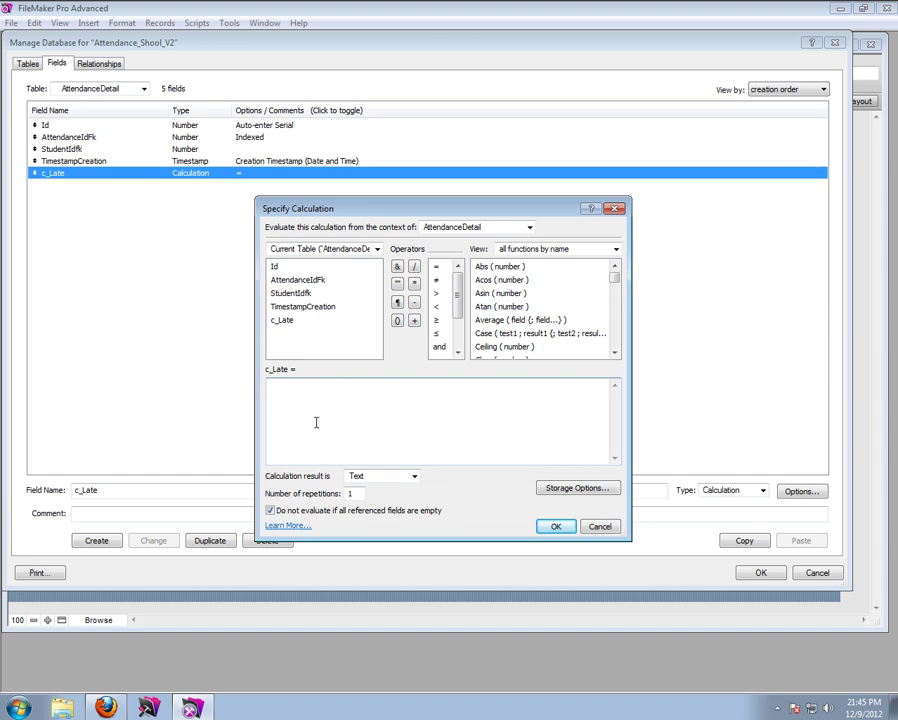
Step: Find the Timestamp ( date ; time ) function among the timestamp functions and insert it into the c_Late formula
left_click(543, 254)
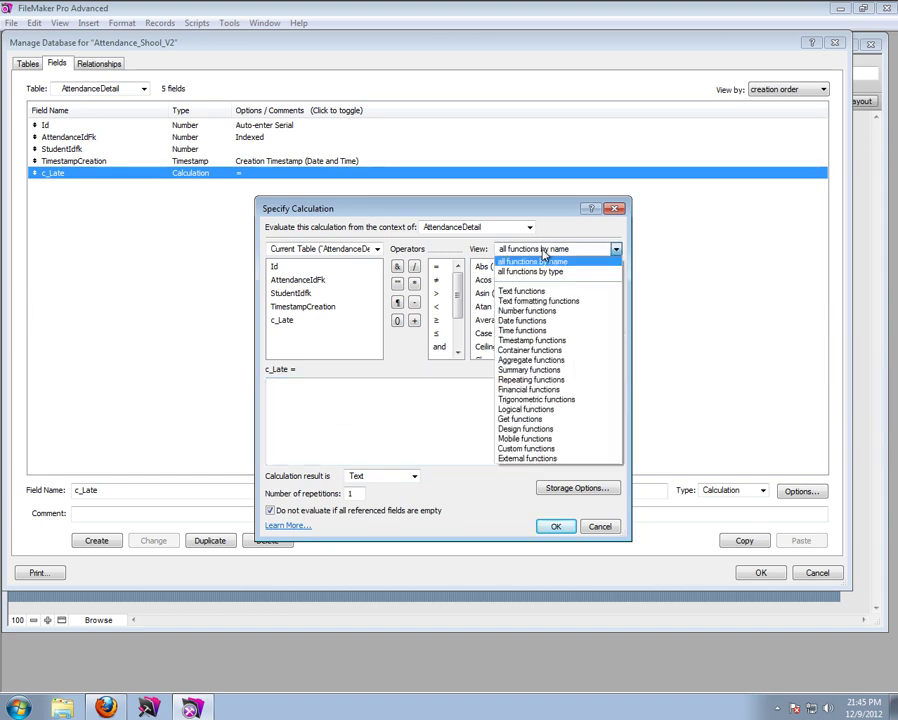
left_click(532, 334)
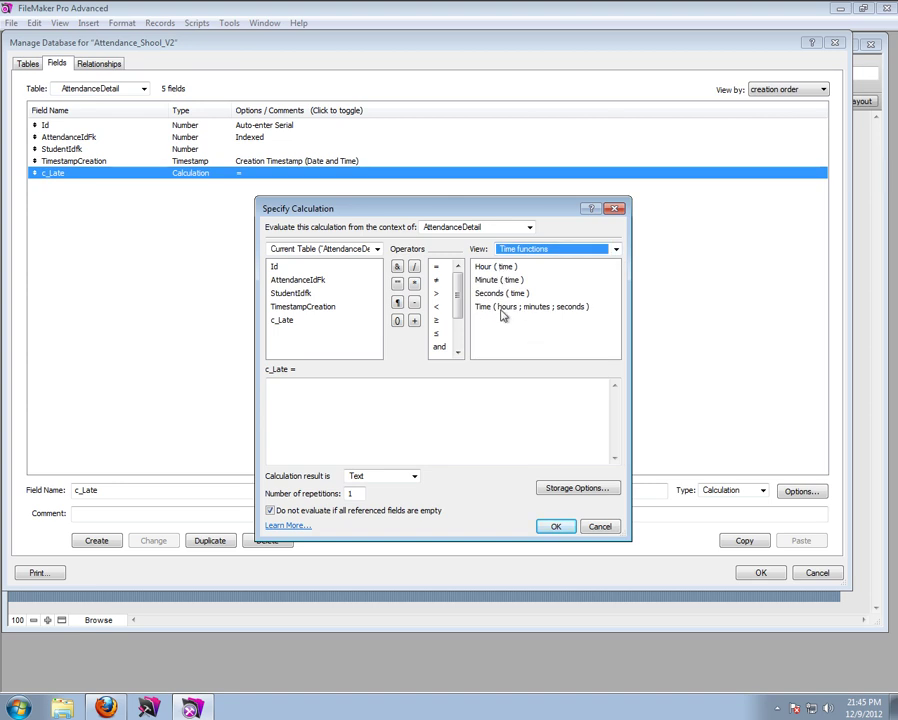
left_click(524, 308)
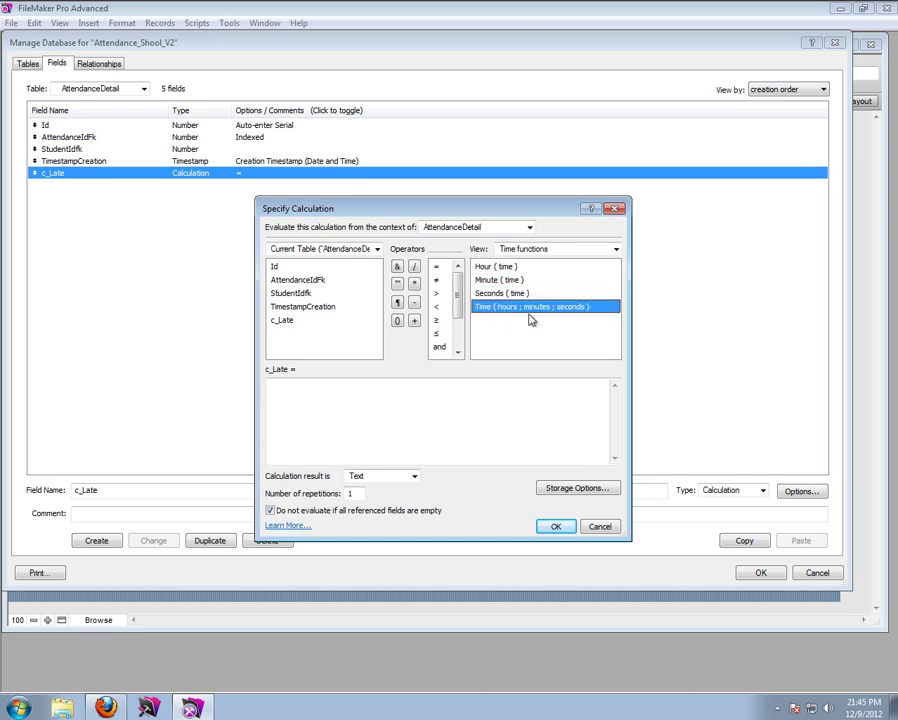
left_click(616, 250)
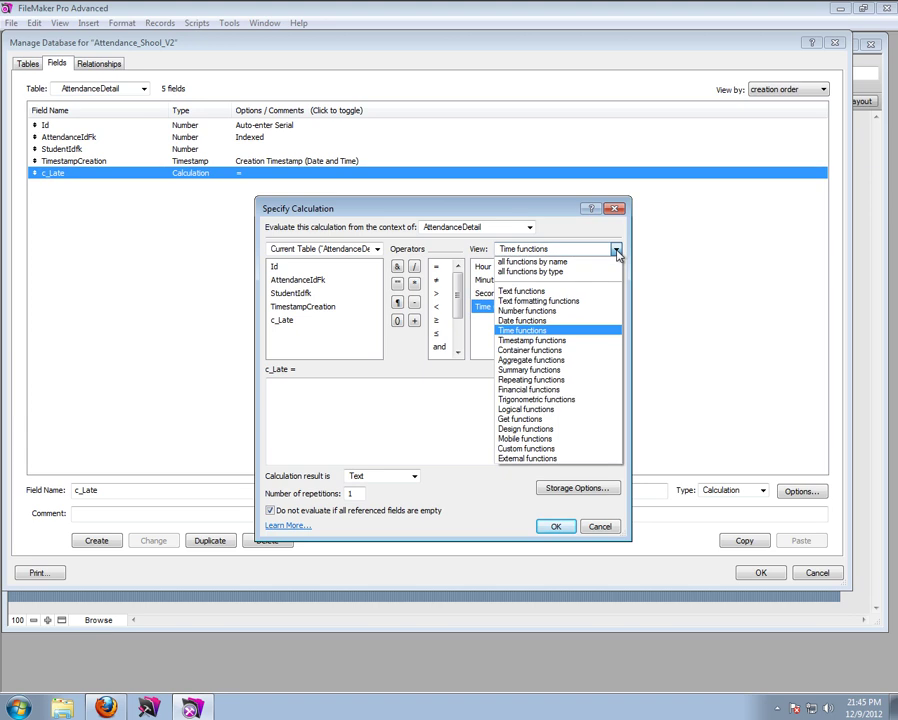
left_click(558, 341)
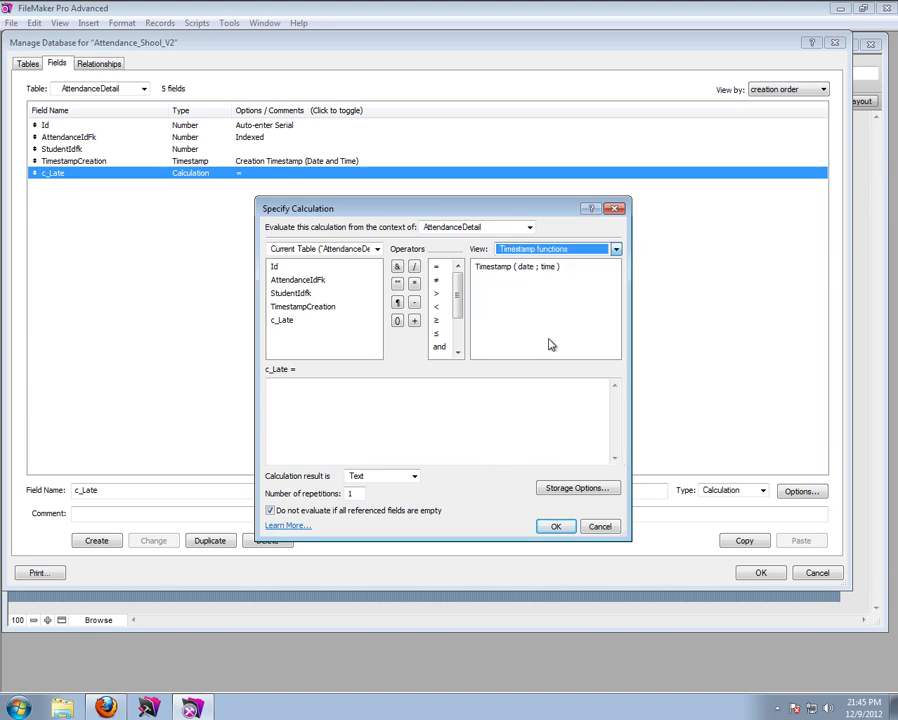
left_click(500, 268)
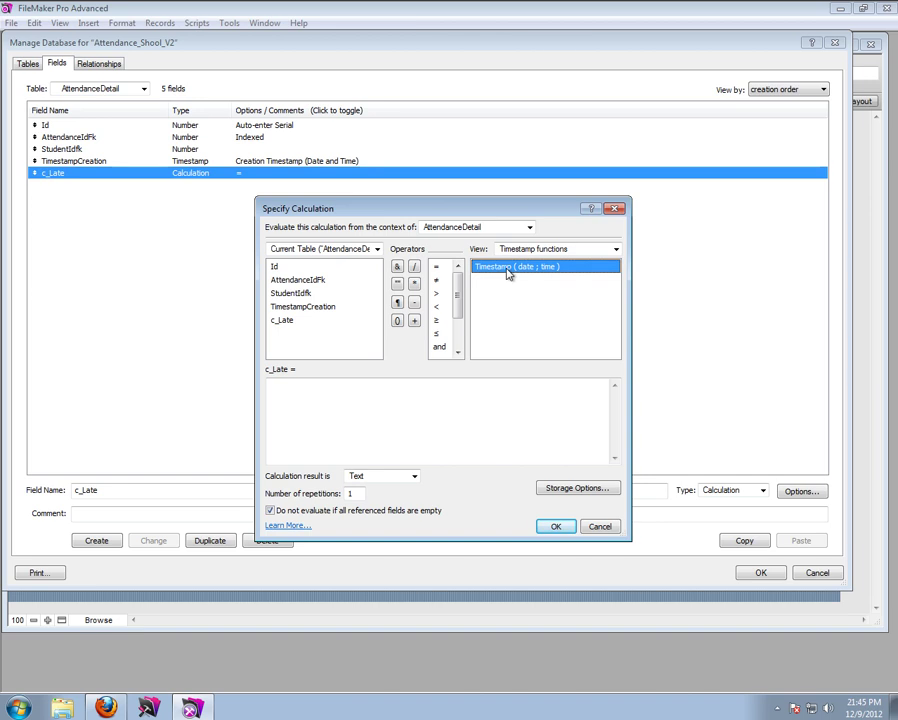
left_click(615, 250)
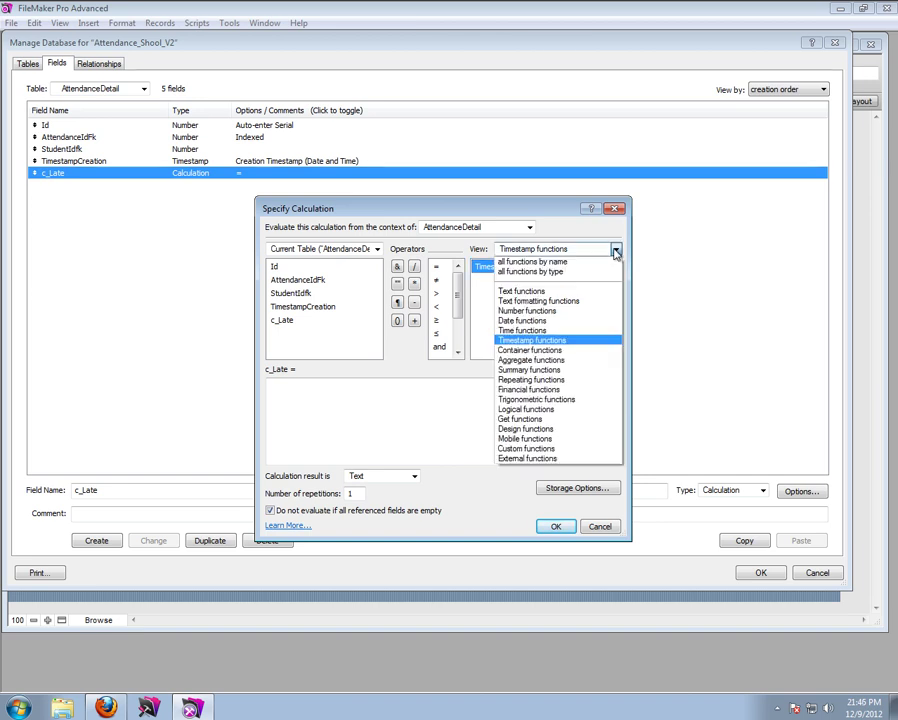
left_click(615, 250)
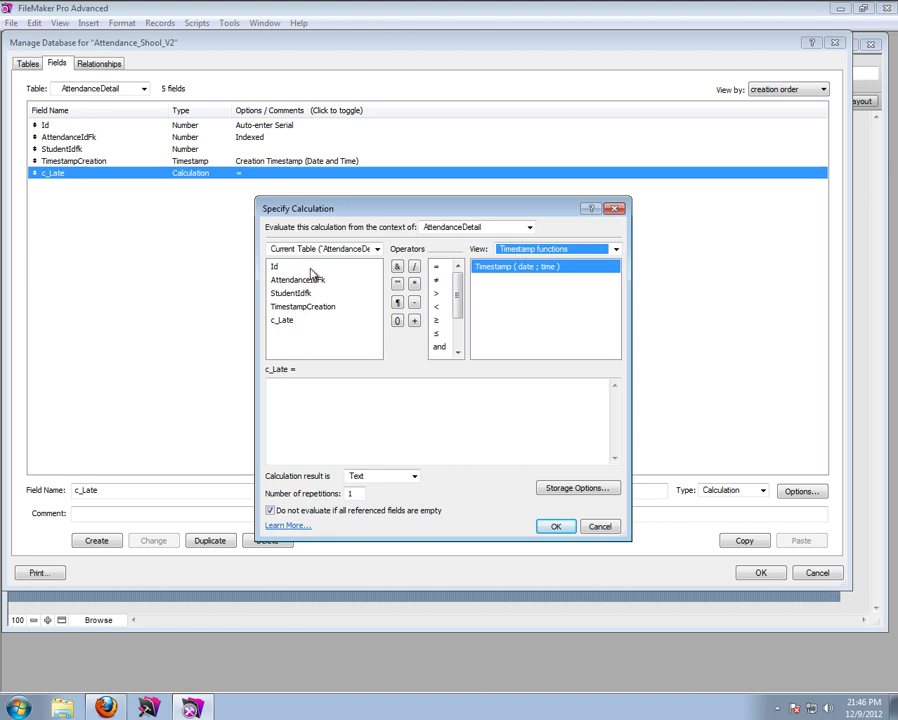
left_click(377, 249)
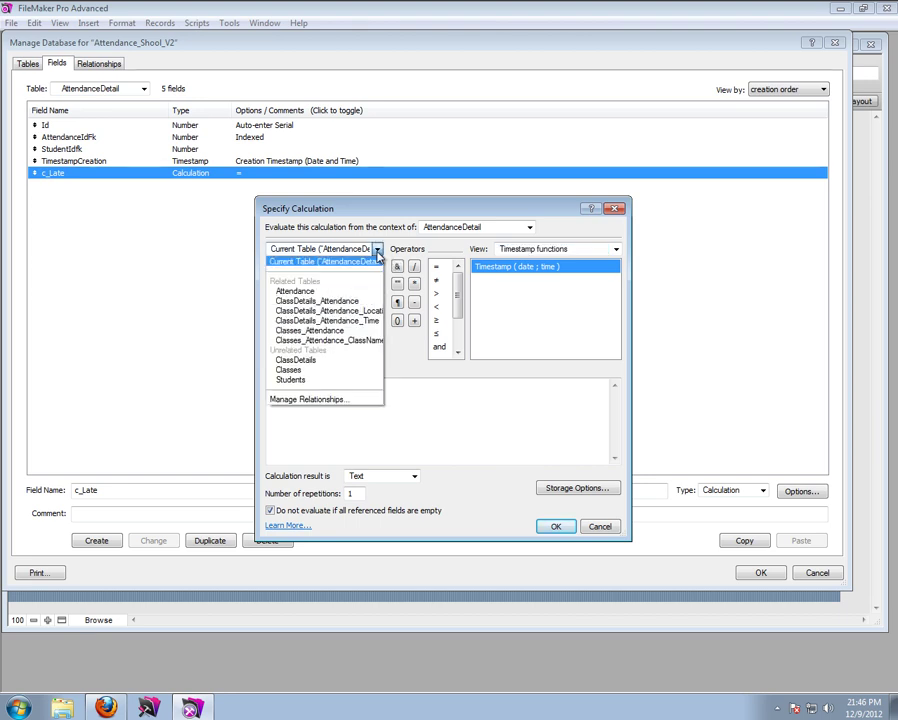
left_click(378, 256)
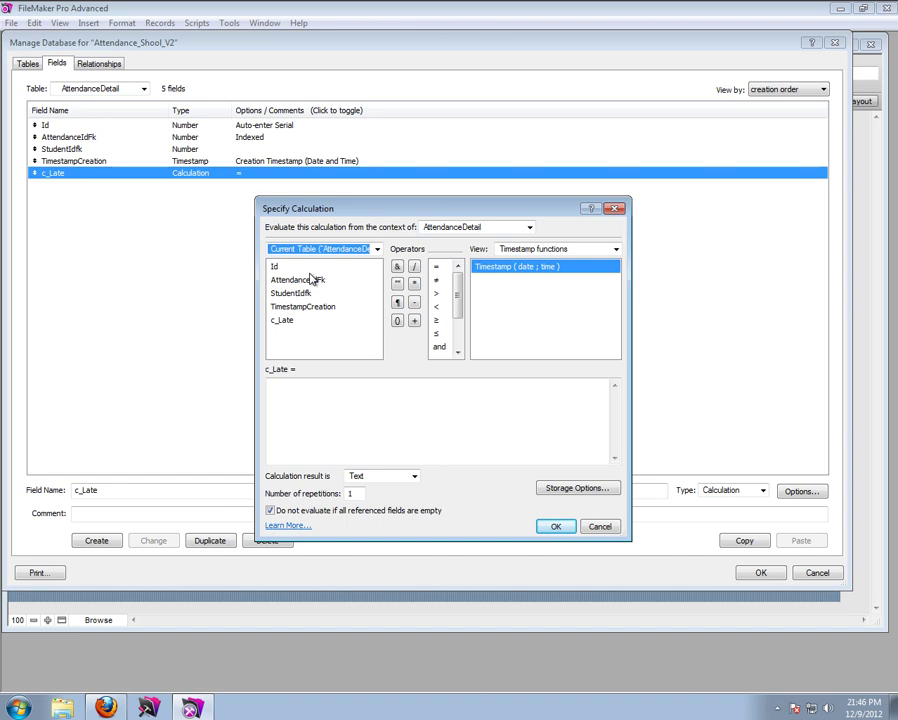
double_click(509, 272)
Step: Replace the Timestamp function's date and time placeholders with Attendance::Date and Attendance::Time
left_click(320, 394)
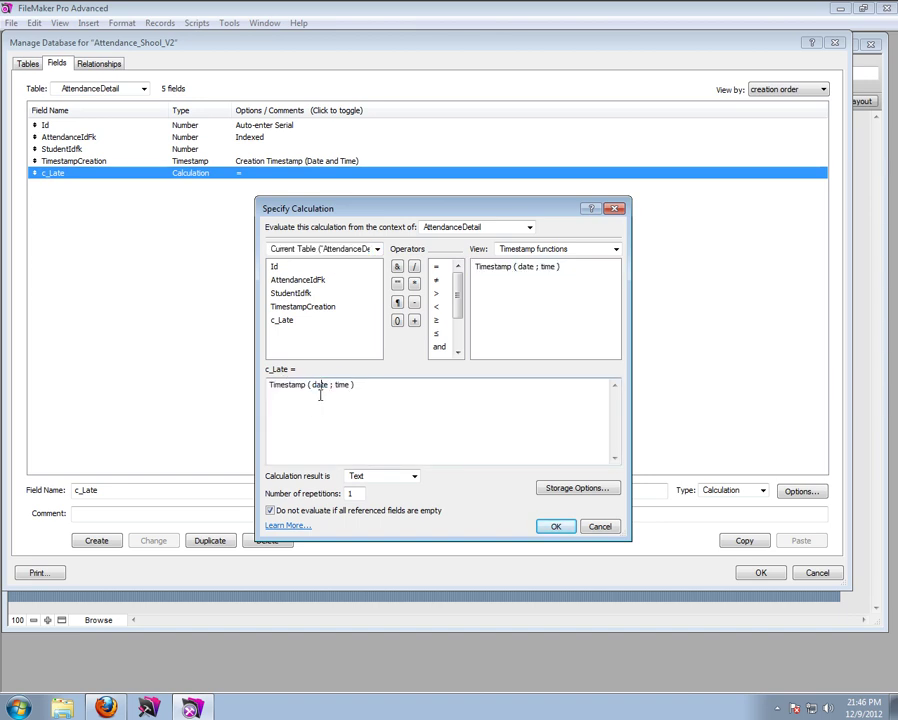
left_click(379, 249)
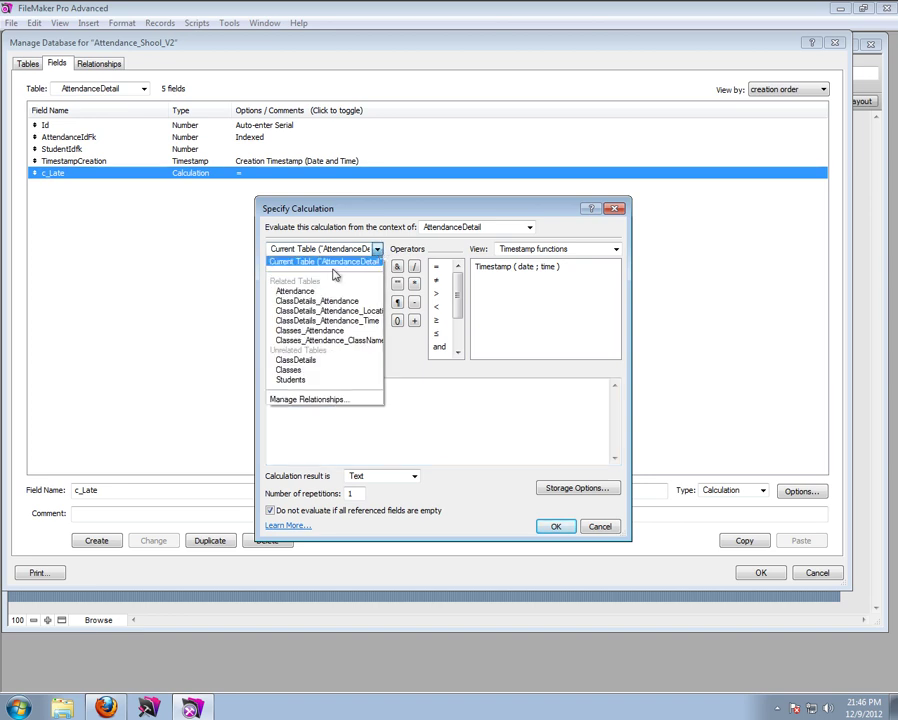
left_click(300, 287)
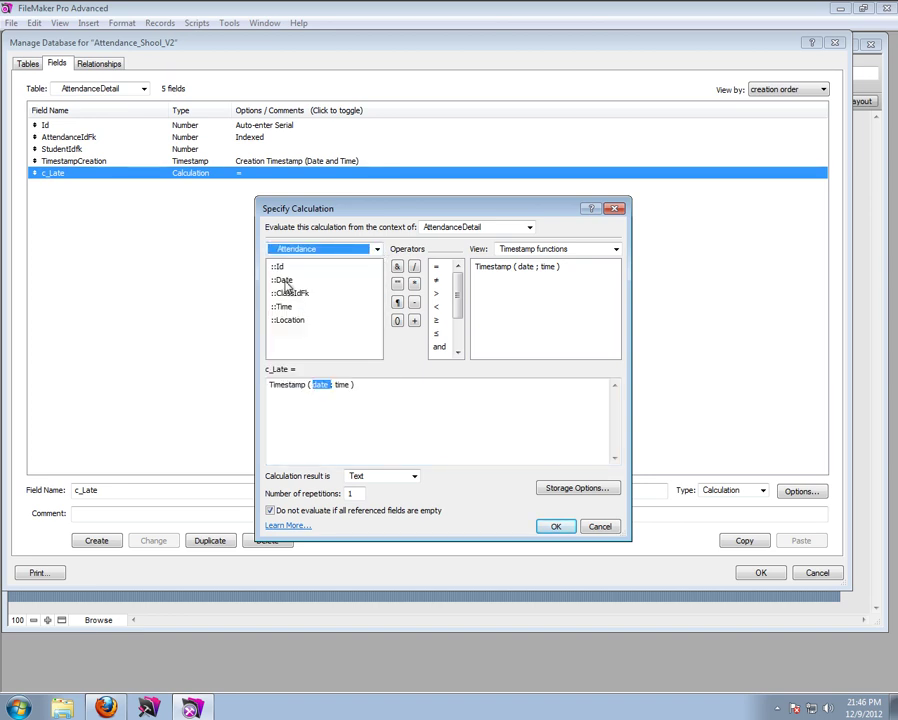
double_click(285, 282)
double_click(386, 385)
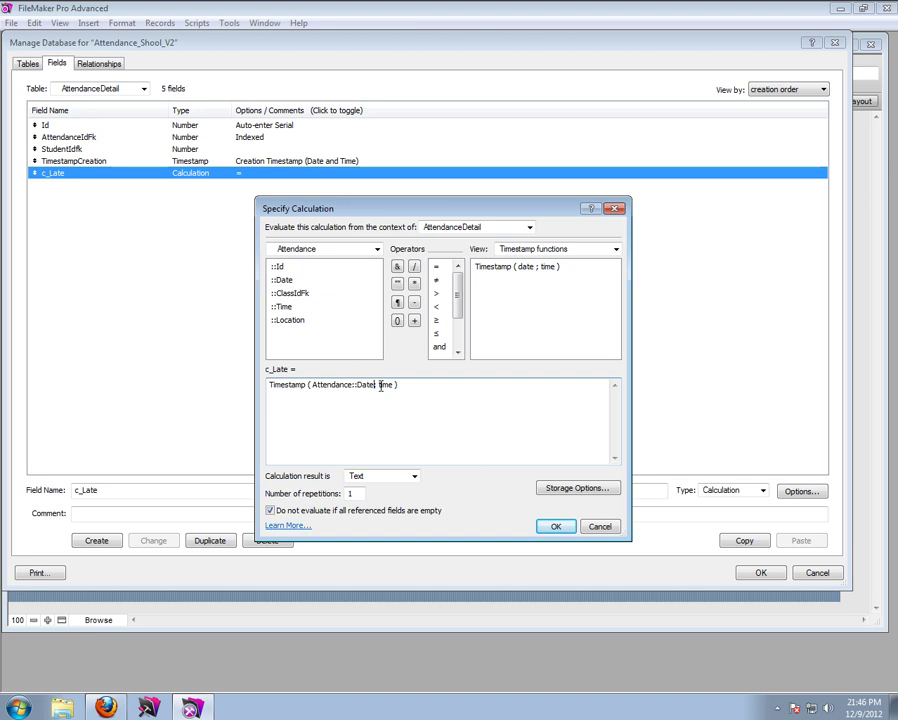
double_click(283, 306)
Step: Complete the formula as If (TimestampCreation > Timestamp ( Attendance::Date; Attendance::Time) ; "Late" ; "" )
left_click(376, 249)
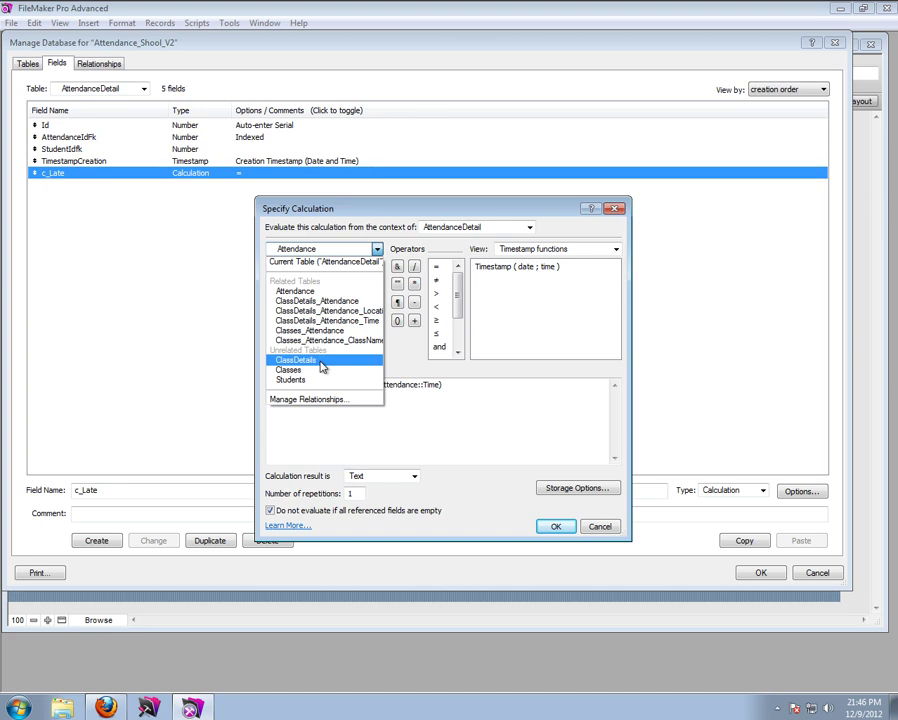
left_click(316, 263)
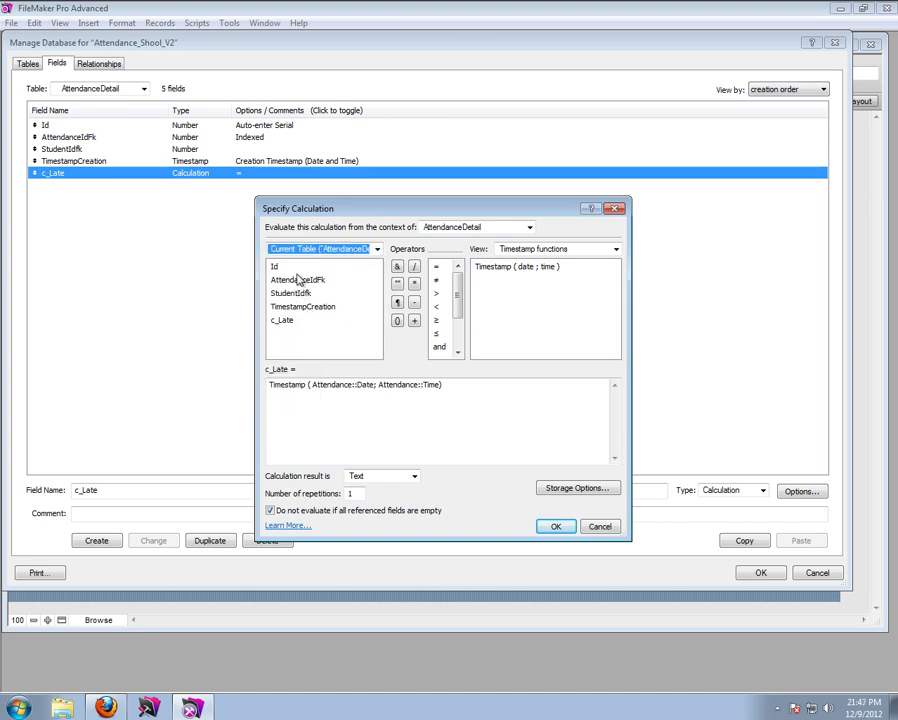
left_click(302, 307)
left_click(268, 388)
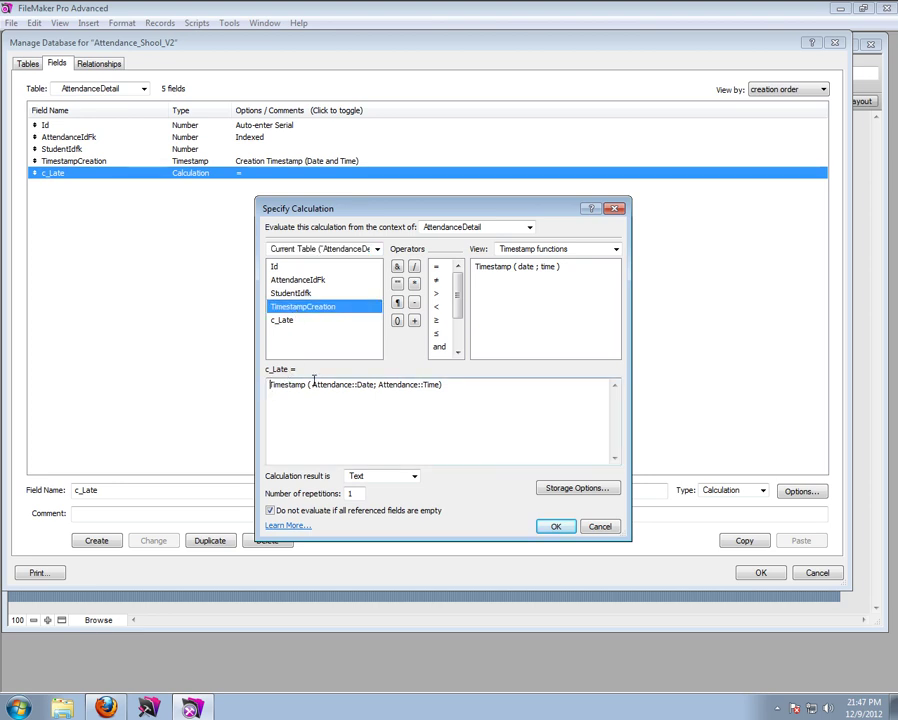
double_click(302, 307)
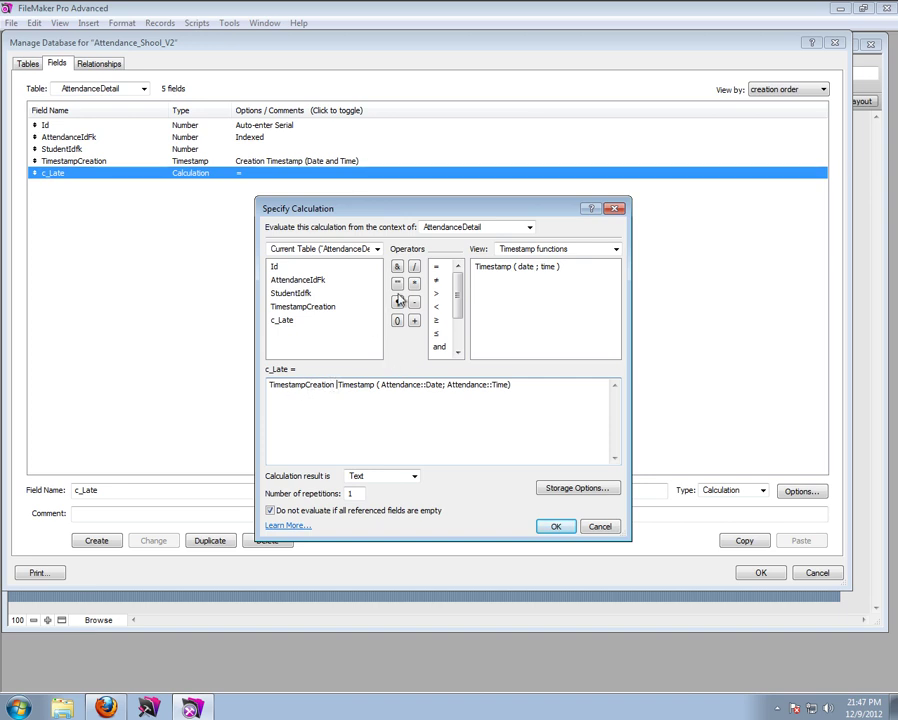
double_click(436, 294)
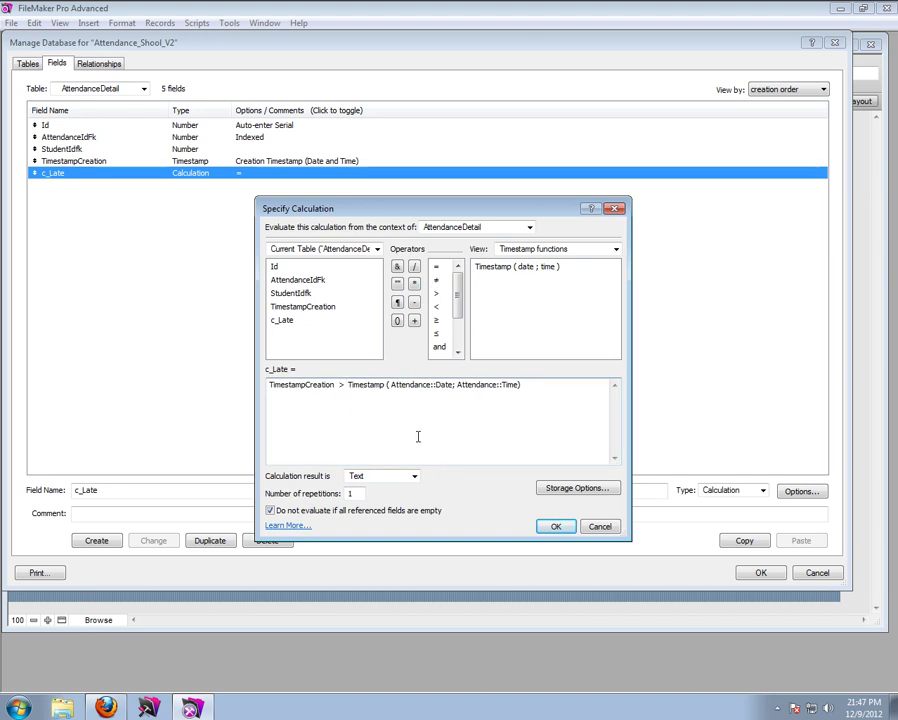
left_click(268, 385)
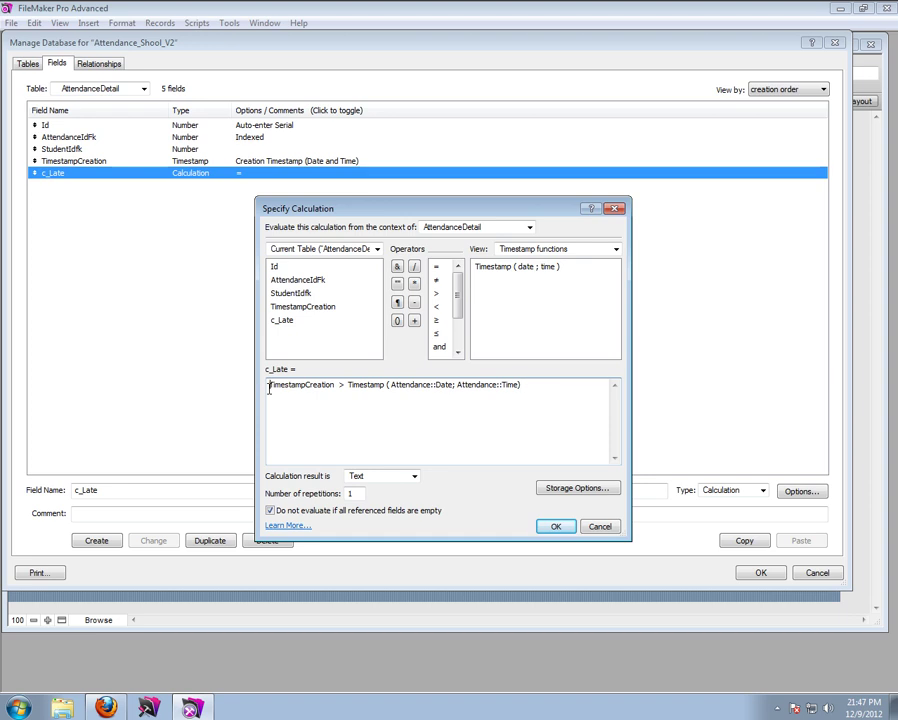
type("If (")
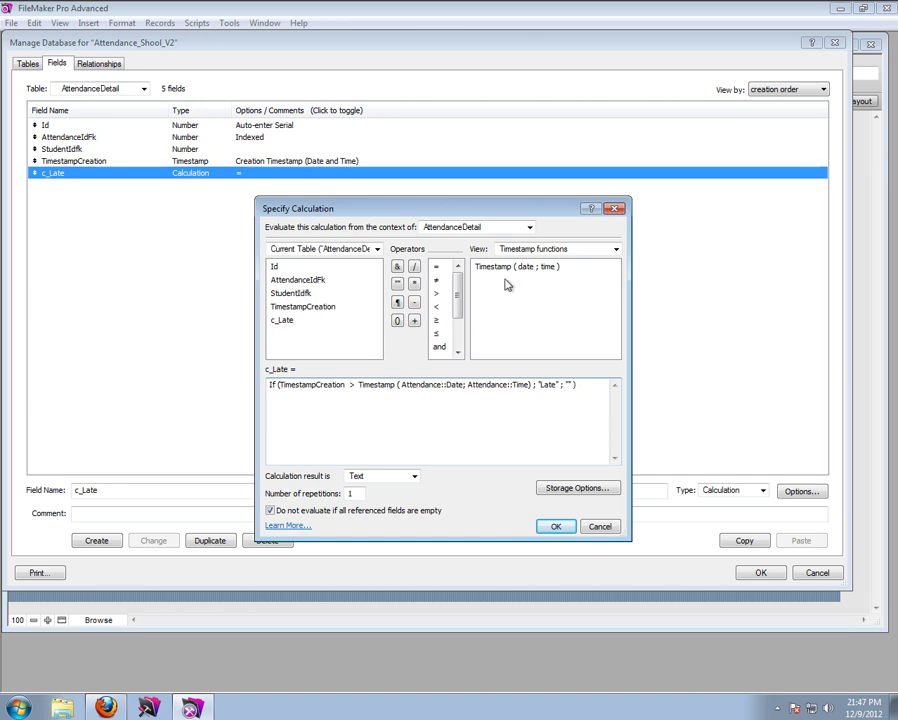
Step: Look up the If function among all functions by name and insert its template below the finished formula
left_click(615, 249)
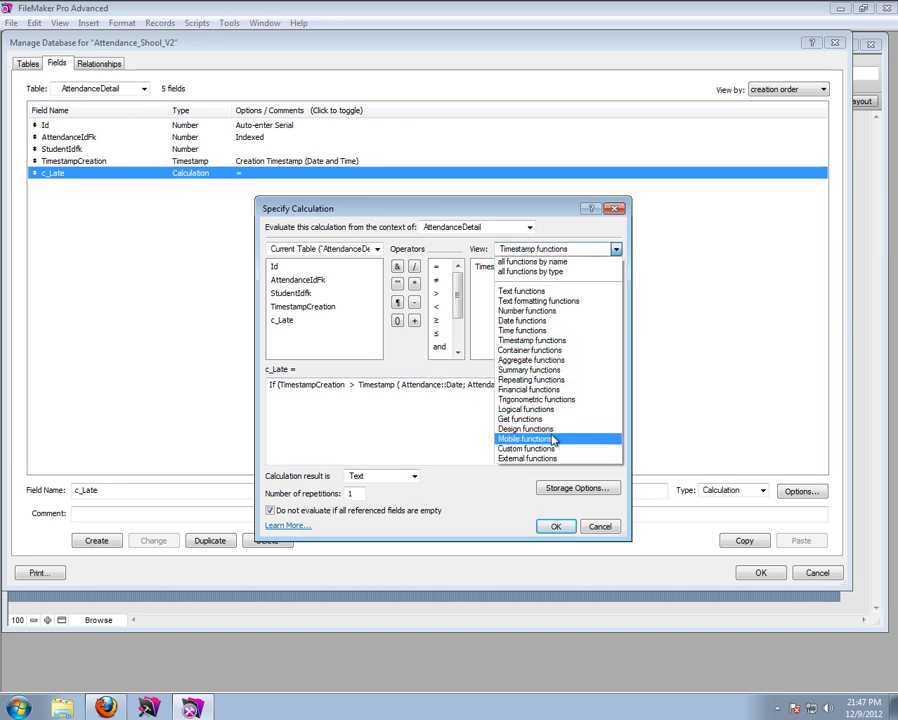
left_click(531, 262)
left_click(493, 284)
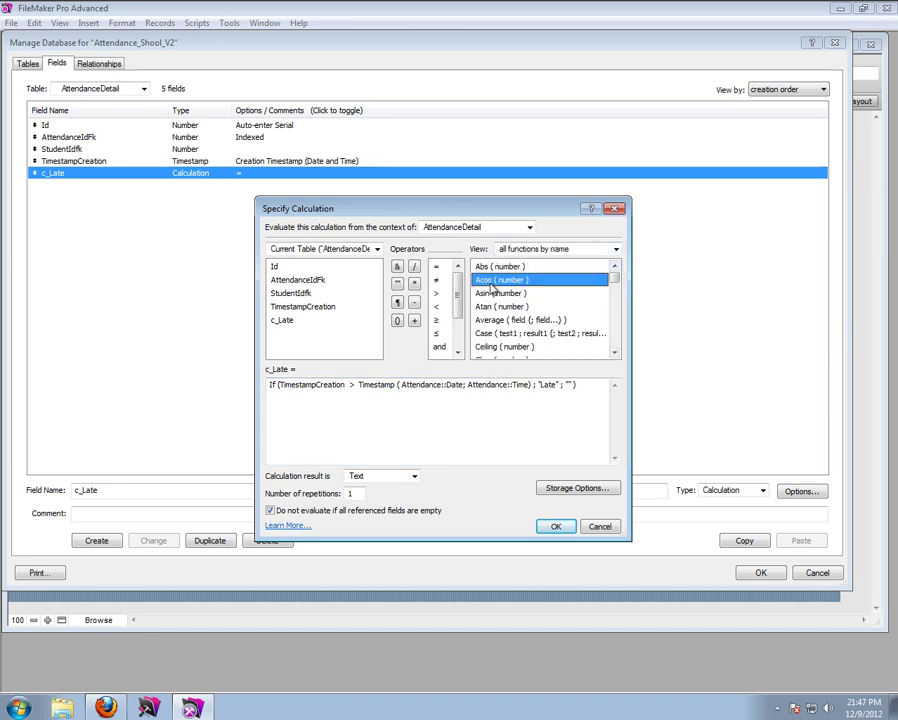
key("i")
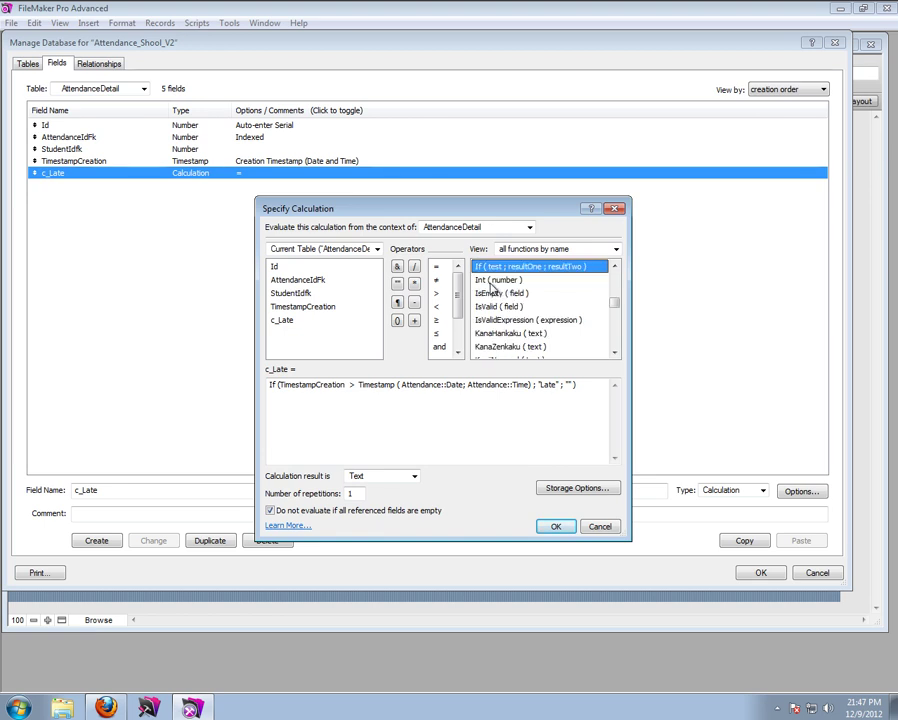
left_click(522, 384)
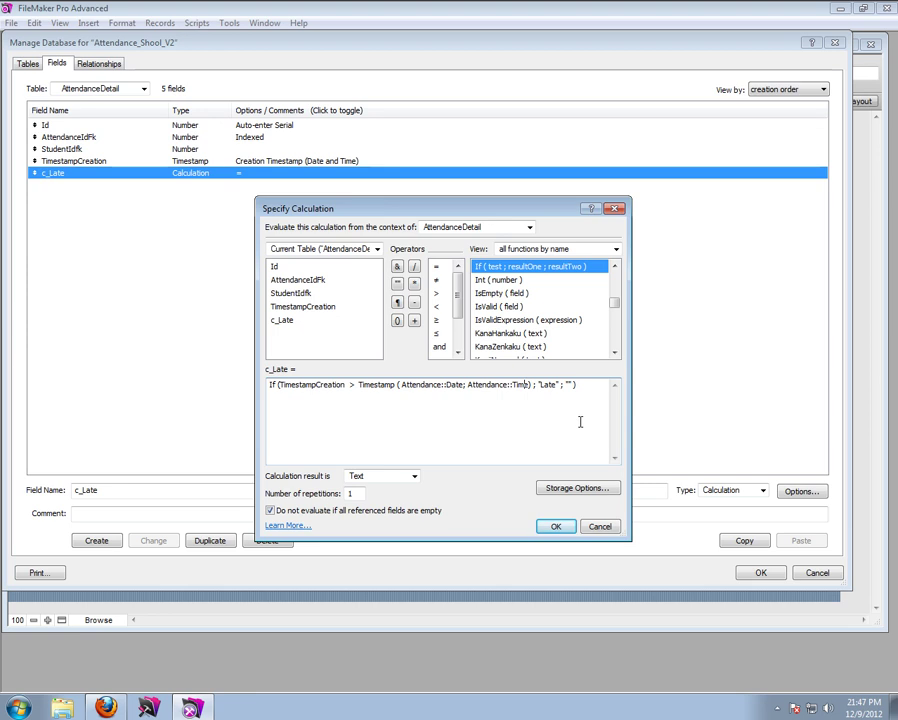
left_click(599, 388)
key("Return")
double_click(490, 266)
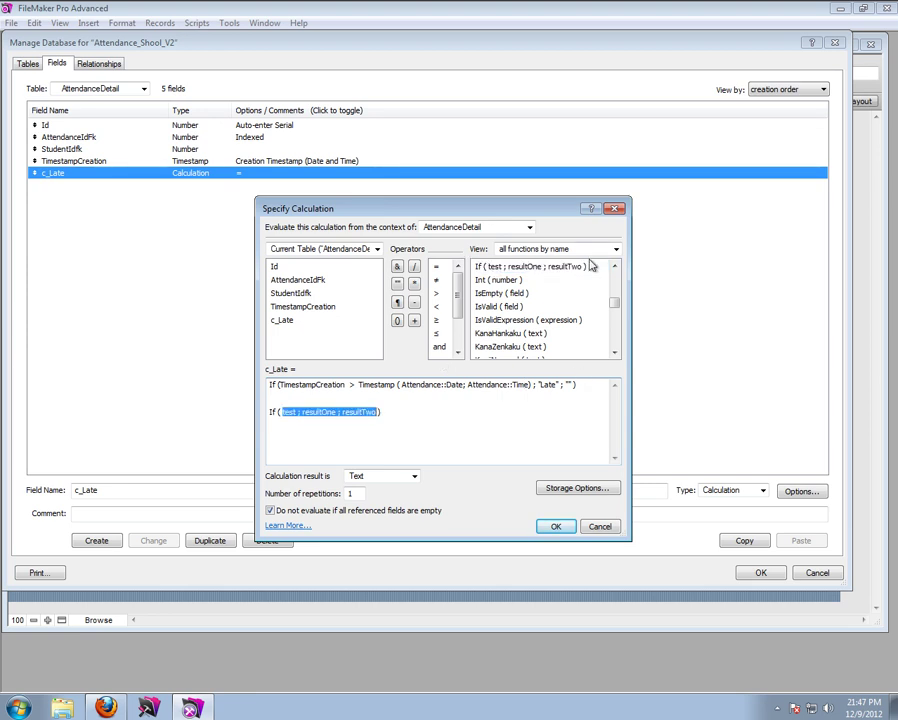
Step: Examine the If template's test, resultOne and resultTwo arguments, and delete the template from the formula
left_click(388, 410)
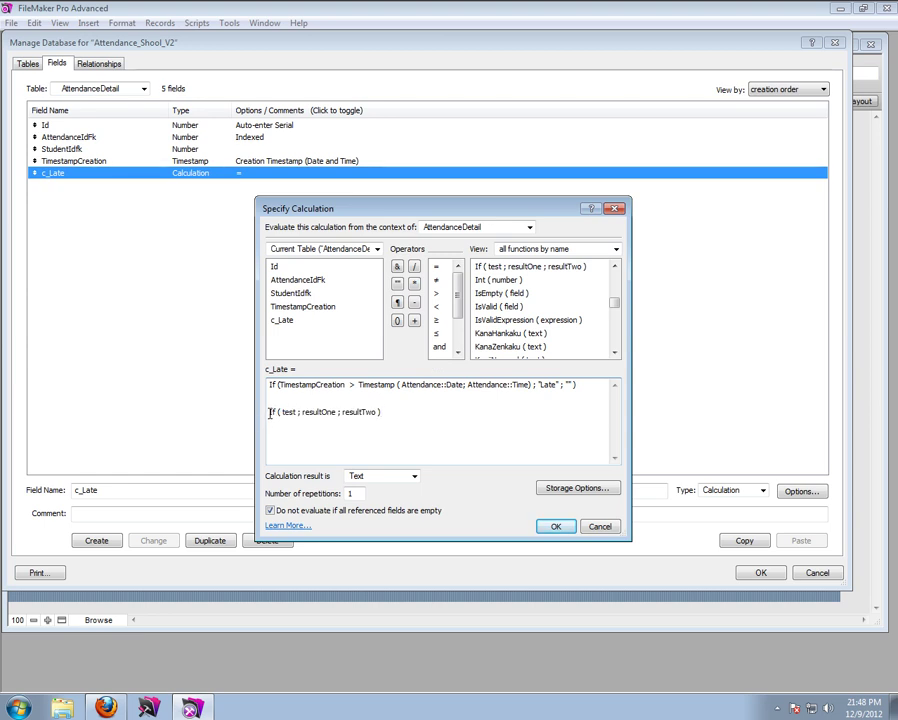
double_click(287, 412)
double_click(318, 411)
double_click(352, 411)
left_click(298, 412)
left_click_drag(387, 411, 194, 457)
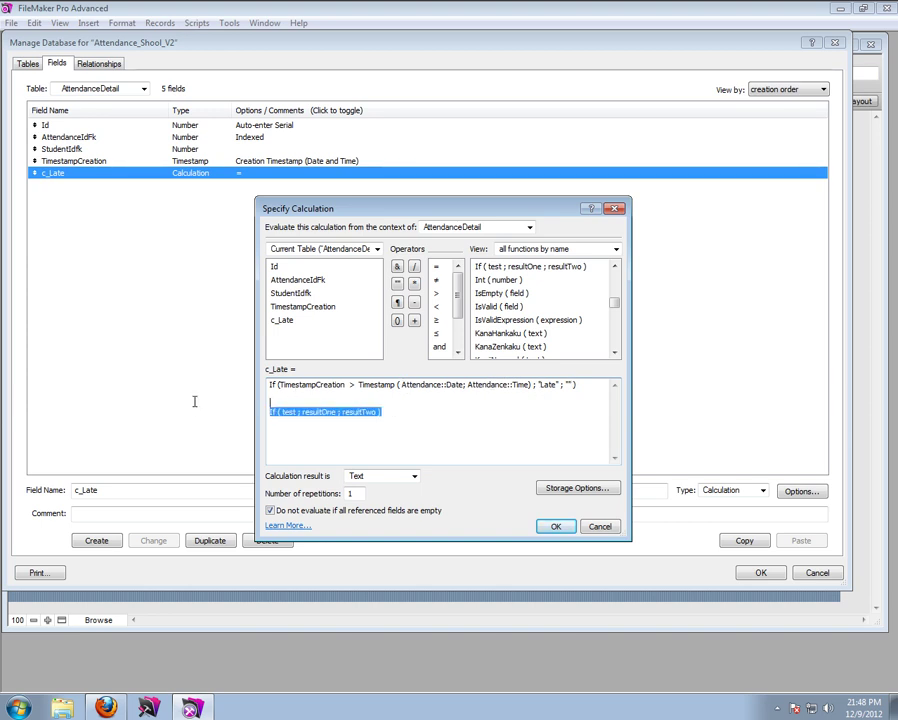
key("Delete")
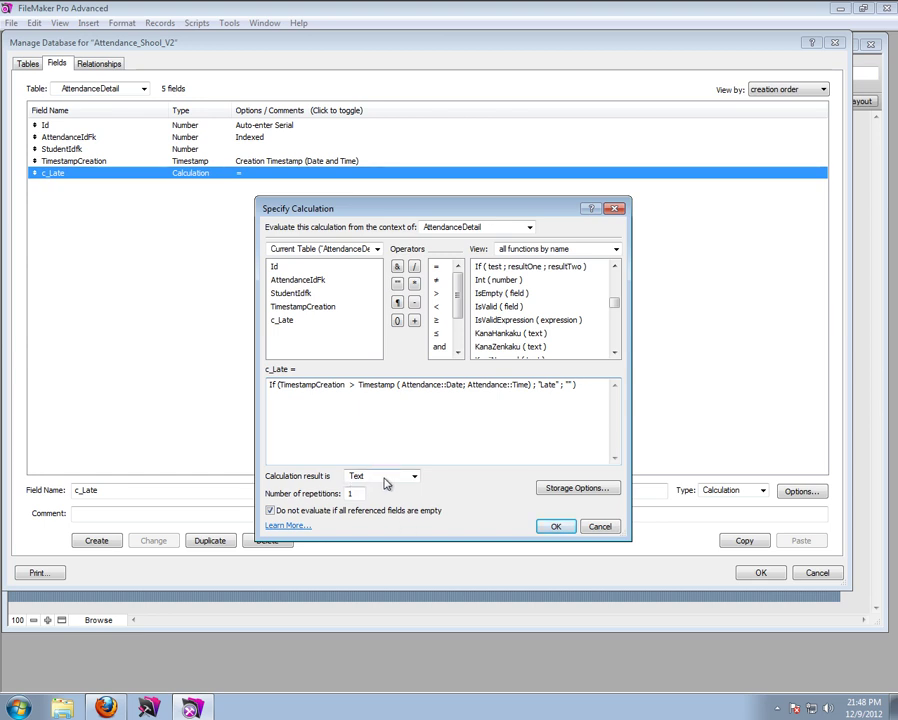
Step: Save the c_Late calculation and database changes, and check the Late field in the portal's first row
left_click(556, 526)
left_click(758, 572)
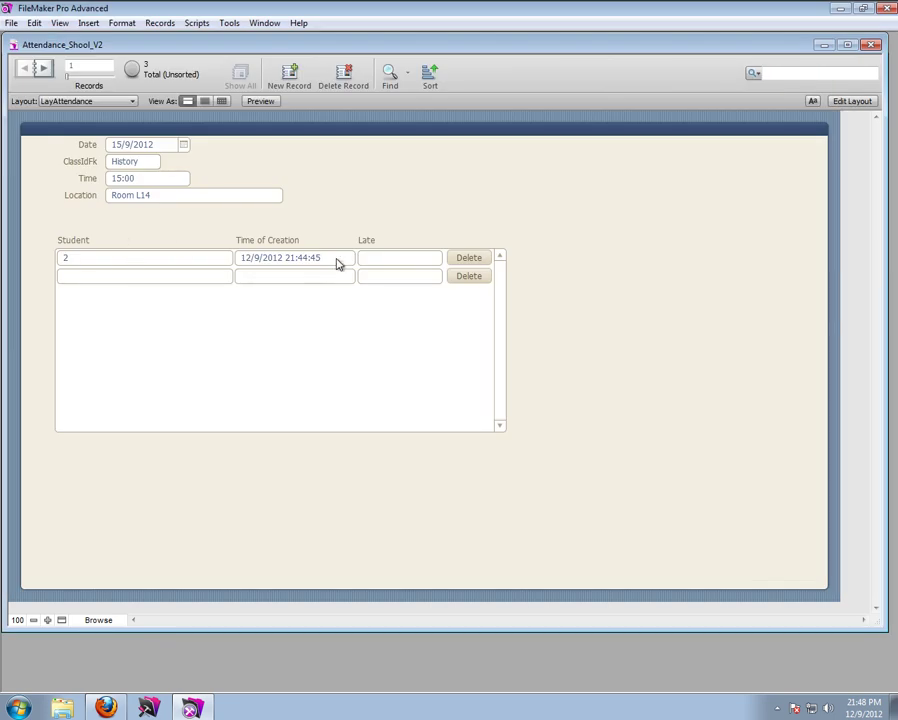
left_click(388, 259)
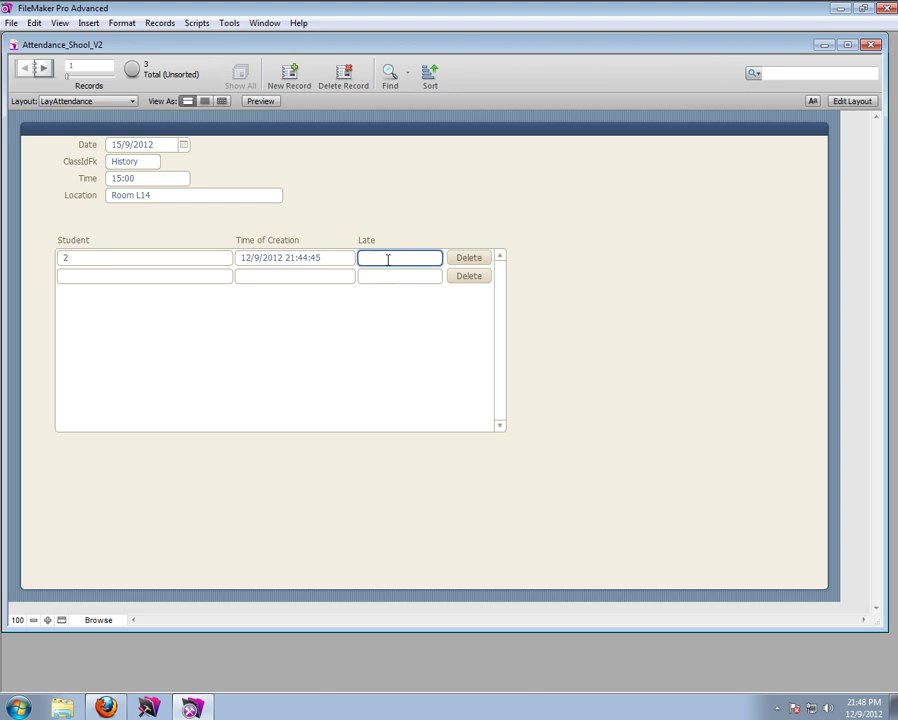
Step: Add the second listed student to the portal's next empty row in the first History attendance record
left_click(198, 276)
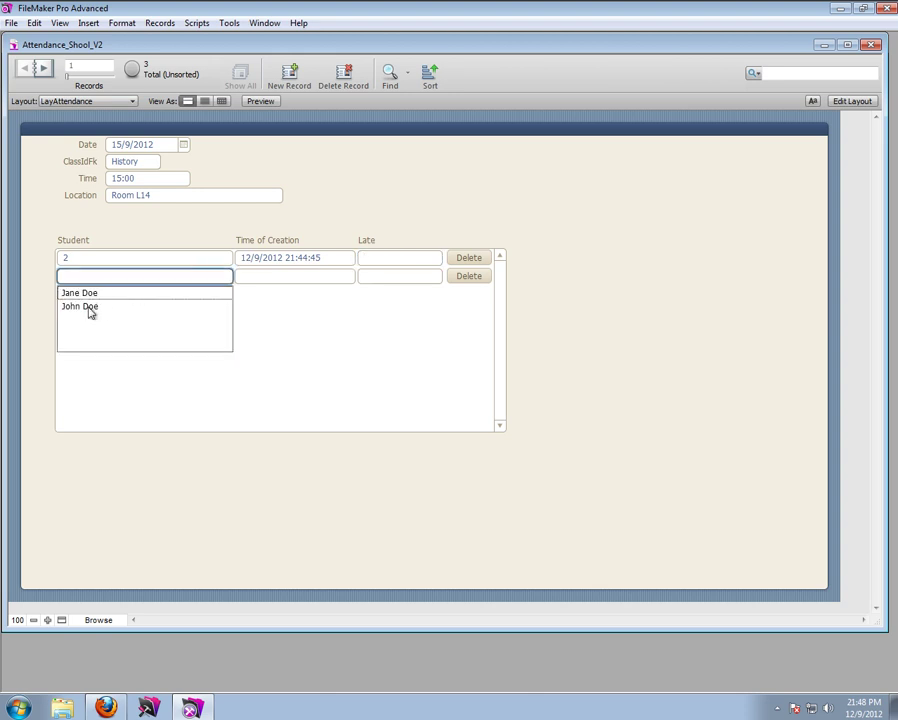
left_click(88, 309)
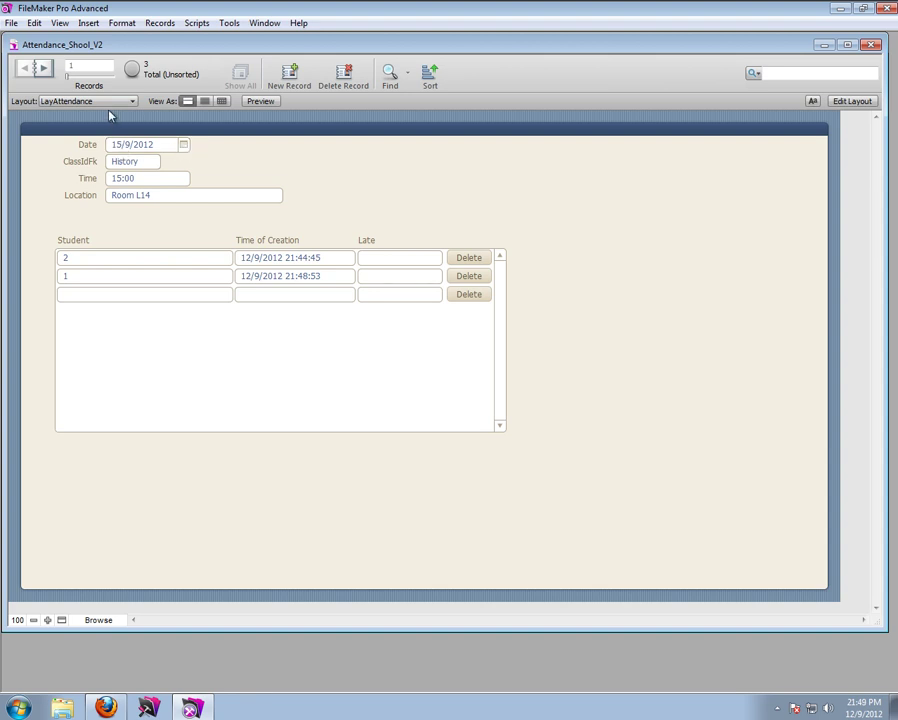
Step: In the second attendance record, set the date to 12/9/2012, class to English, time to 09:00 and location to Room 103
left_click(50, 75)
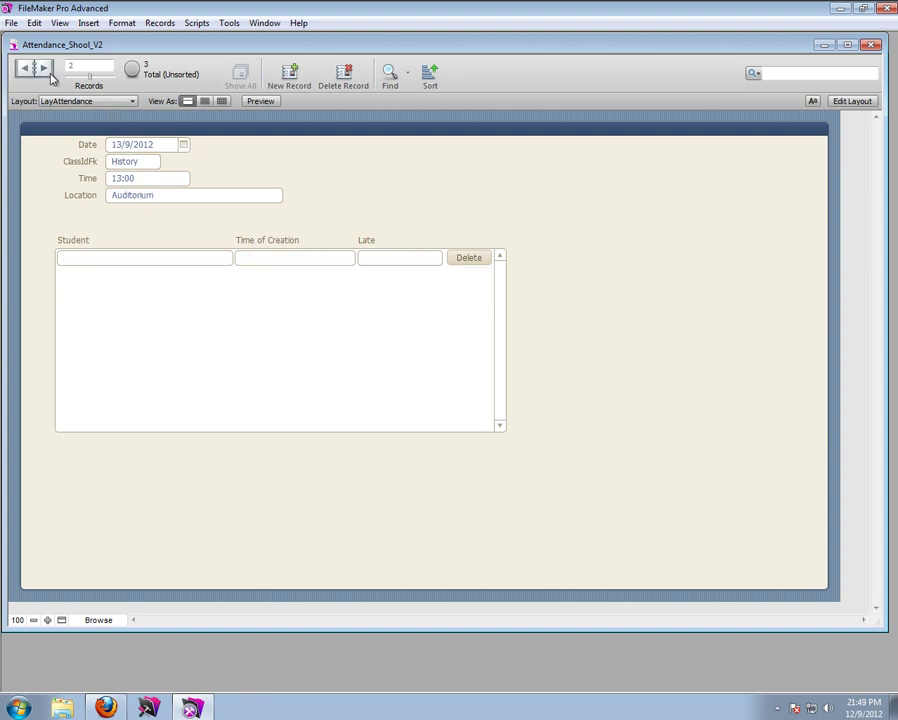
left_click(184, 144)
left_click(167, 217)
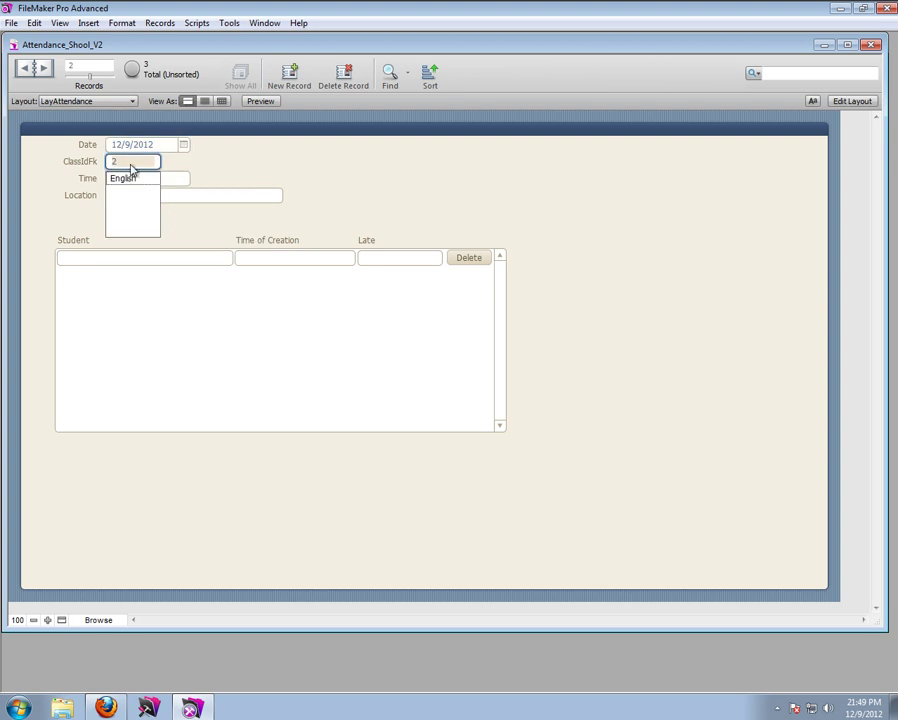
left_click(130, 178)
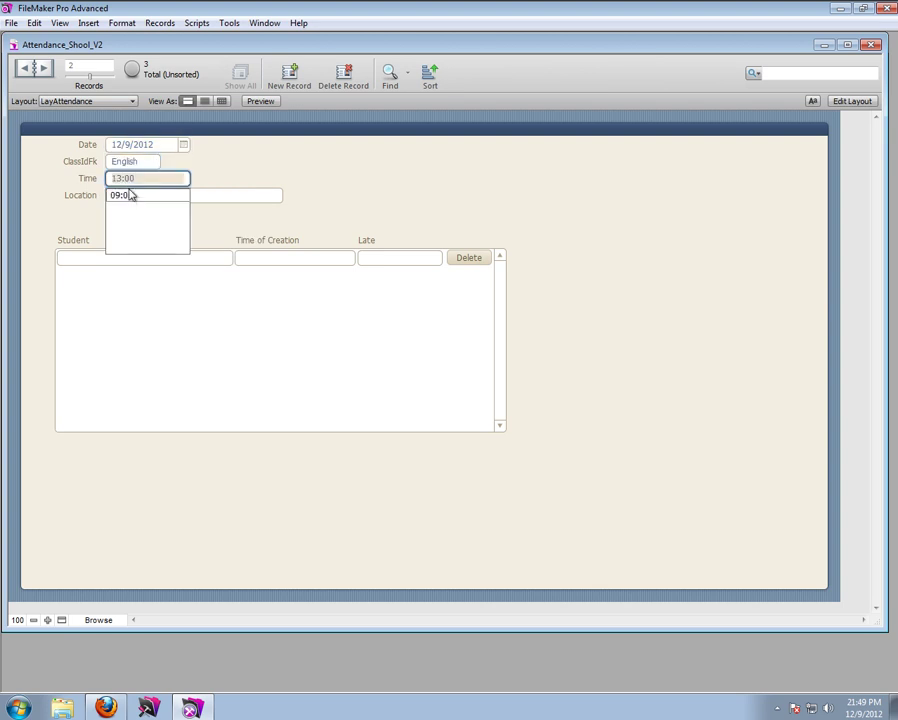
left_click(126, 197)
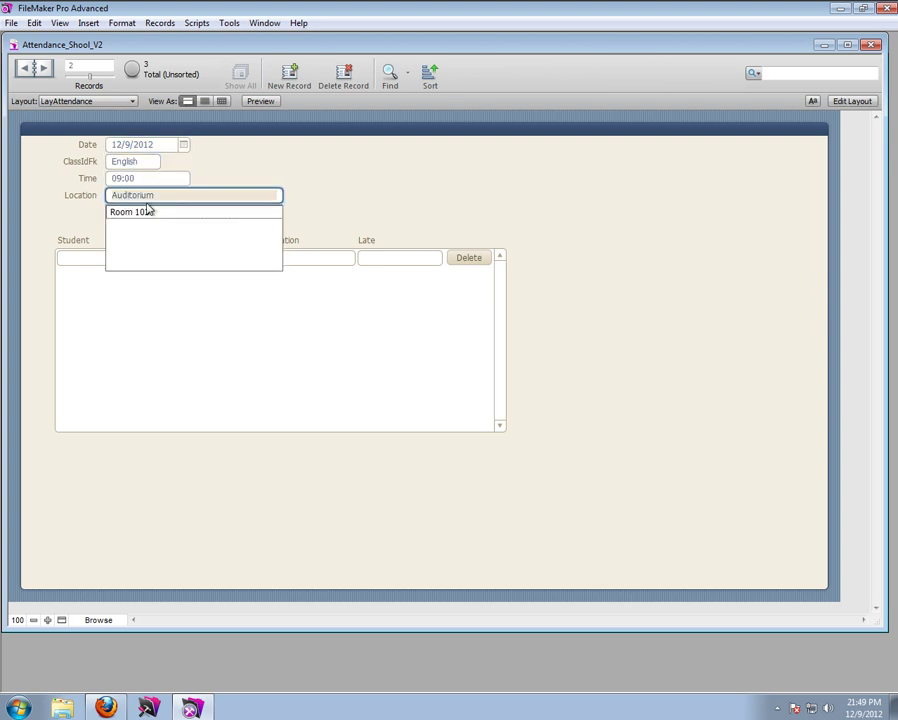
left_click(129, 214)
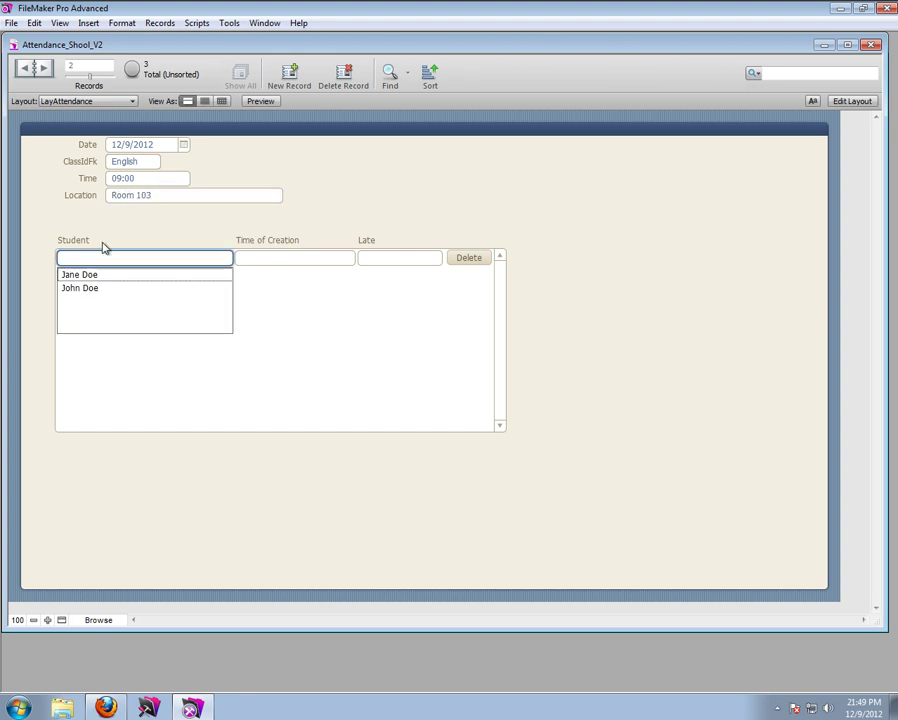
Step: Add both listed students to the English class's attendance portal, one per row, and commit the record
left_click(97, 276)
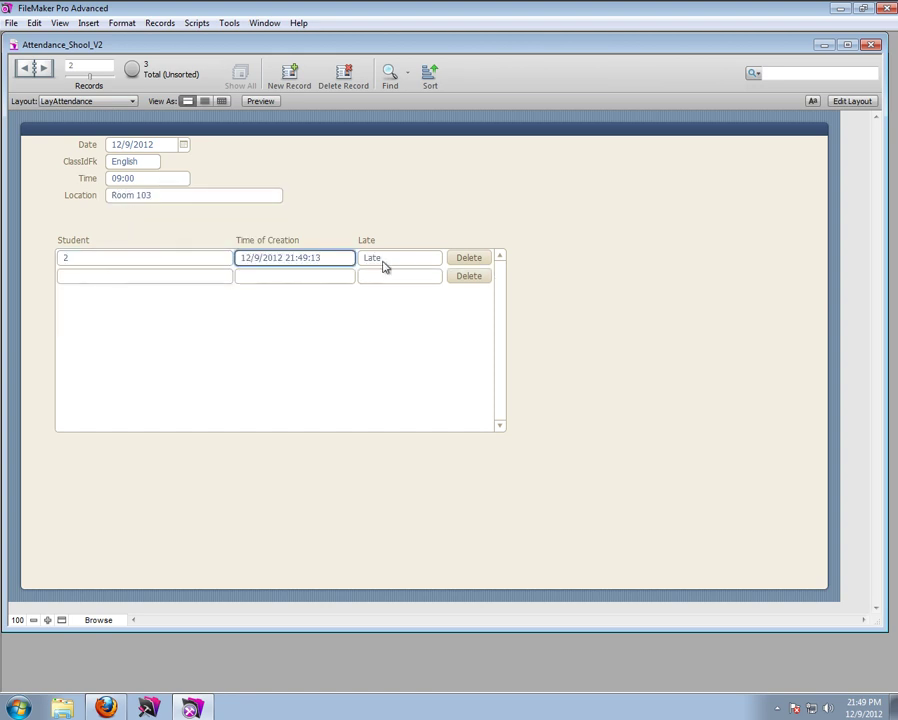
left_click(110, 277)
left_click(105, 307)
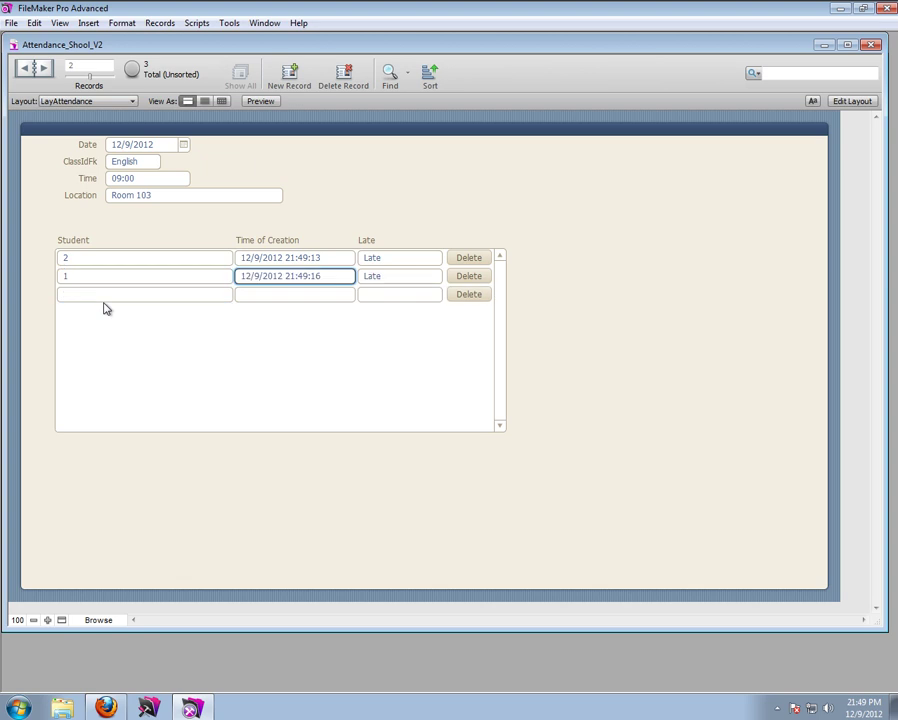
left_click(250, 226)
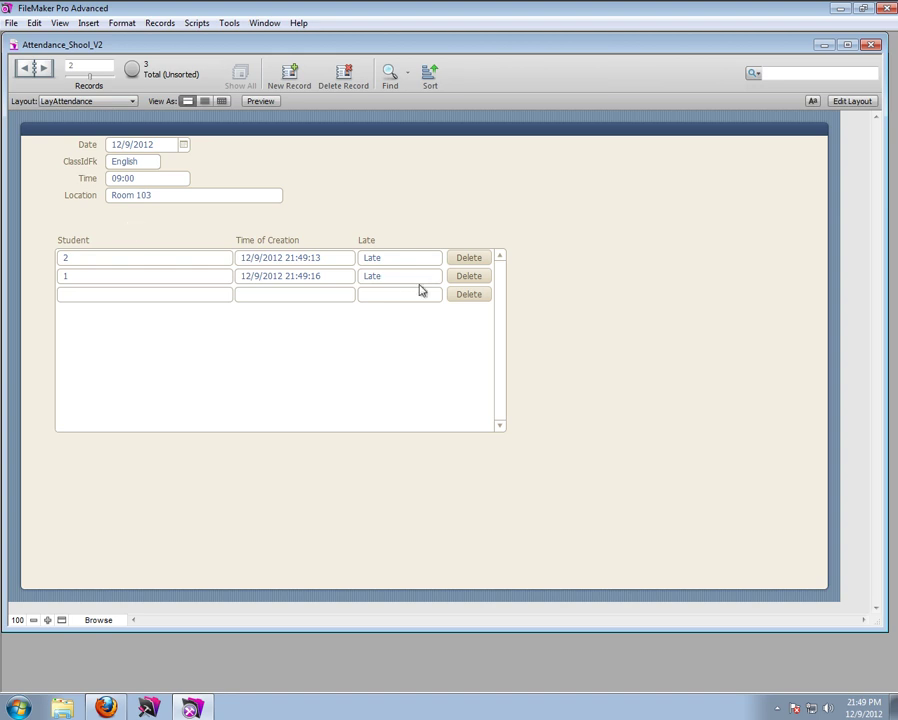
Step: Delete the second student's row from the portal and open the attendance layout for editing
left_click(469, 277)
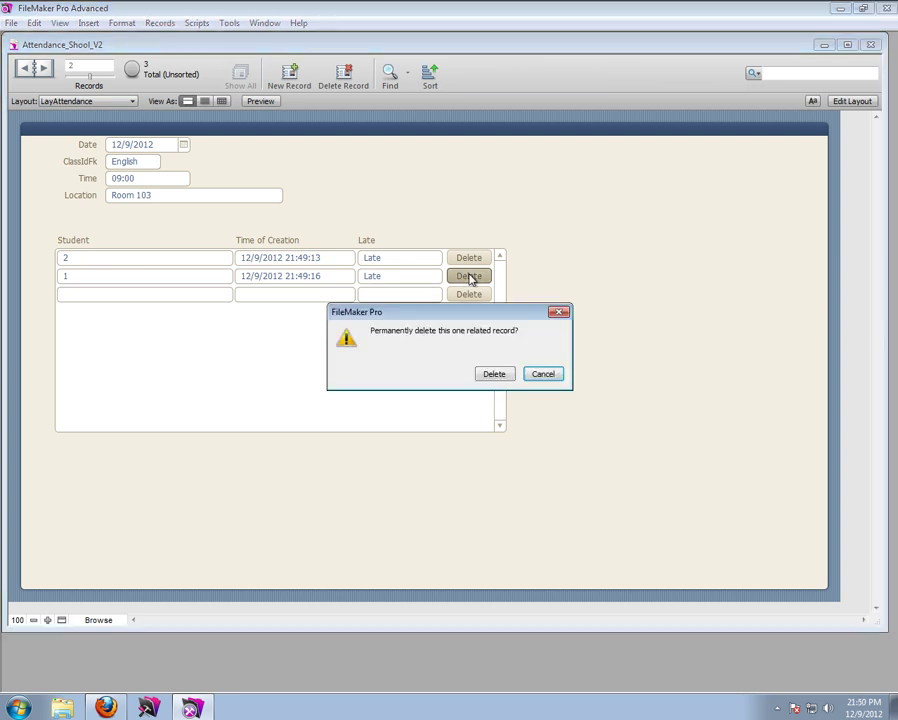
left_click(487, 374)
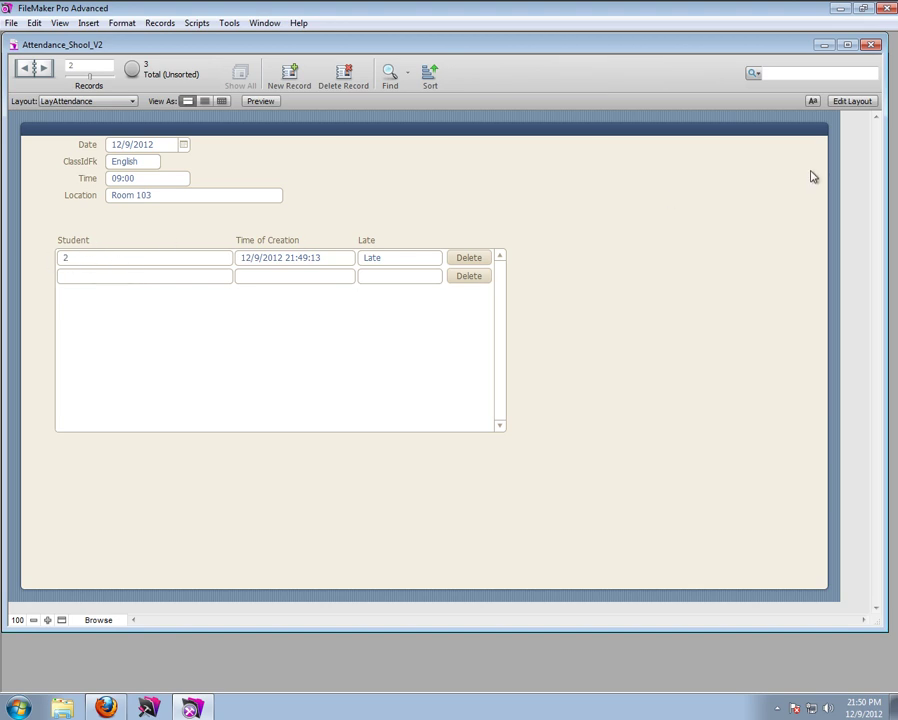
left_click(851, 101)
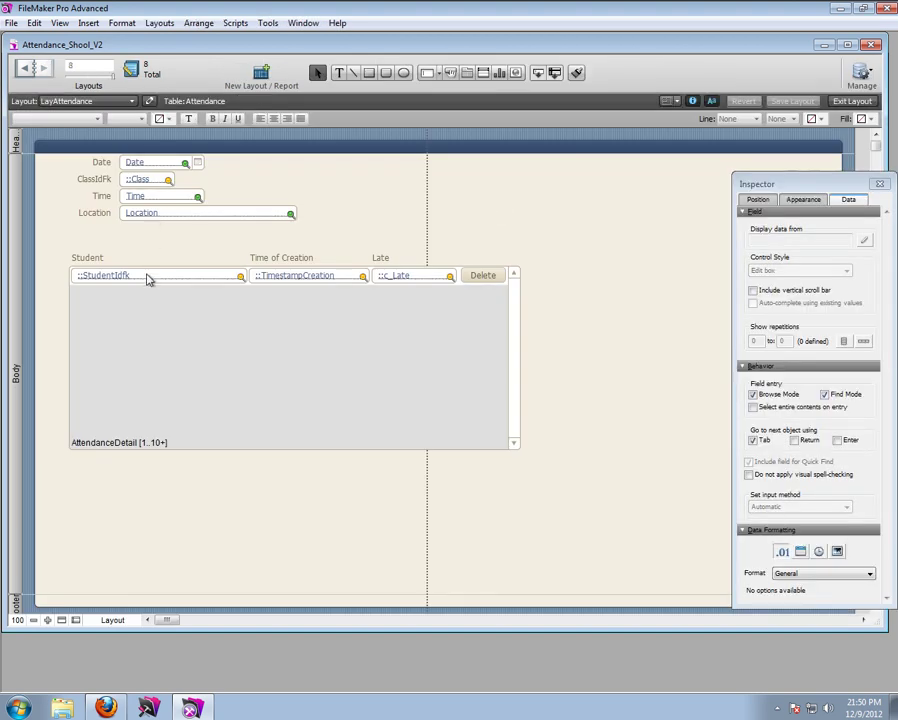
left_click(125, 277)
left_click_drag(125, 277, 191, 280)
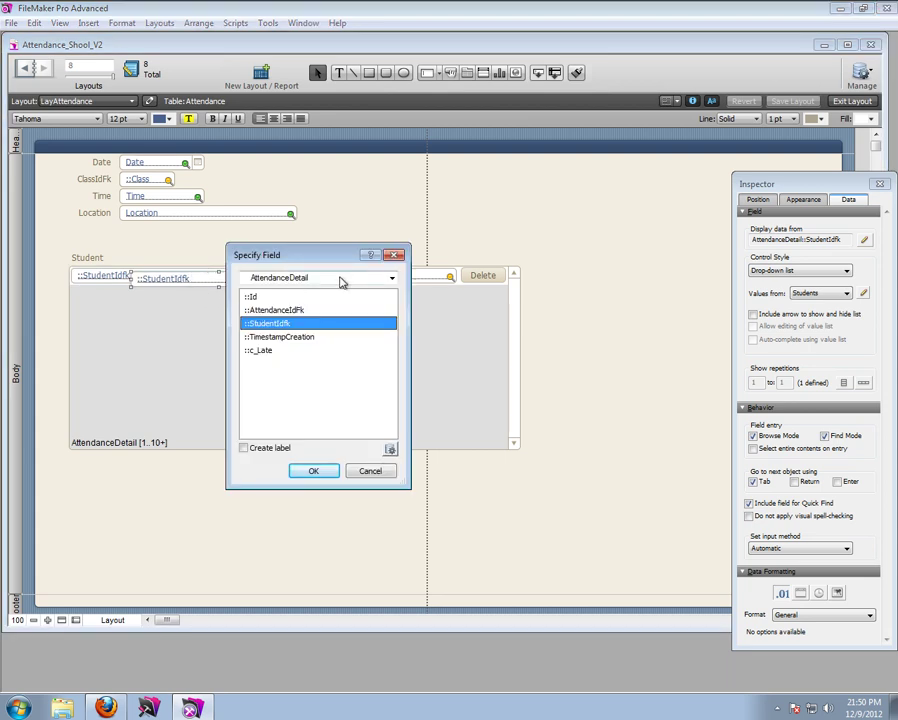
left_click(370, 471)
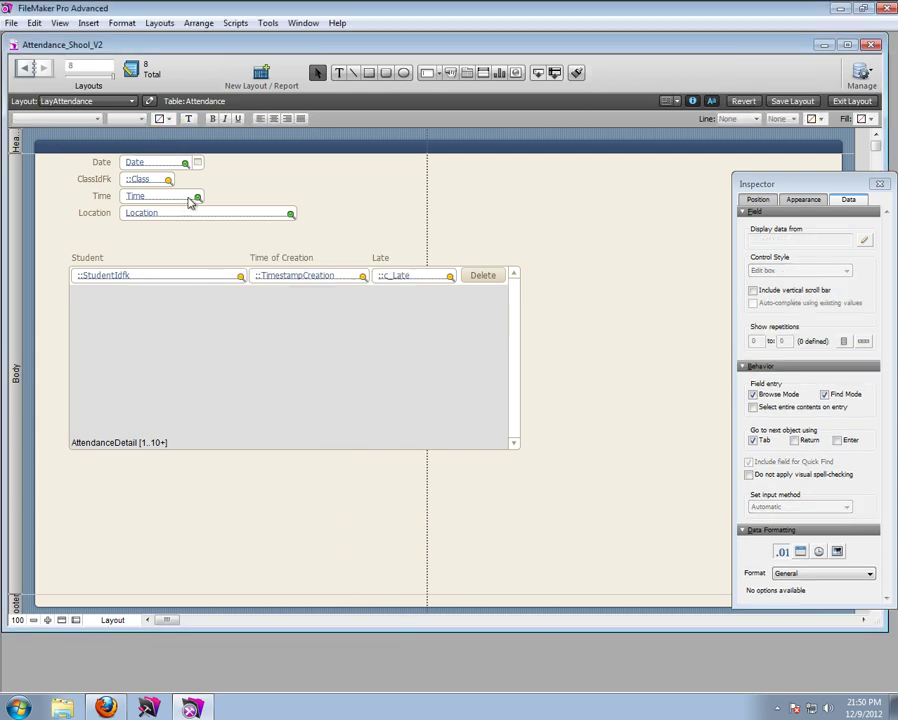
Step: Open the database's relationships graph and expand the AttendanceDetail table occurrence to list all its fields
left_click(12, 23)
mouse_move(94, 152)
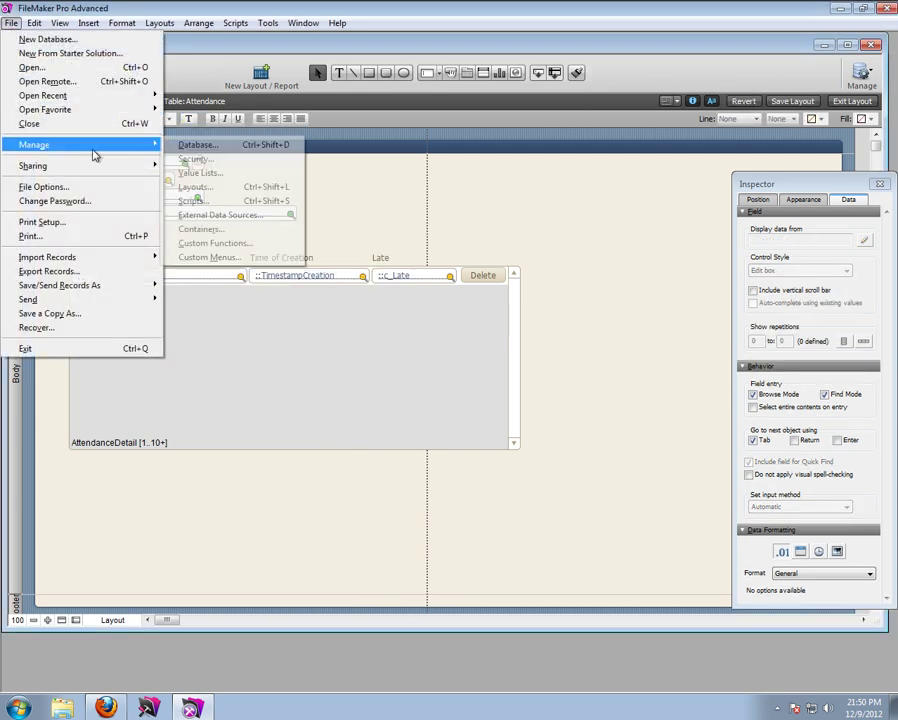
left_click(205, 145)
left_click(99, 63)
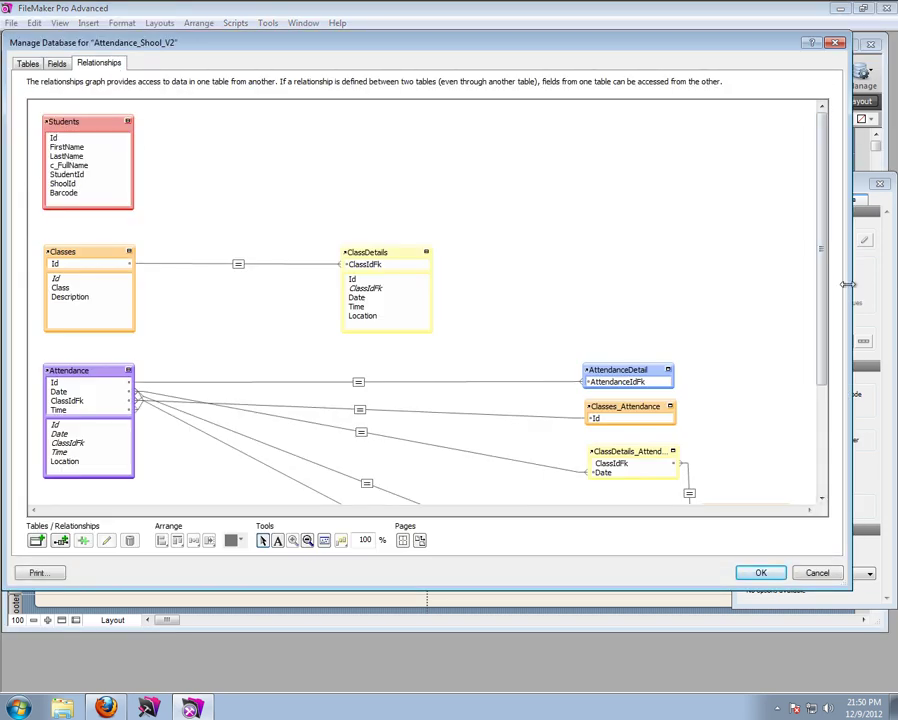
left_click_drag(820, 300, 820, 440)
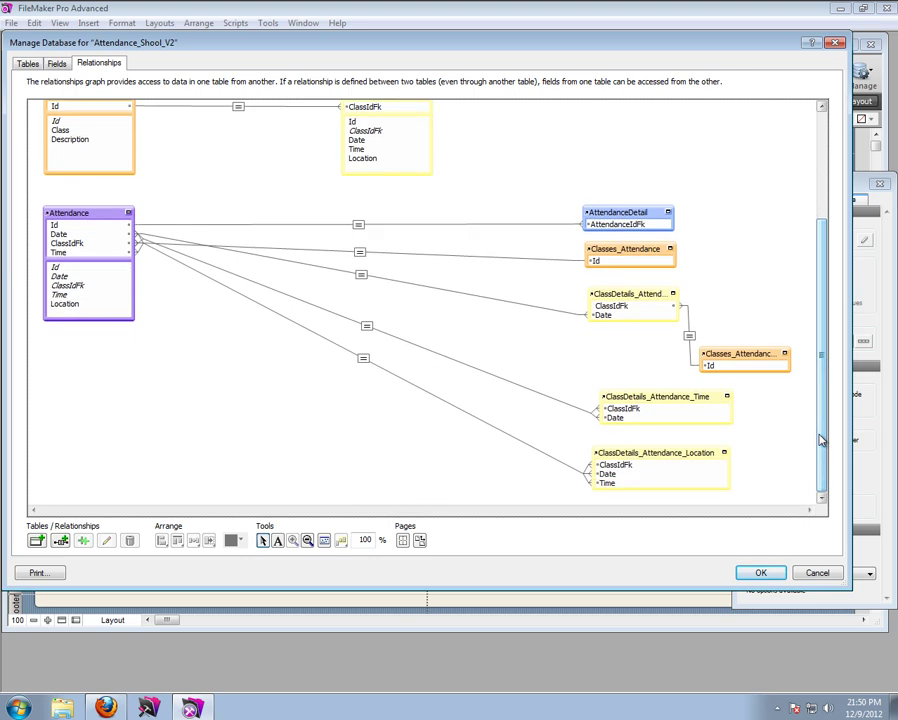
left_click(669, 214)
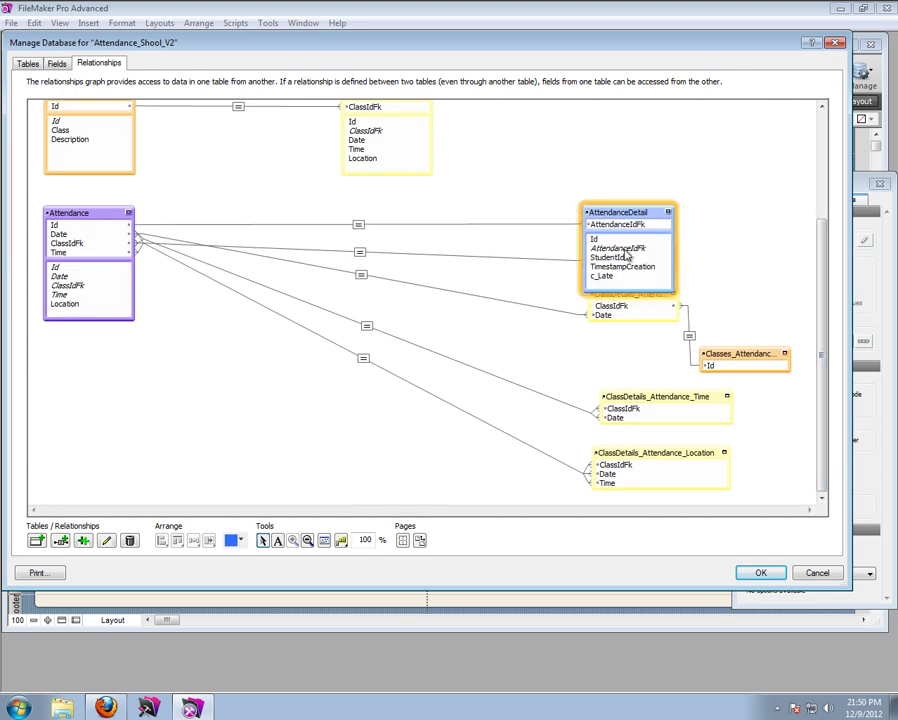
Step: Duplicate the Students table occurrence, place the copy beside AttendanceDetail, and name it Students_Attendance_Details
left_click_drag(822, 282, 820, 165)
left_click(62, 142)
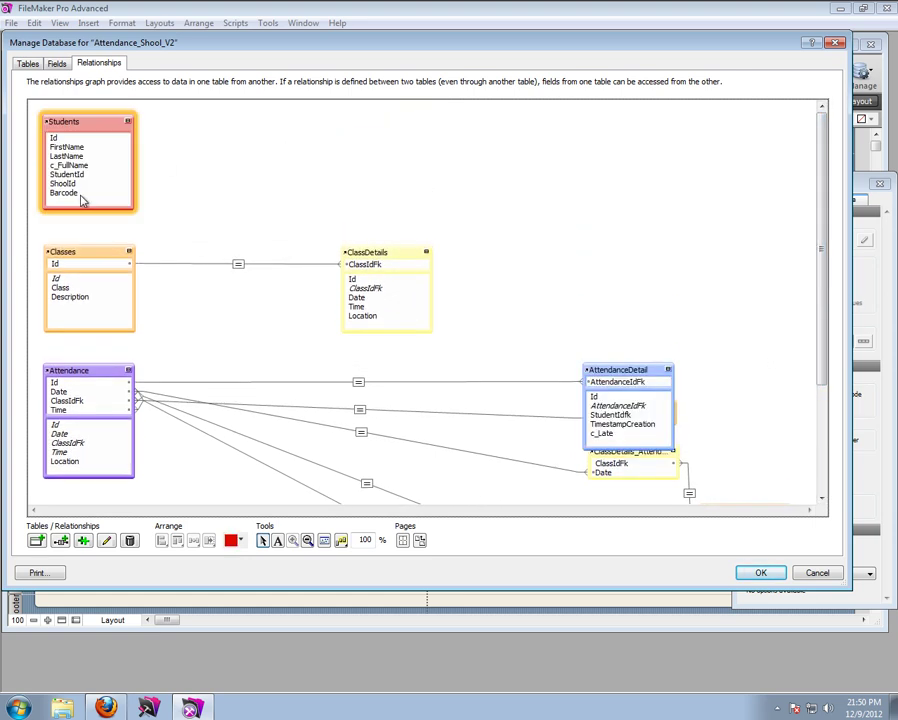
key("ctrl+d")
left_click_drag(110, 144, 762, 363)
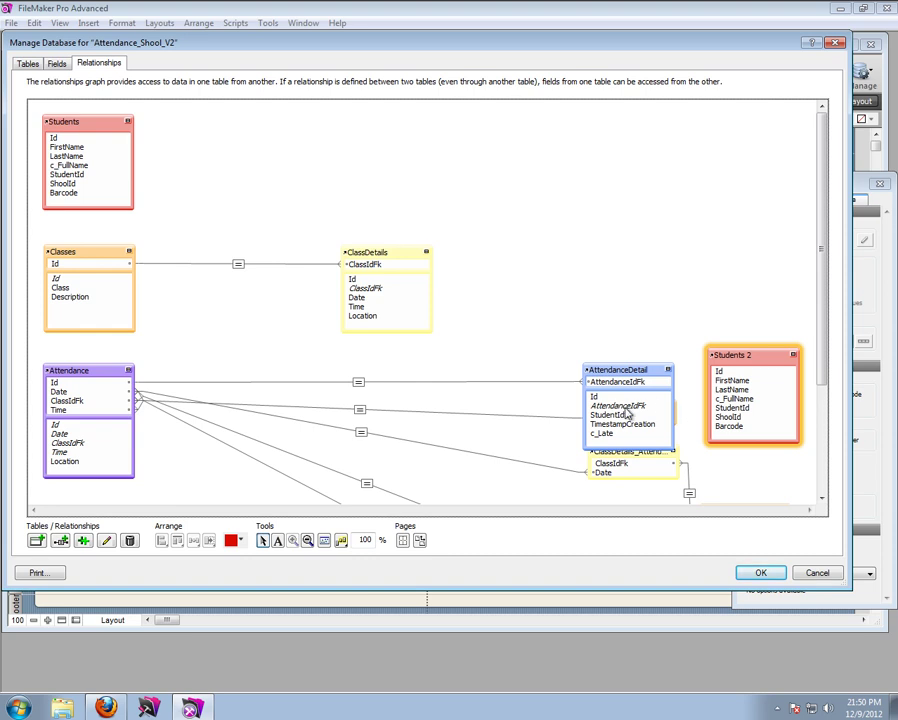
double_click(755, 347)
left_click(403, 433)
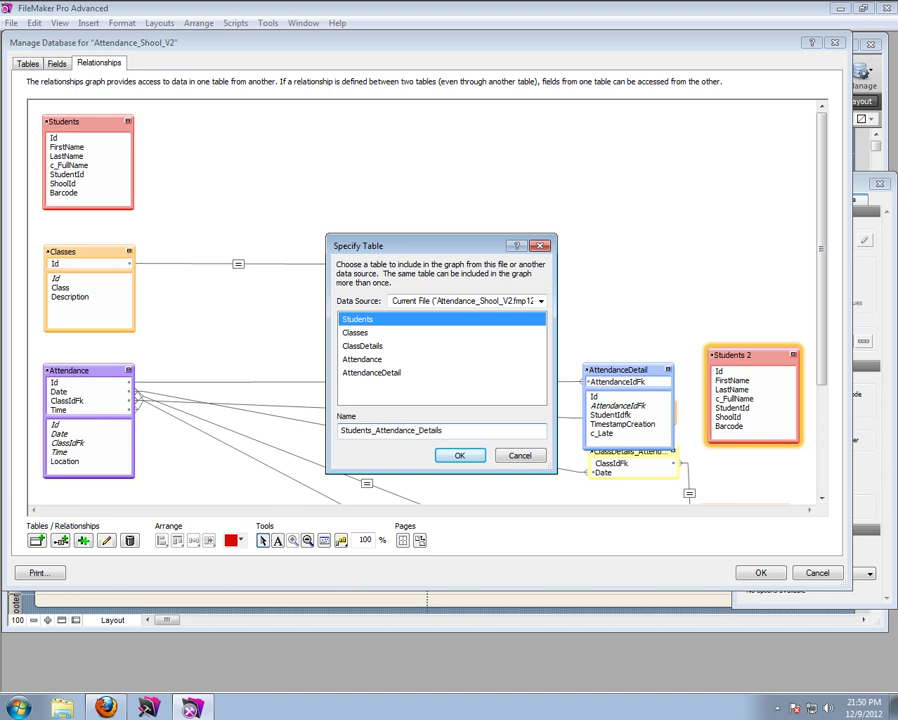
left_click(459, 455)
Step: Relate AttendanceDetail's StudentIdfk to Id in Students_Attendance_Details, tidy the surrounding table occurrences, and save the database changes
left_click_drag(622, 415, 758, 357)
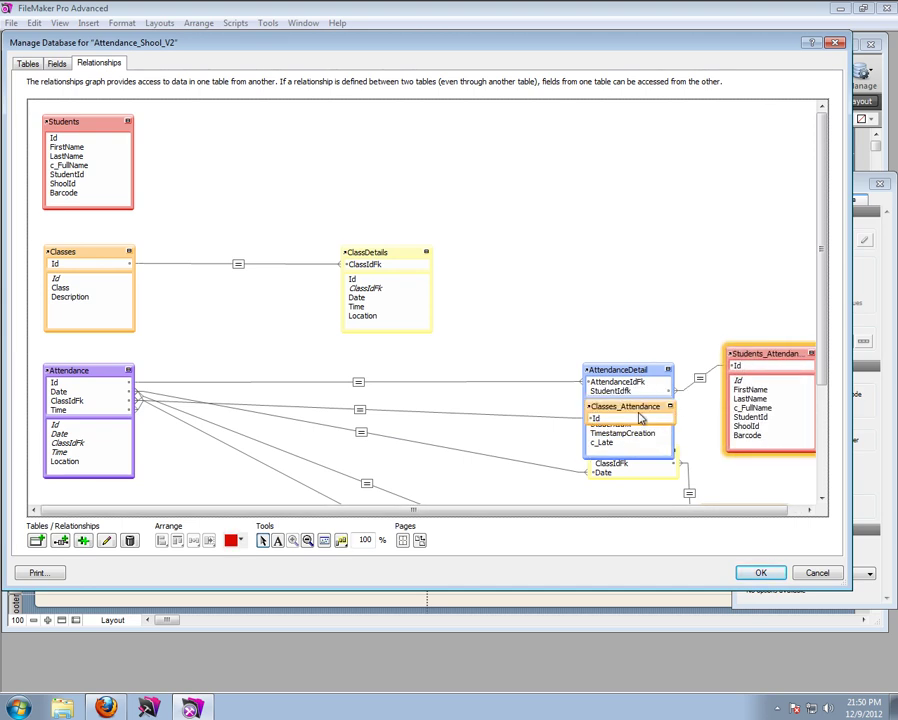
left_click(669, 370)
left_click_drag(637, 422, 640, 431)
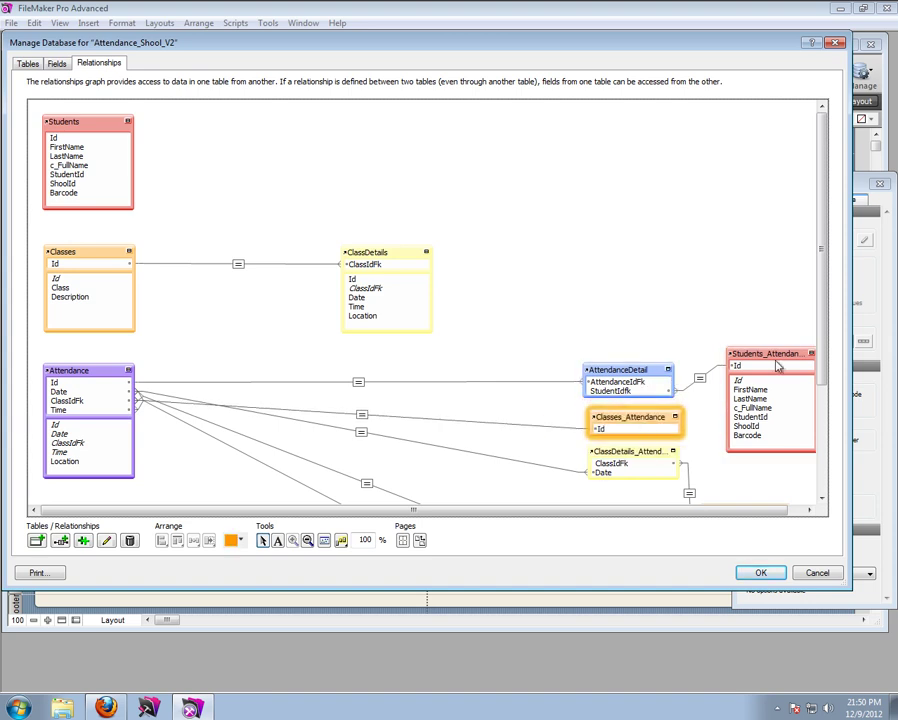
left_click(808, 356)
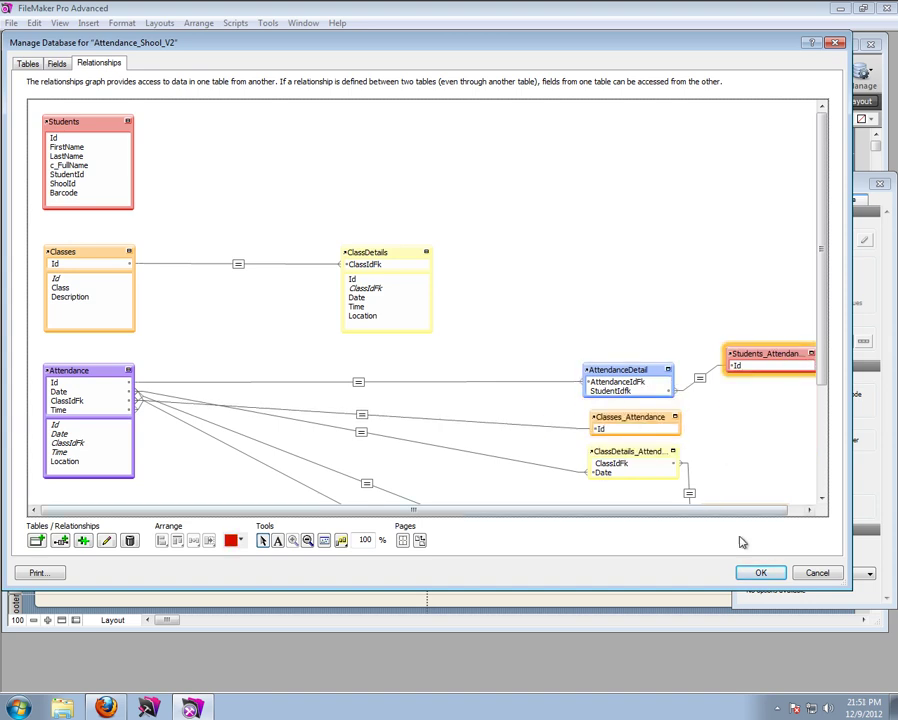
left_click(757, 573)
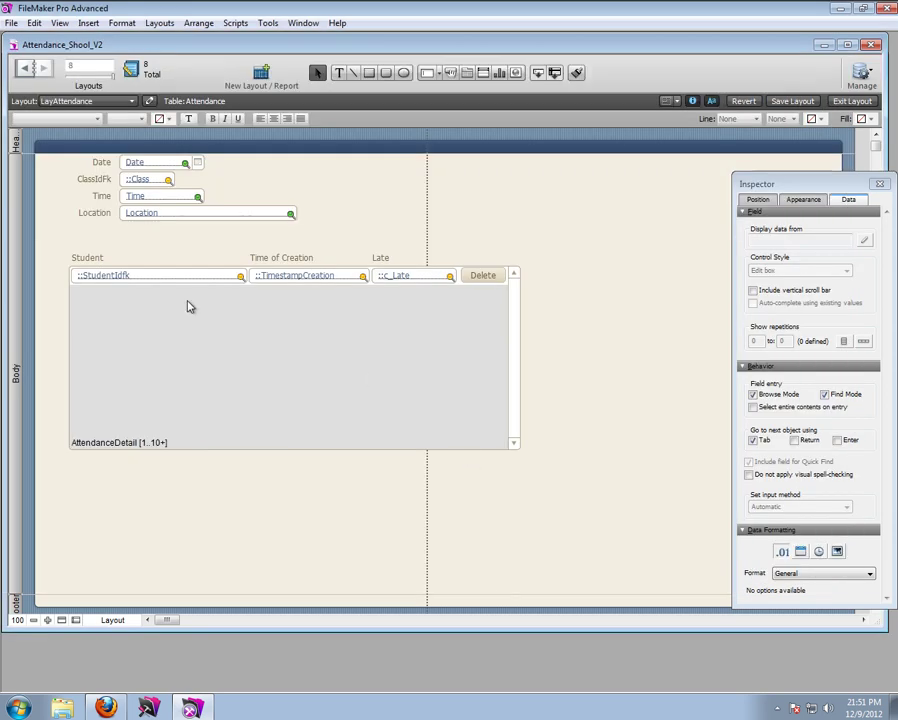
Step: Duplicate the StudentIdfk field within the portal row and assign the copy to c_FullName from Students_Attendance_Details
left_click(128, 280)
left_click_drag(120, 278, 170, 278)
left_click(324, 278)
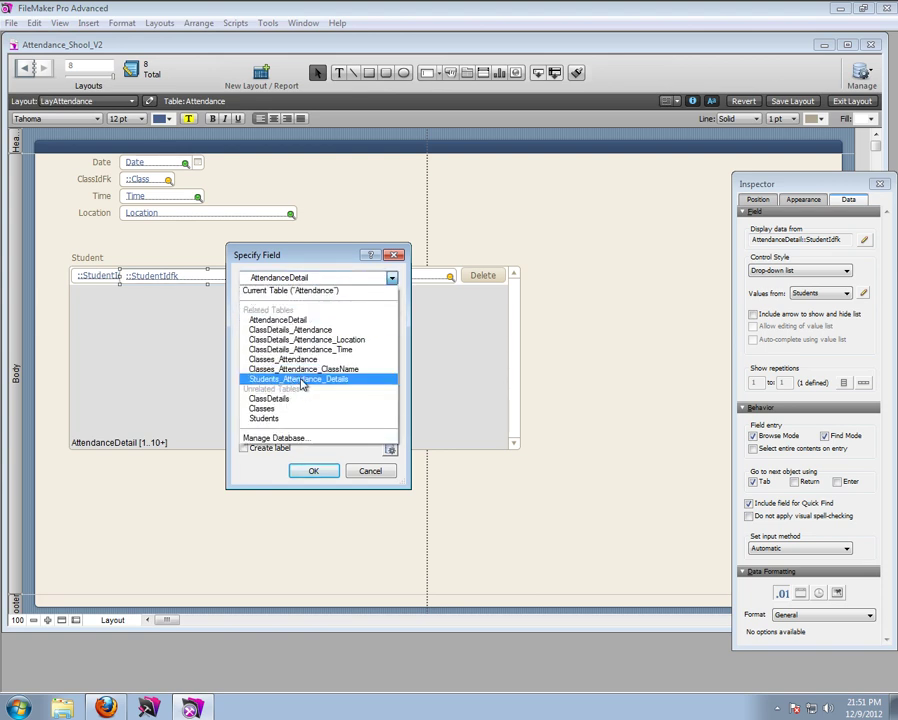
left_click(302, 384)
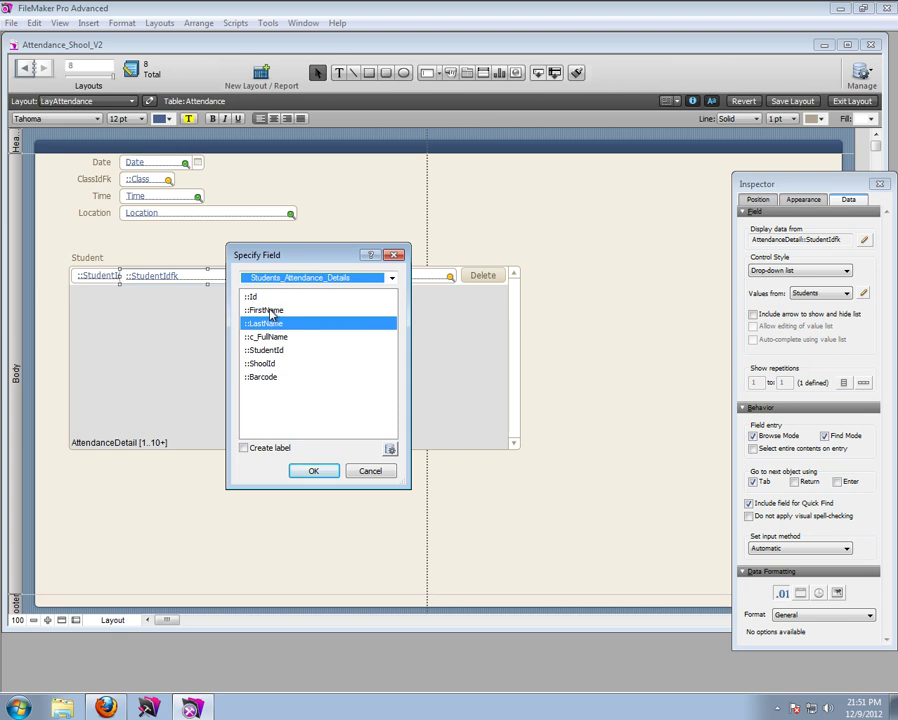
left_click(268, 338)
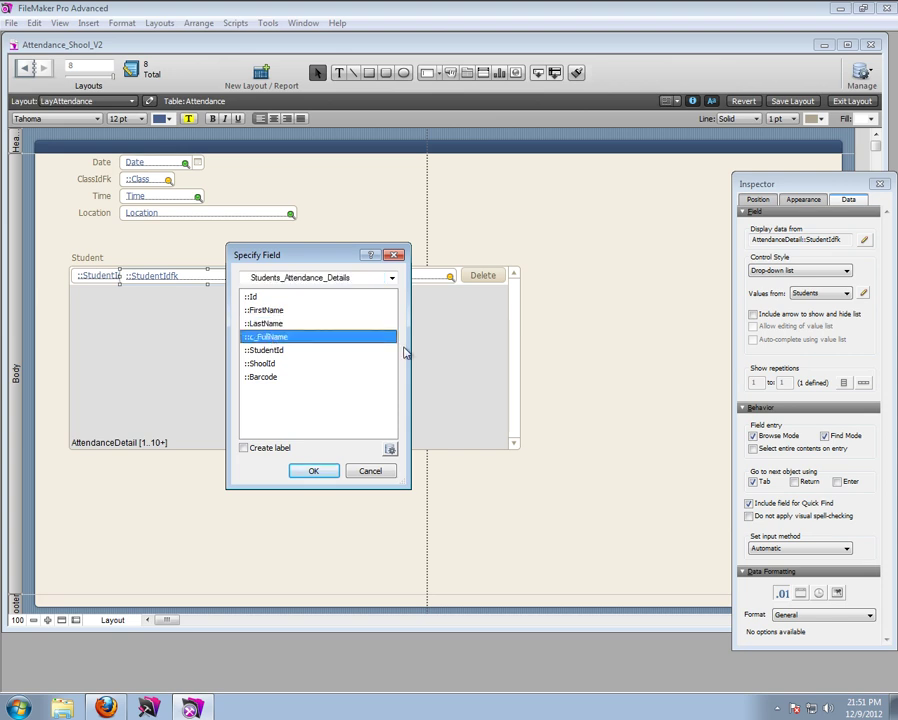
left_click(300, 470)
Step: Set the c_FullName field's control style to Edit box and disallow field entry in Browse Mode
left_click(801, 271)
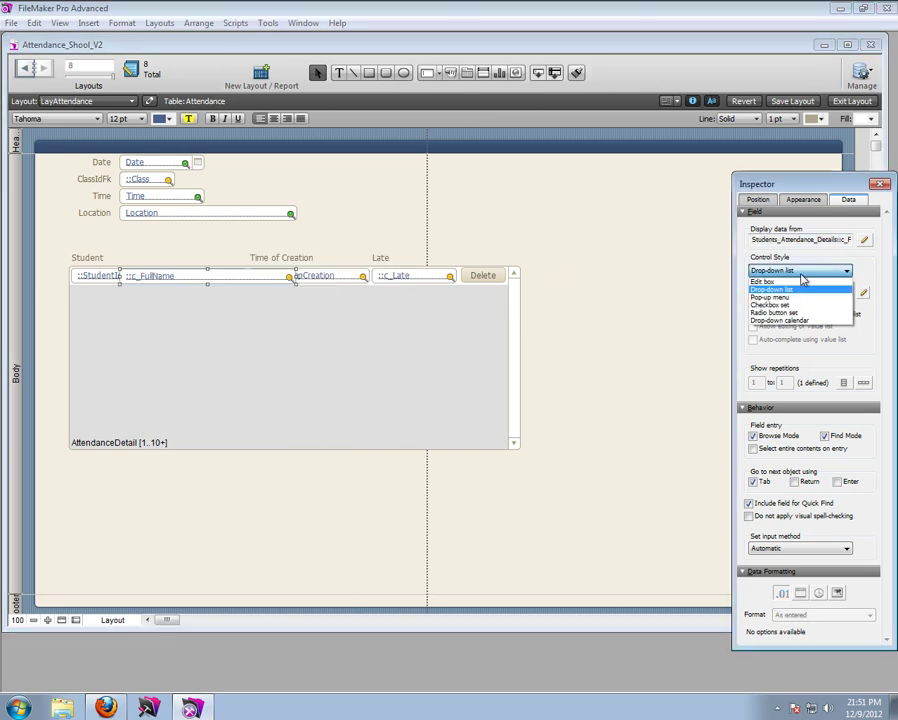
left_click(788, 282)
left_click(771, 397)
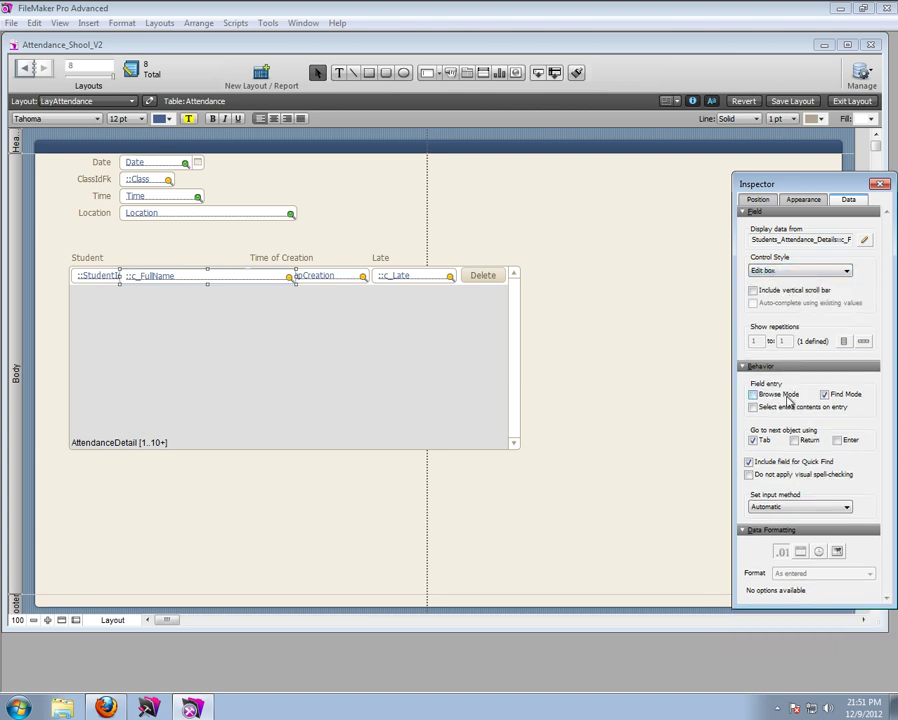
Step: Disallow Find Mode entry for the StudentIdfk field and check the entry settings of both student fields
left_click(95, 282)
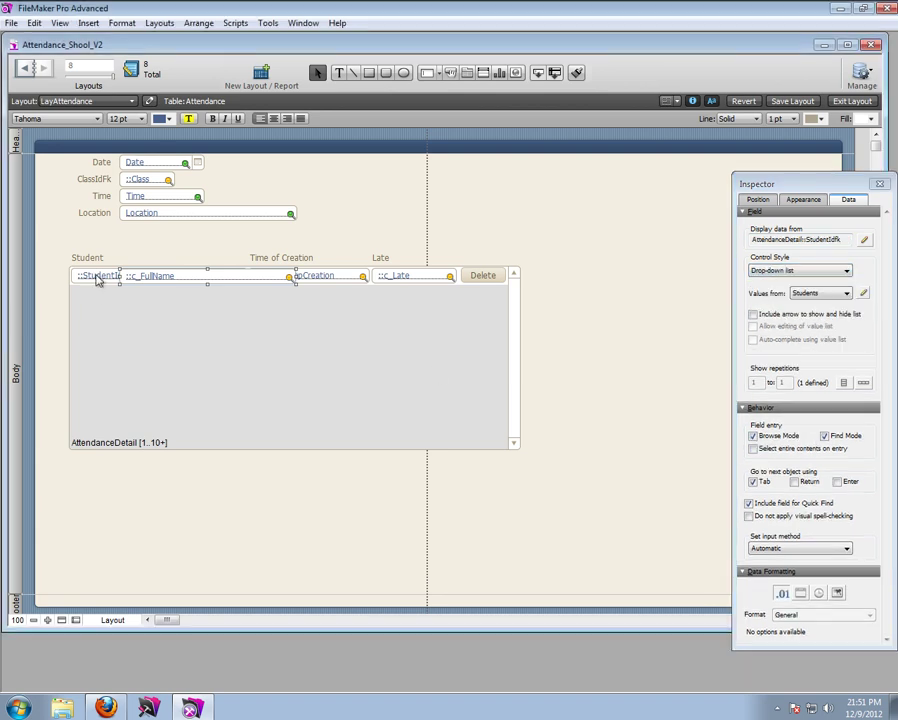
left_click(825, 436)
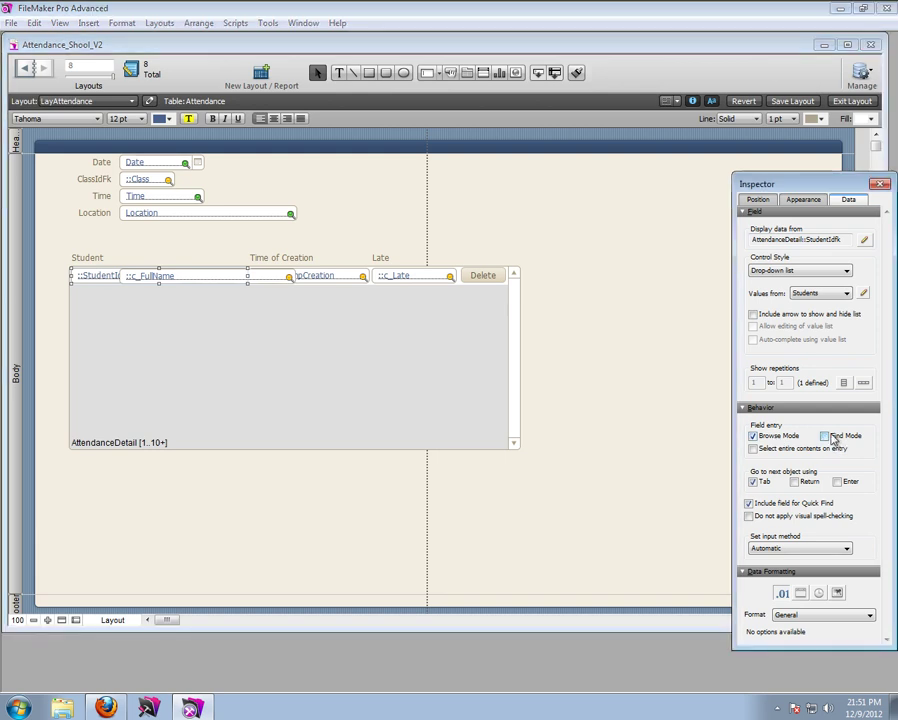
left_click(193, 281)
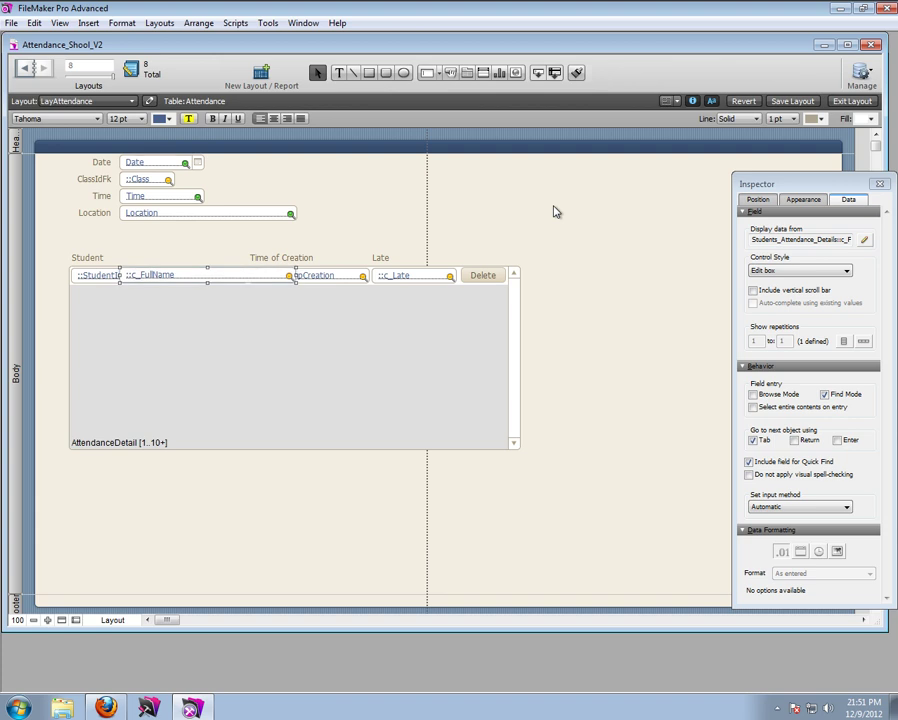
left_click(101, 280)
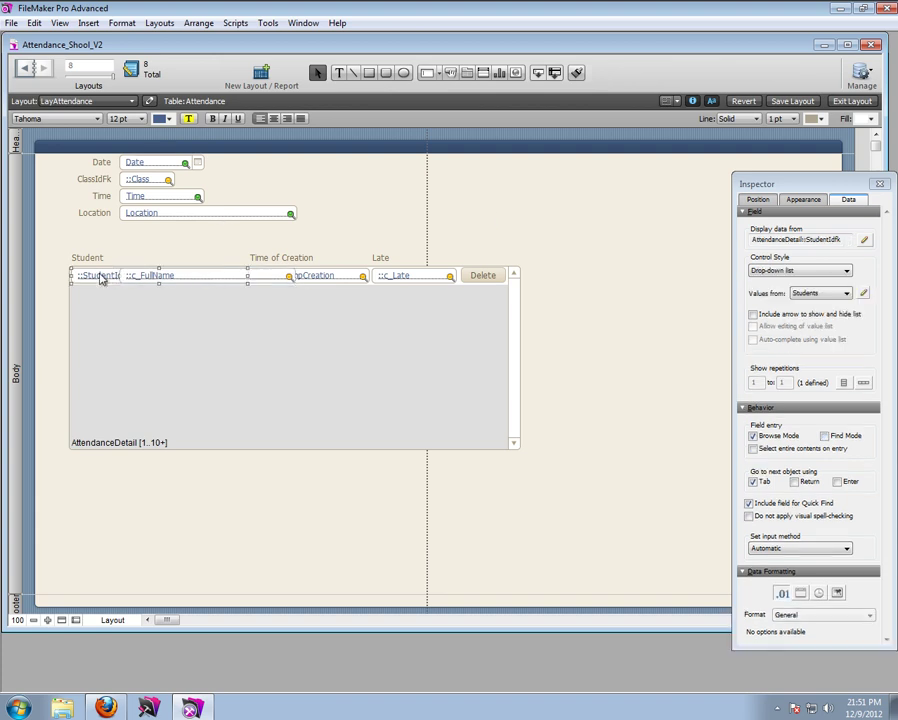
Step: Align the left edges of the c_FullName and StudentIdfk fields in the portal row, and return to Browse mode
left_click(758, 200)
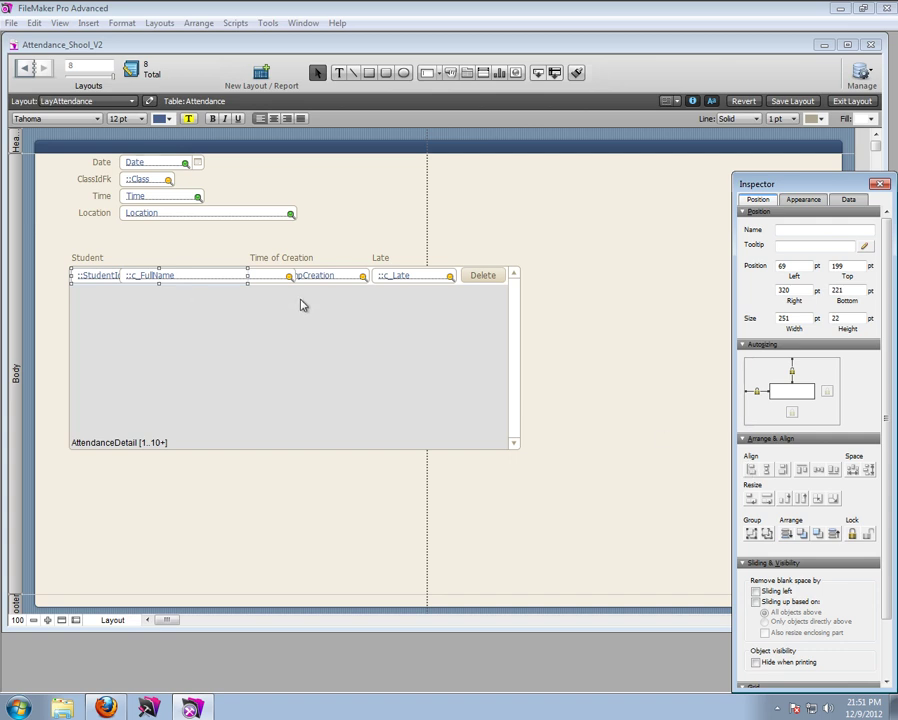
left_click(255, 276, "shift")
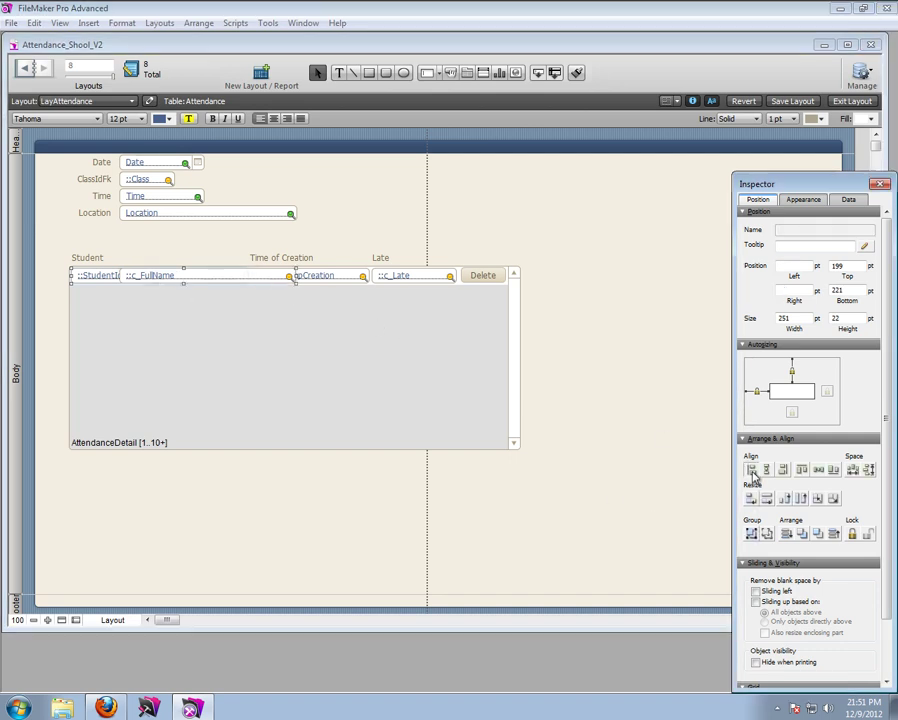
left_click(751, 469)
left_click(398, 322)
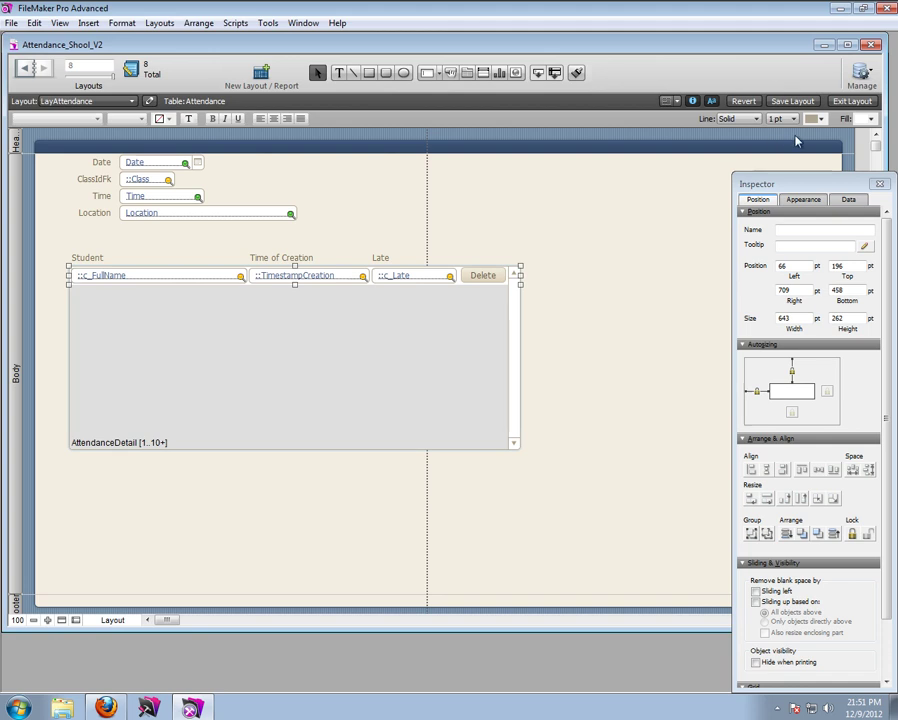
left_click(852, 101)
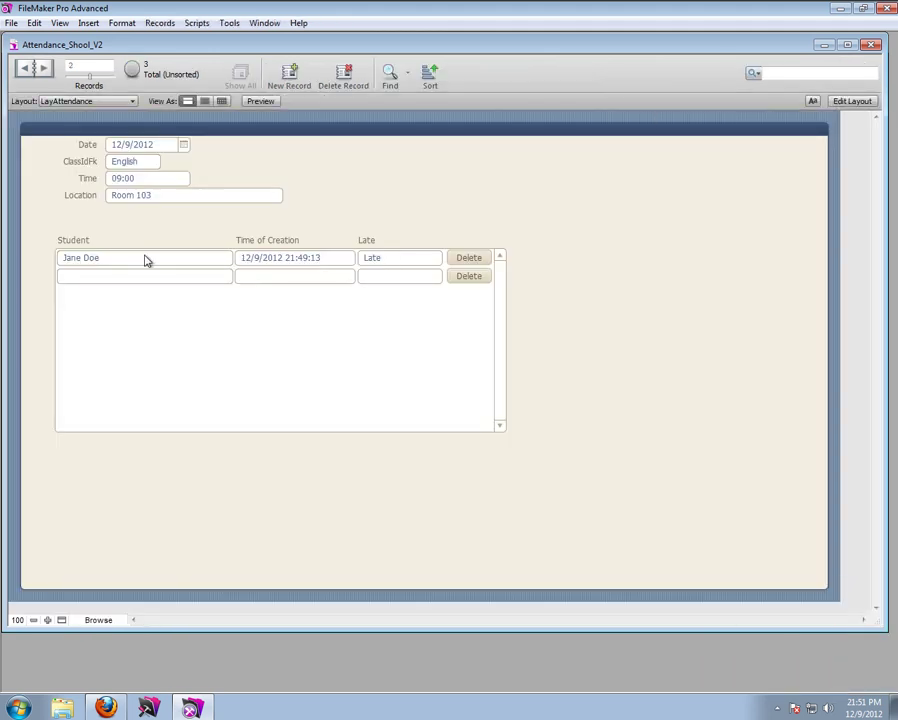
Step: Add three attendance rows to the English class record by picking a student's full name from the drop-down in each new row
left_click(112, 277)
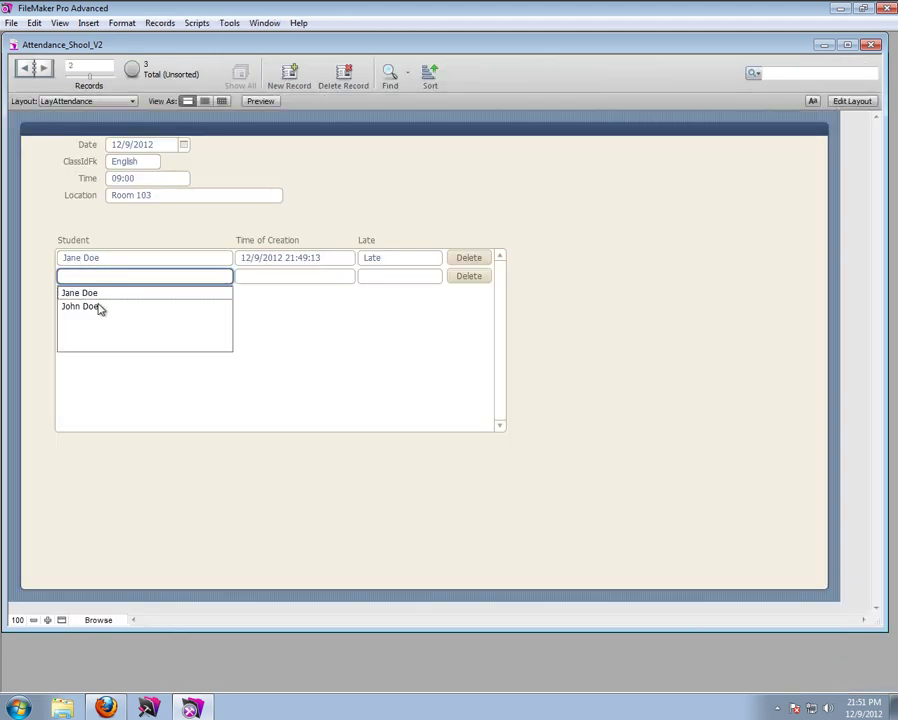
left_click(92, 307)
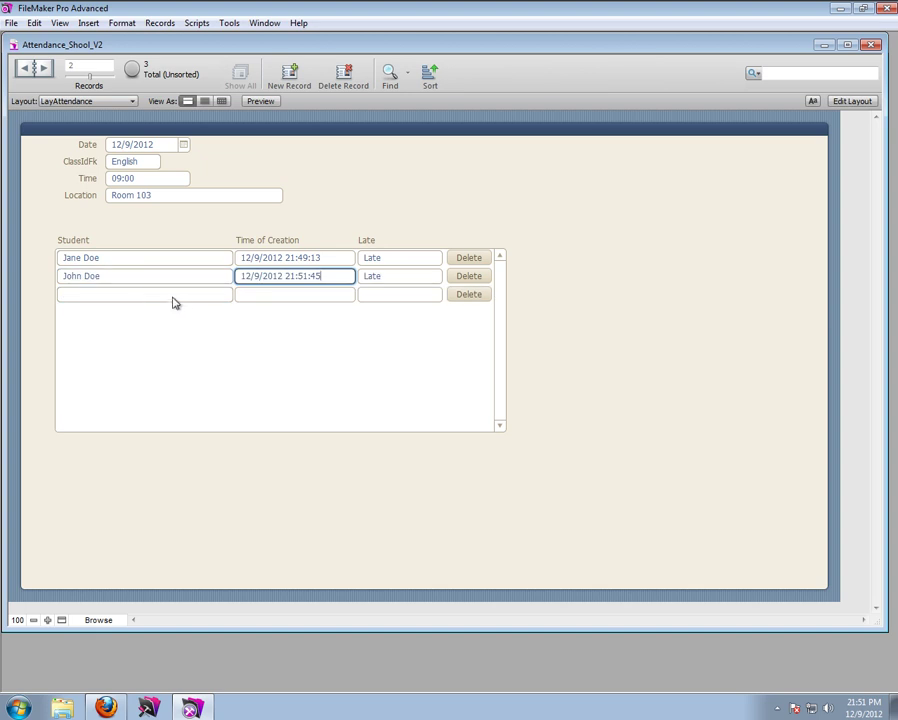
left_click(146, 294)
left_click(99, 312)
left_click(114, 313)
left_click(110, 344)
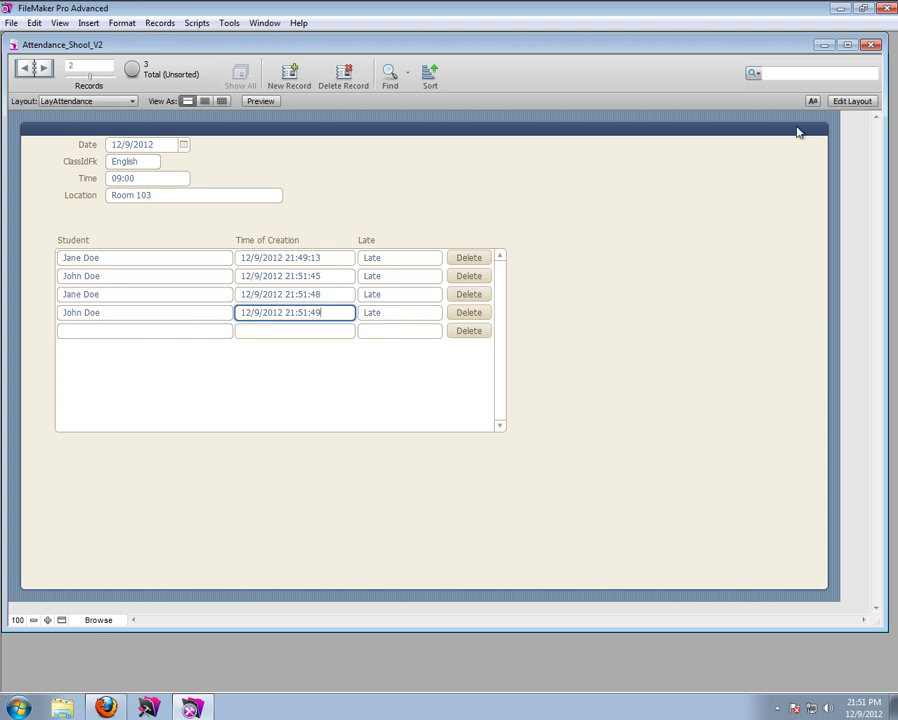
Step: Try the c_FullName field at a left position of 70 pt, and move it back to 69 pt over StudentIdfk
left_click(853, 101)
left_click(135, 277)
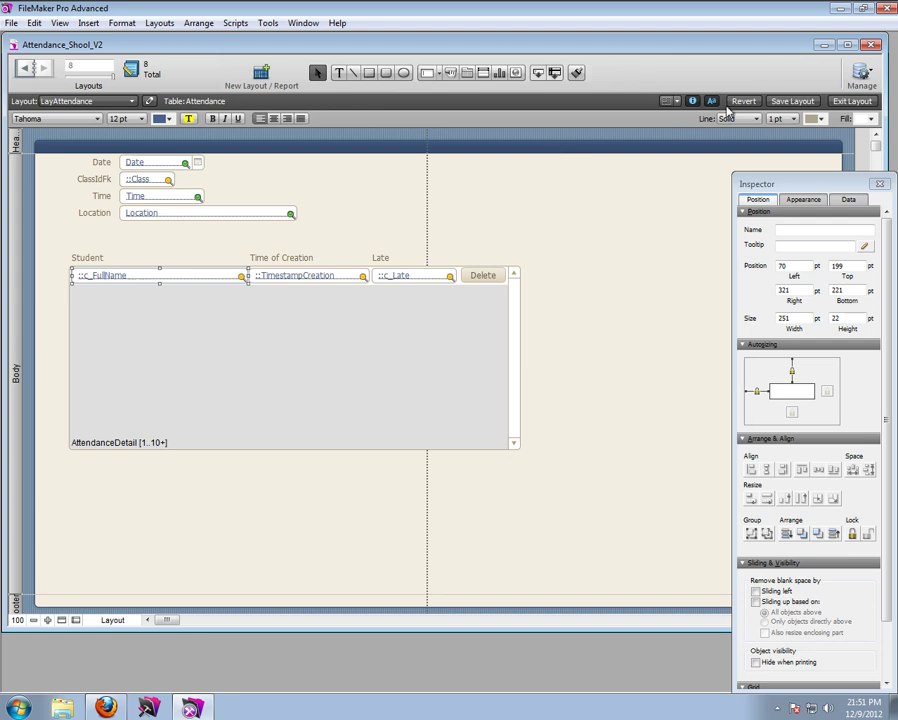
left_click(853, 101)
left_click(853, 101)
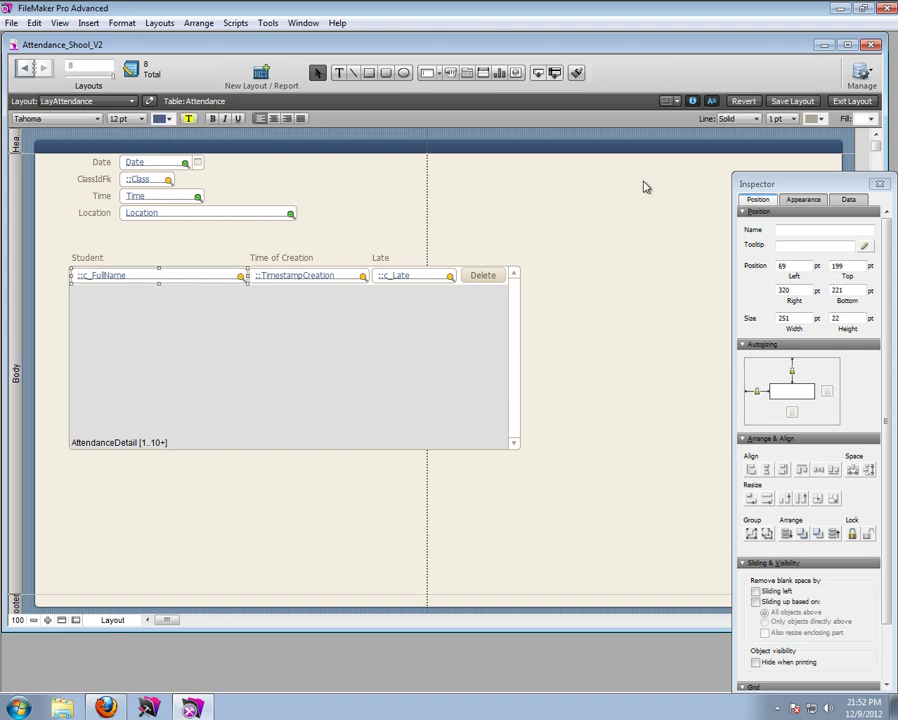
left_click(853, 101)
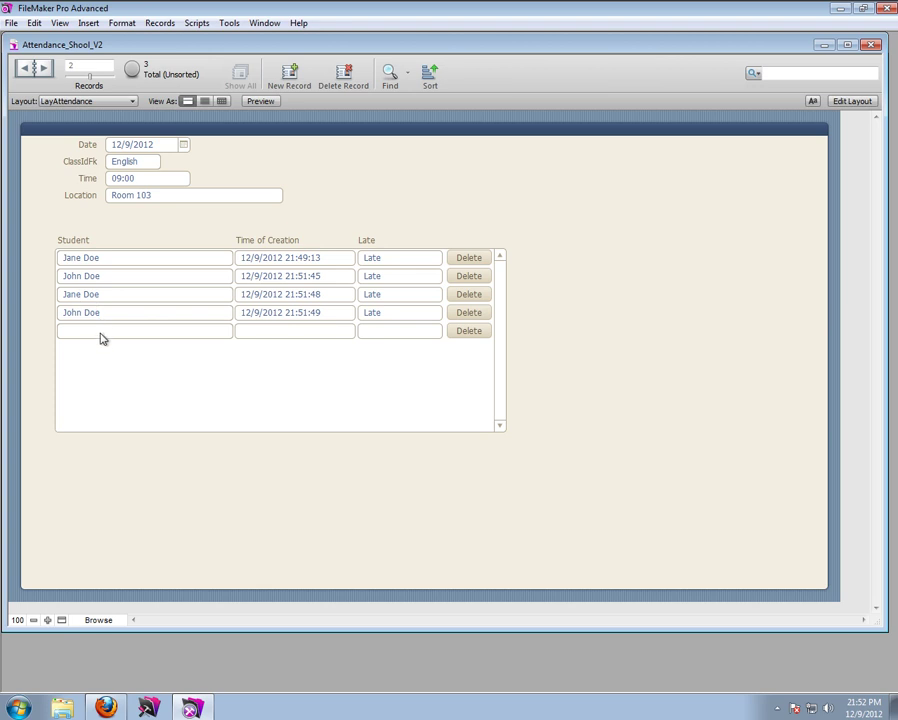
Step: Delete the last two filled attendance rows from the portal with their row deletion buttons, confirming each deletion
left_click(467, 318)
left_click(494, 373)
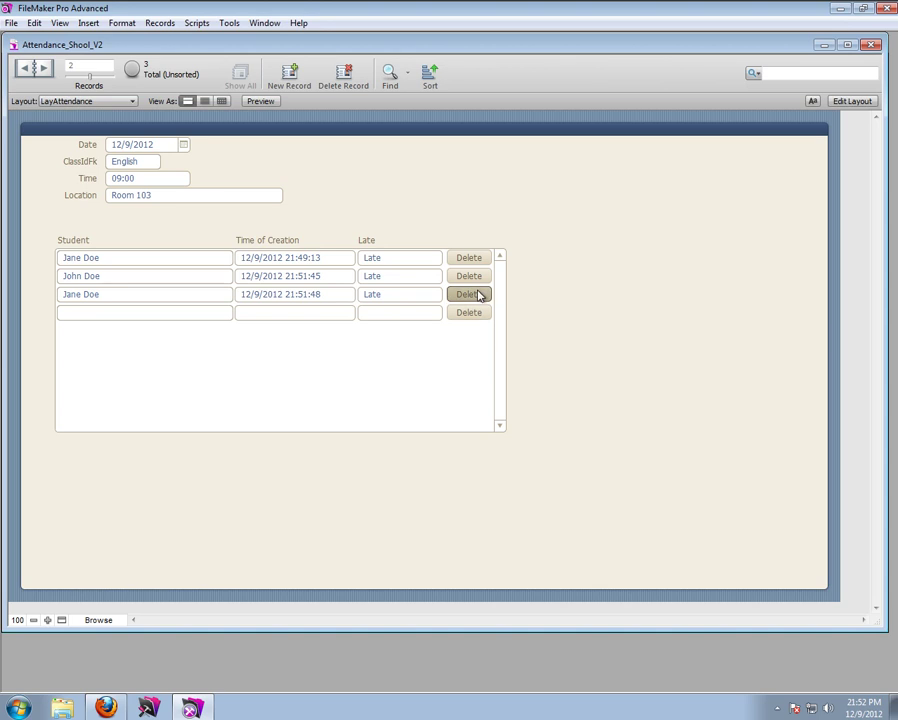
left_click(478, 295)
left_click(490, 374)
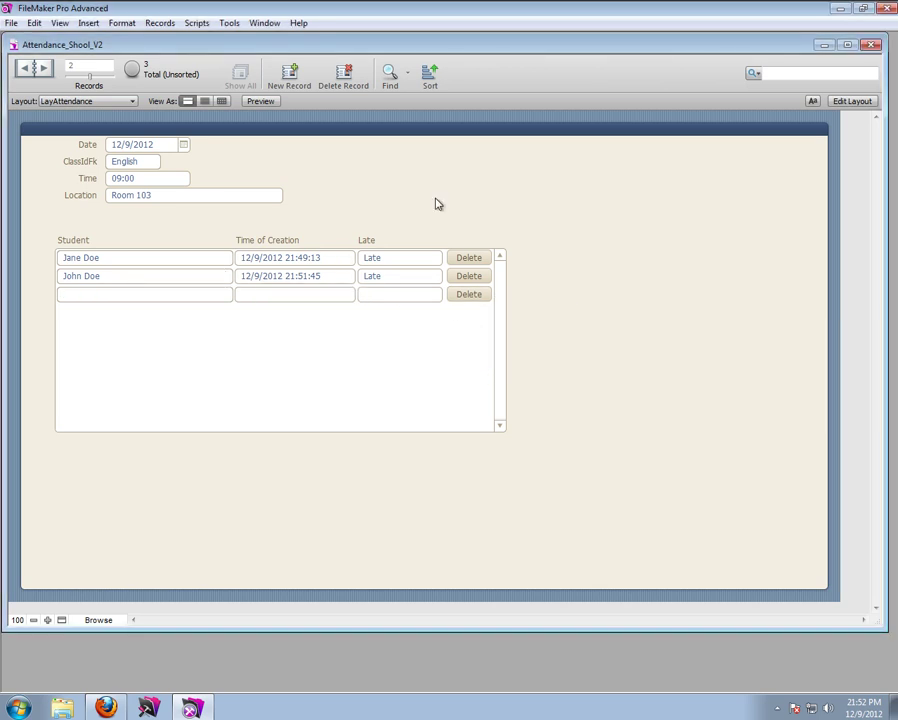
Step: Create a new attendance record with class English, time 09:00 and location Room 103
left_click(287, 80)
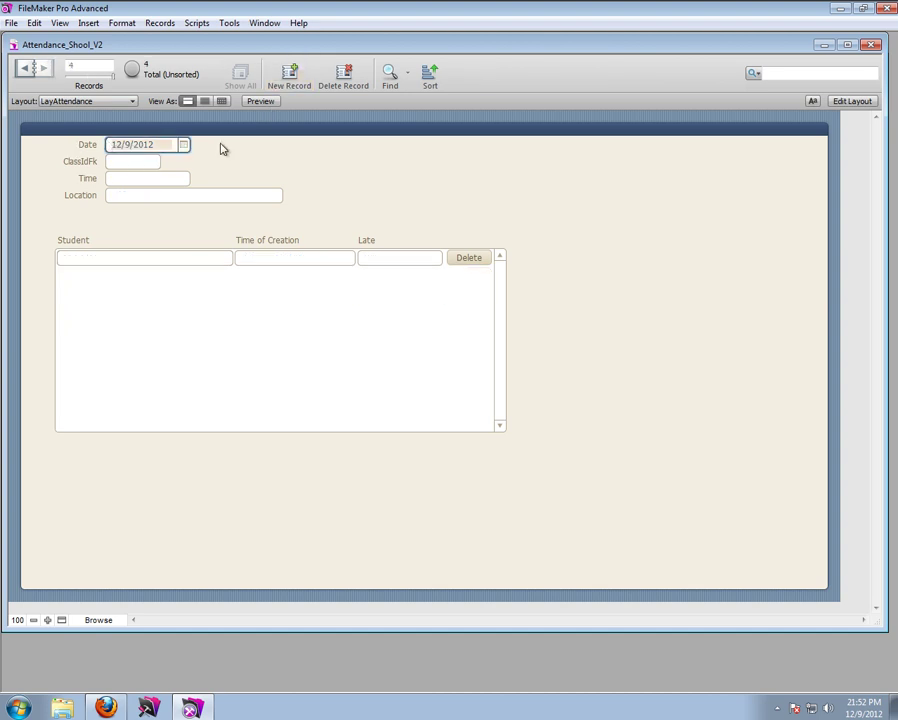
left_click(129, 162)
left_click(124, 178)
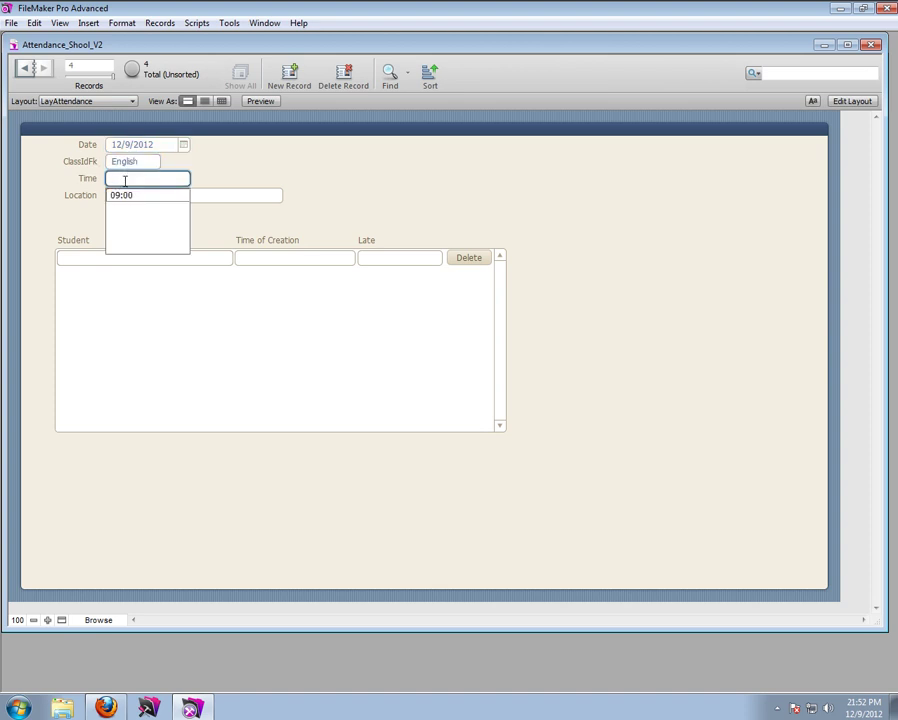
left_click(131, 197)
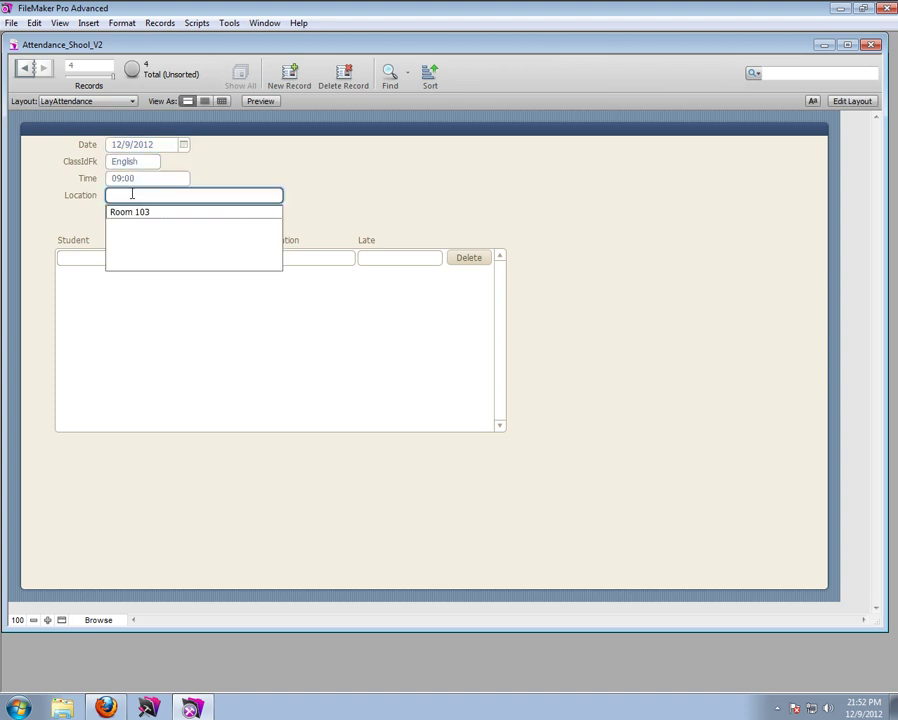
left_click(124, 214)
left_click(144, 226)
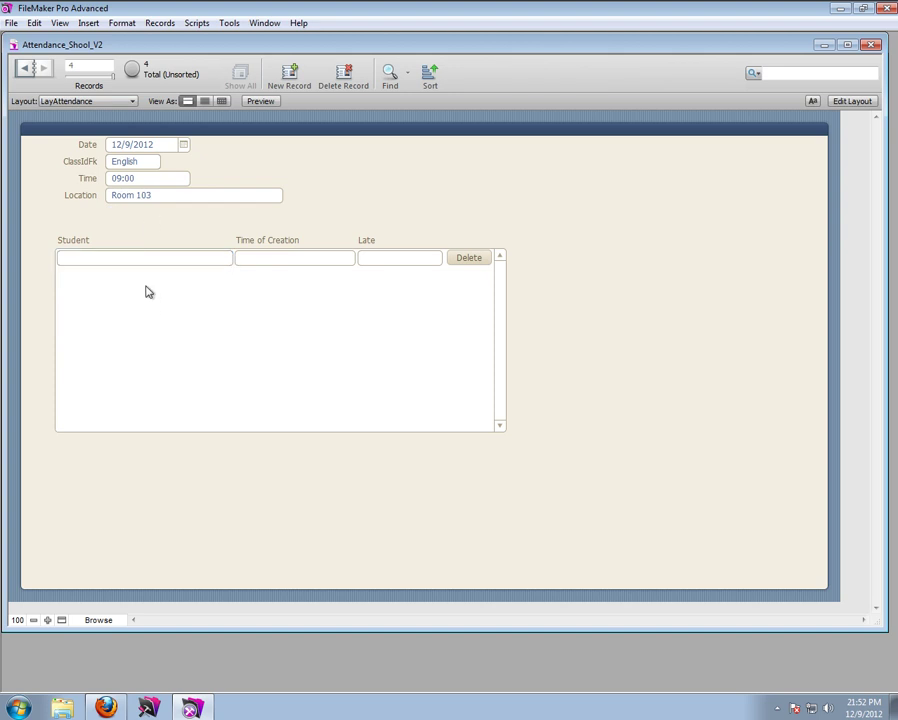